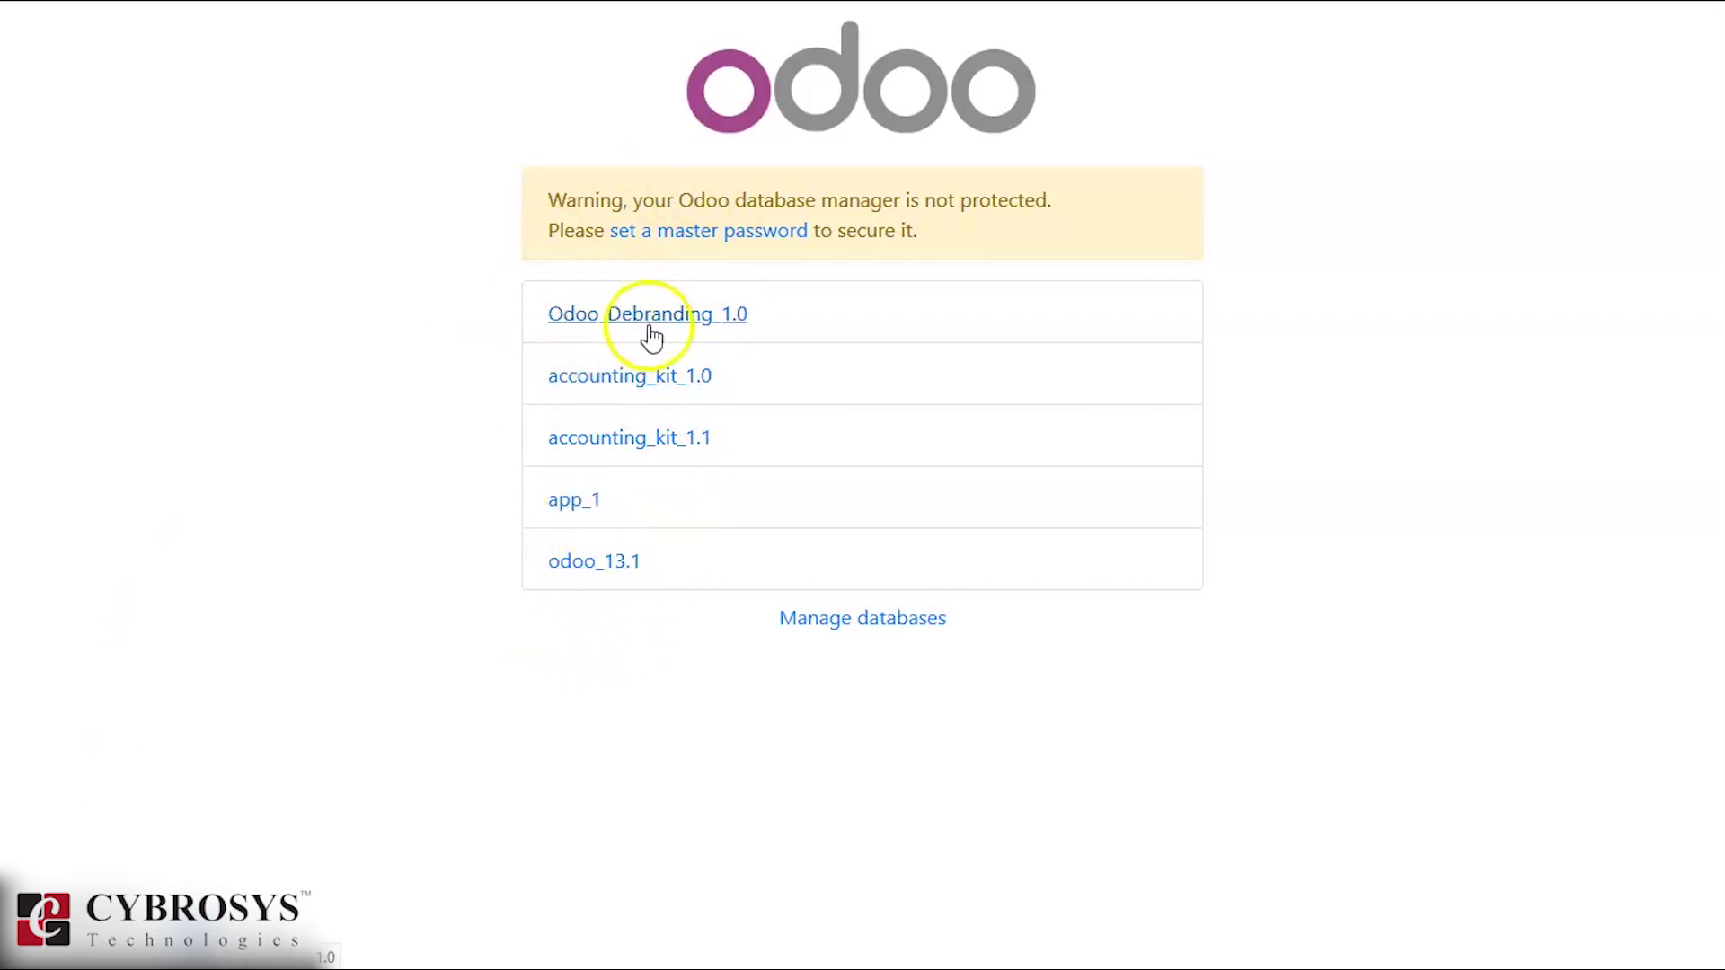
Log in to the Odoo_Debranding_1.0 database with the account email and password.
{"action": "left_click", "coordinate": [600, 582]}
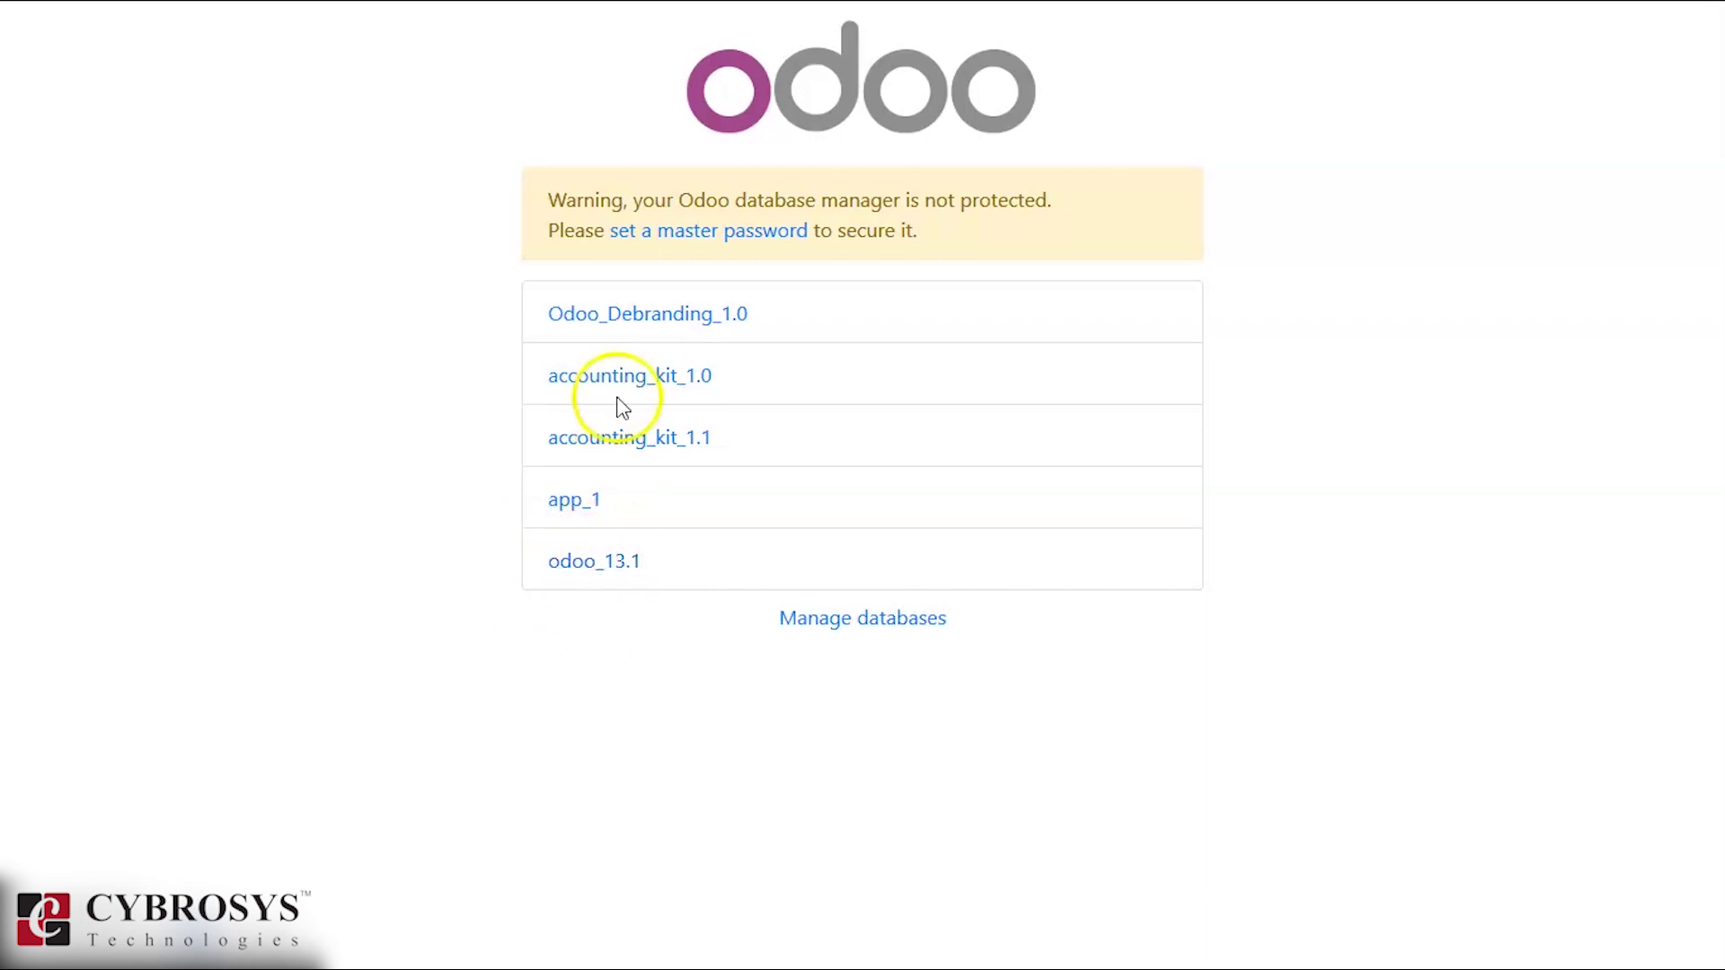
{"action": "left_click", "coordinate": [623, 320]}
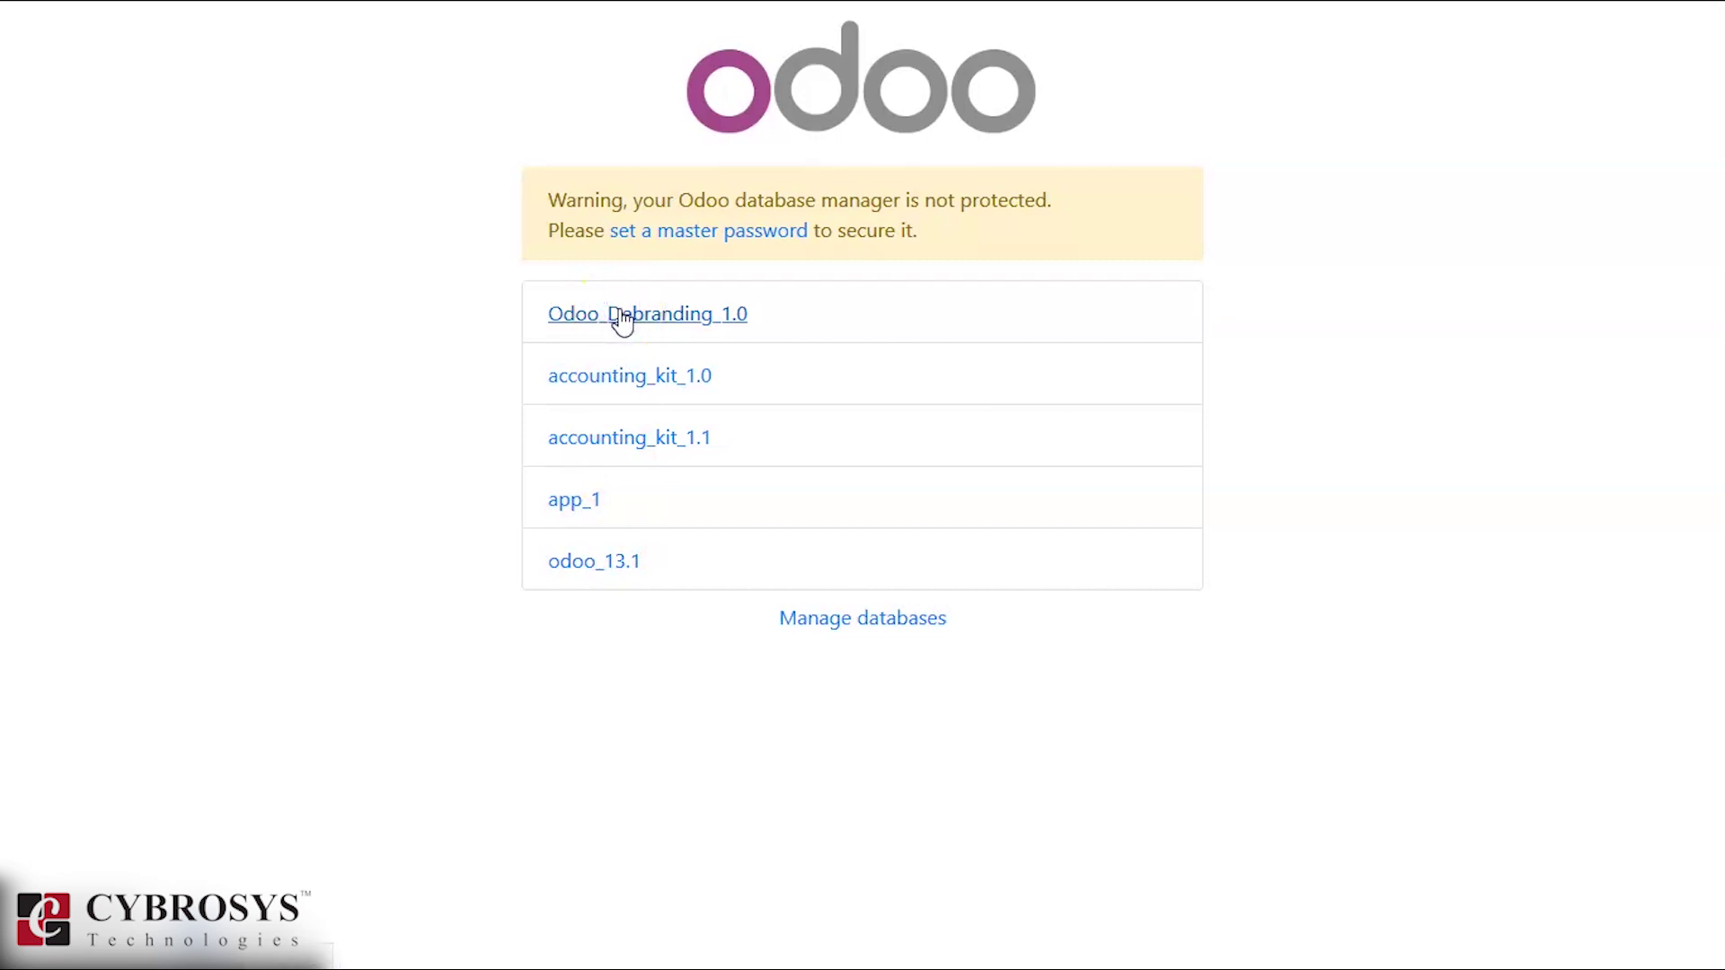
{"action": "type", "text": "1"}
{"action": "key", "text": "Tab"}
{"action": "type", "text": "1"}
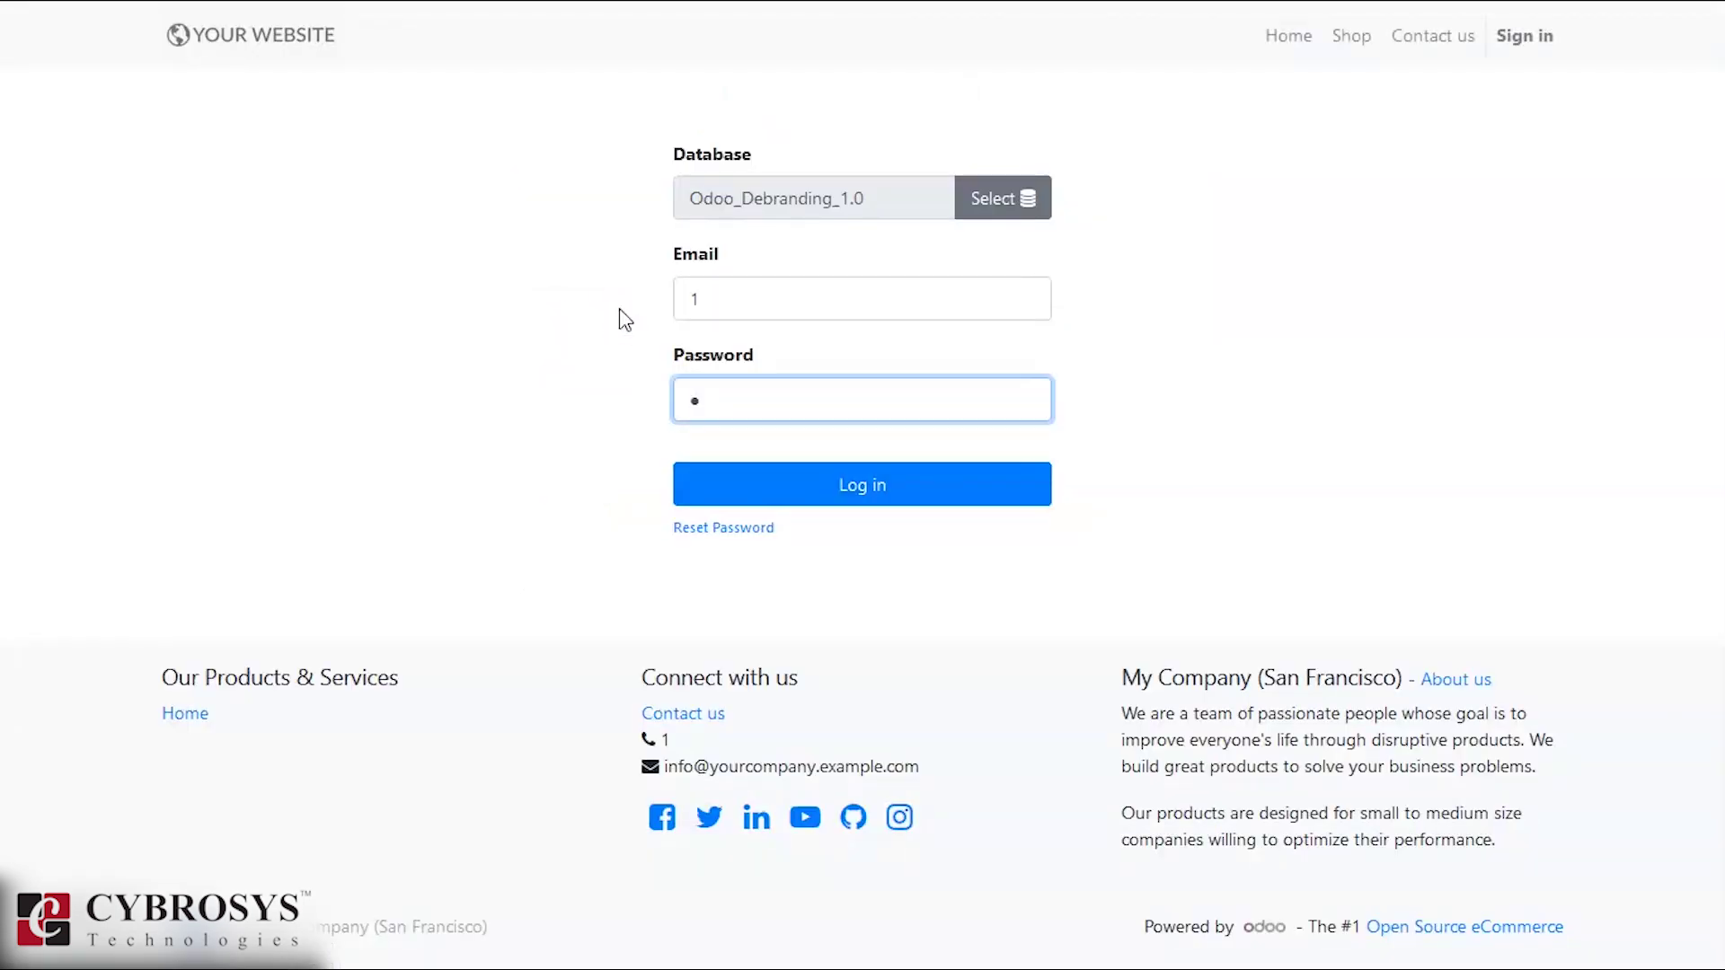
{"action": "left_click", "coordinate": [754, 492]}
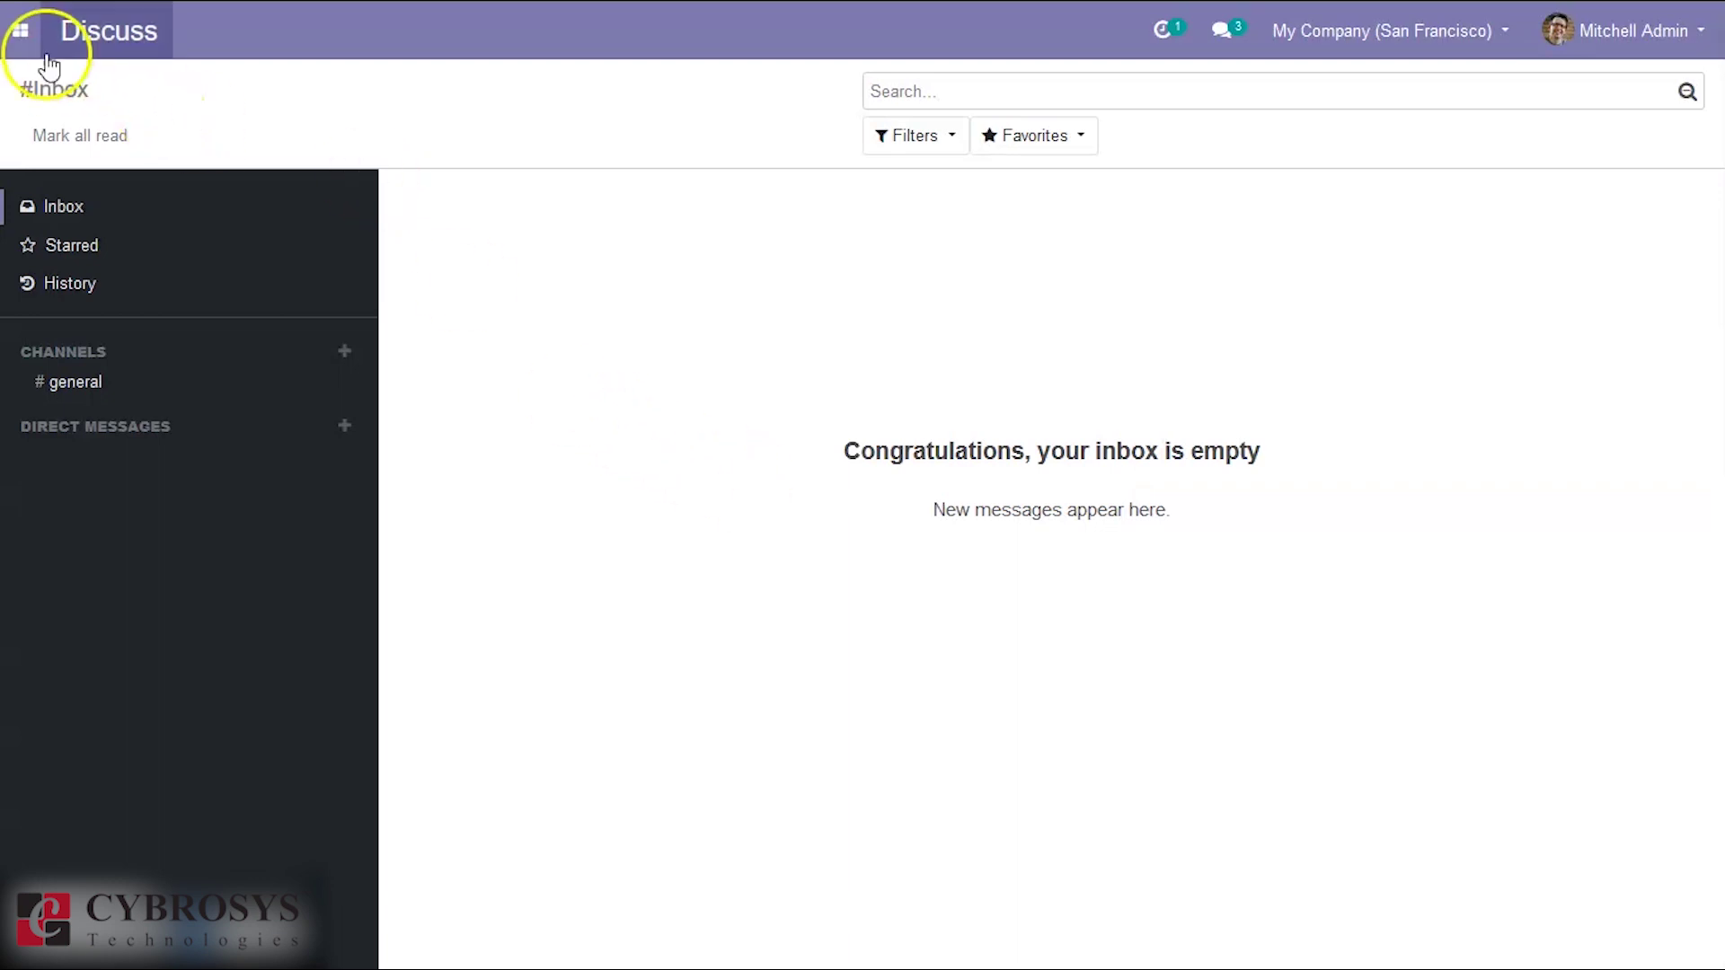
Search the Apps list, unfiltered, for 'odoo debranding' and install the Odoo Debranding module.
{"action": "left_click", "coordinate": [14, 36]}
{"action": "left_click", "coordinate": [50, 245]}
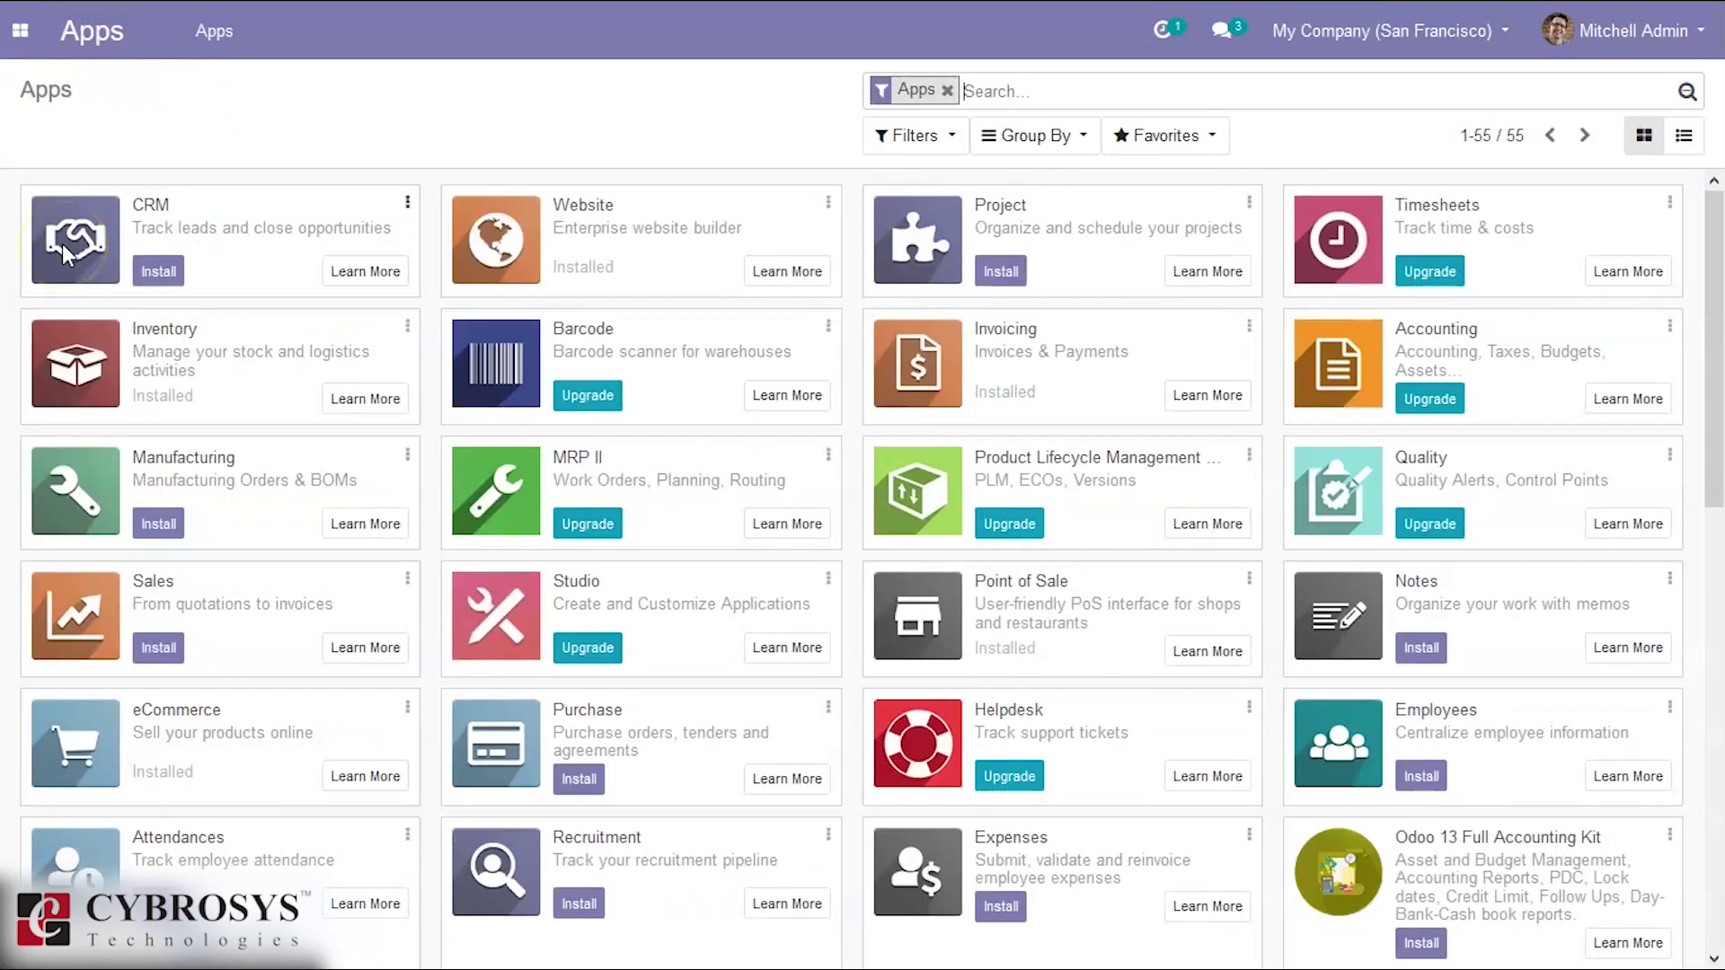
{"action": "type", "text": "odoo"}
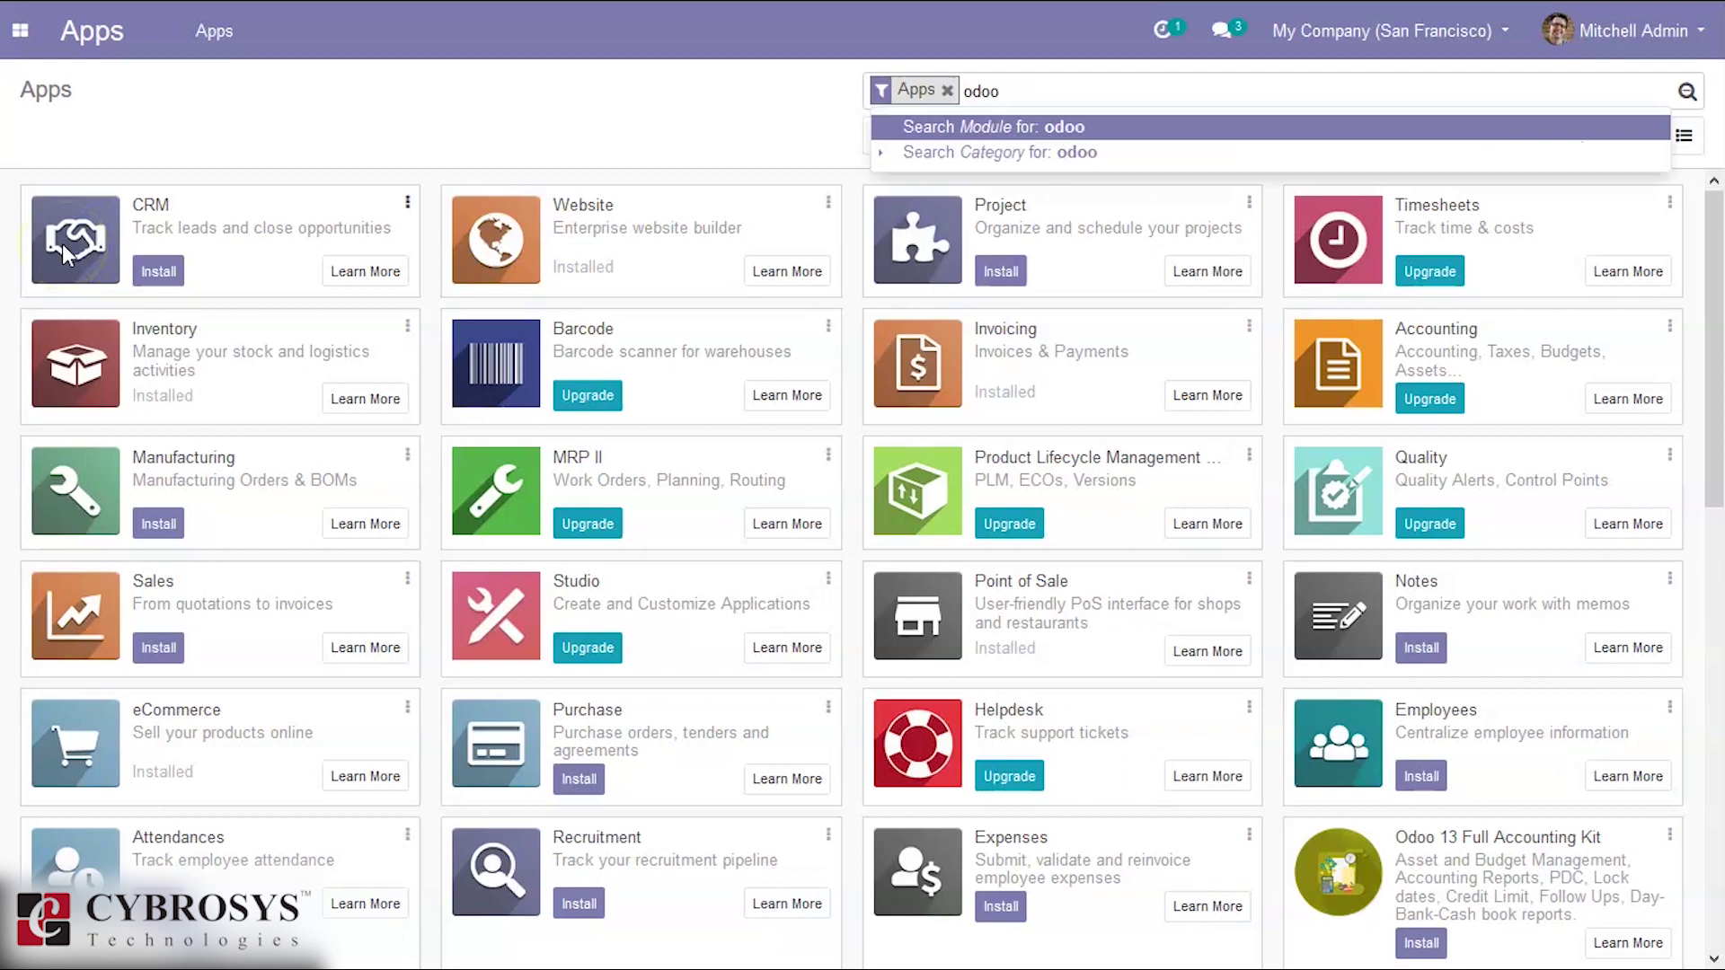
{"action": "key", "text": "BackSpace"}
{"action": "key", "text": "BackSpace"}
{"action": "key", "text": "BackSpace"}
{"action": "key", "text": "BackSpace"}
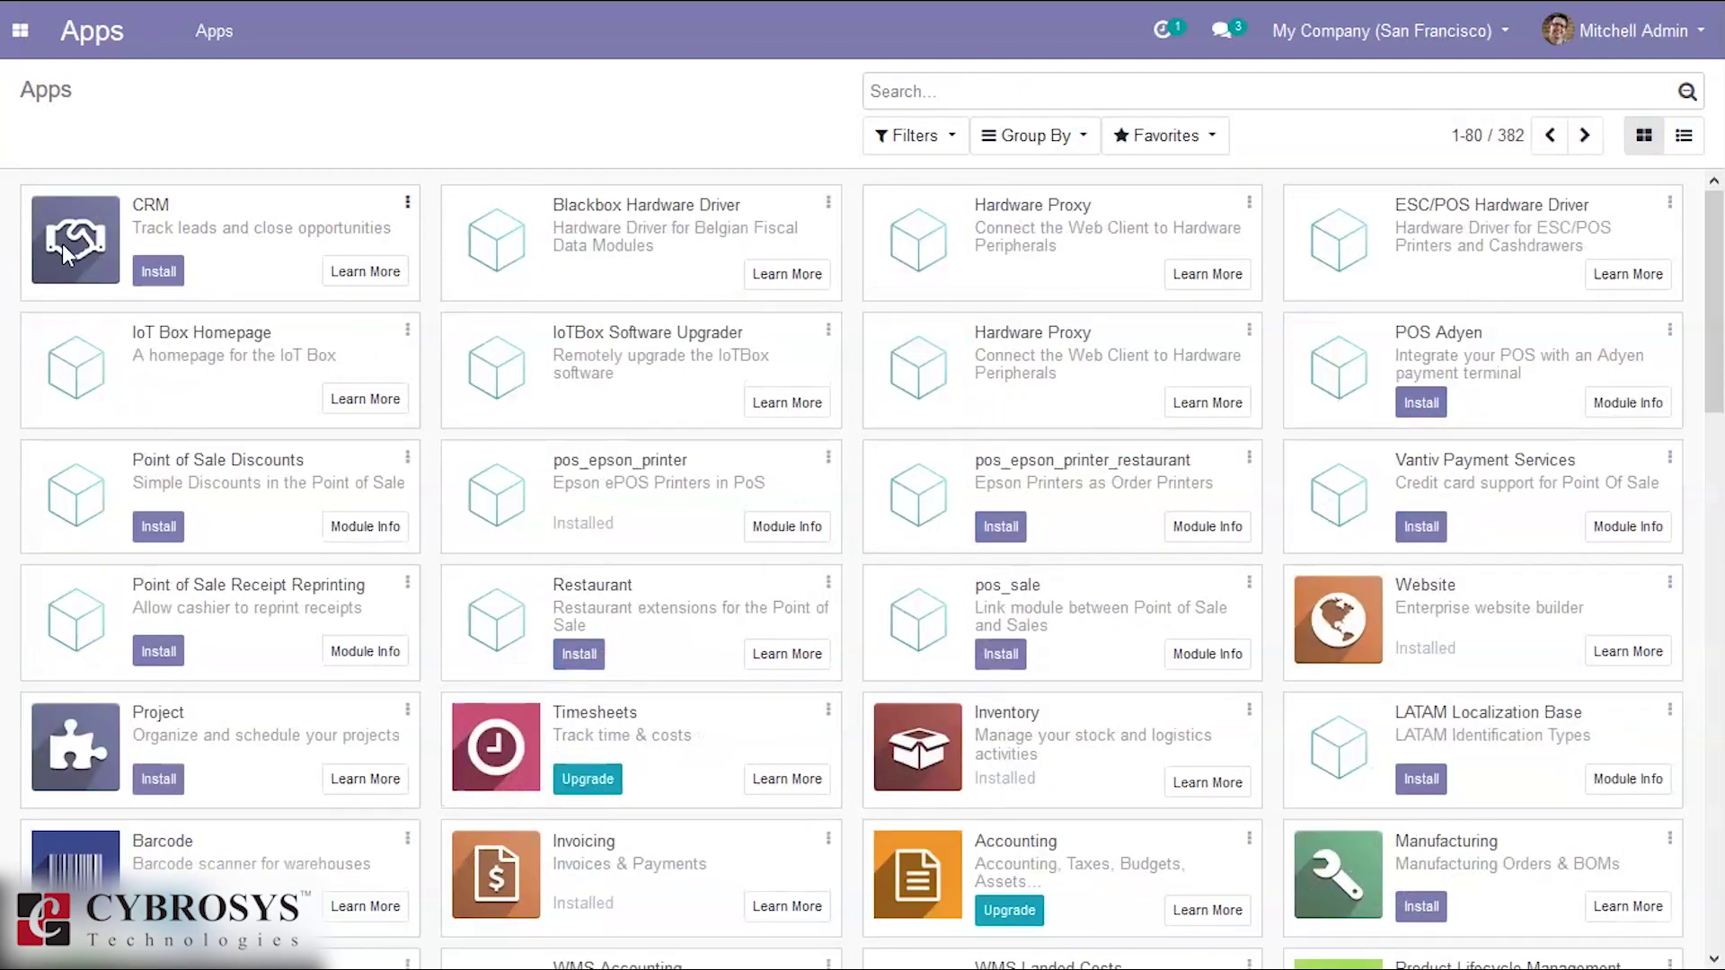
{"action": "type", "text": "odoo debranding"}
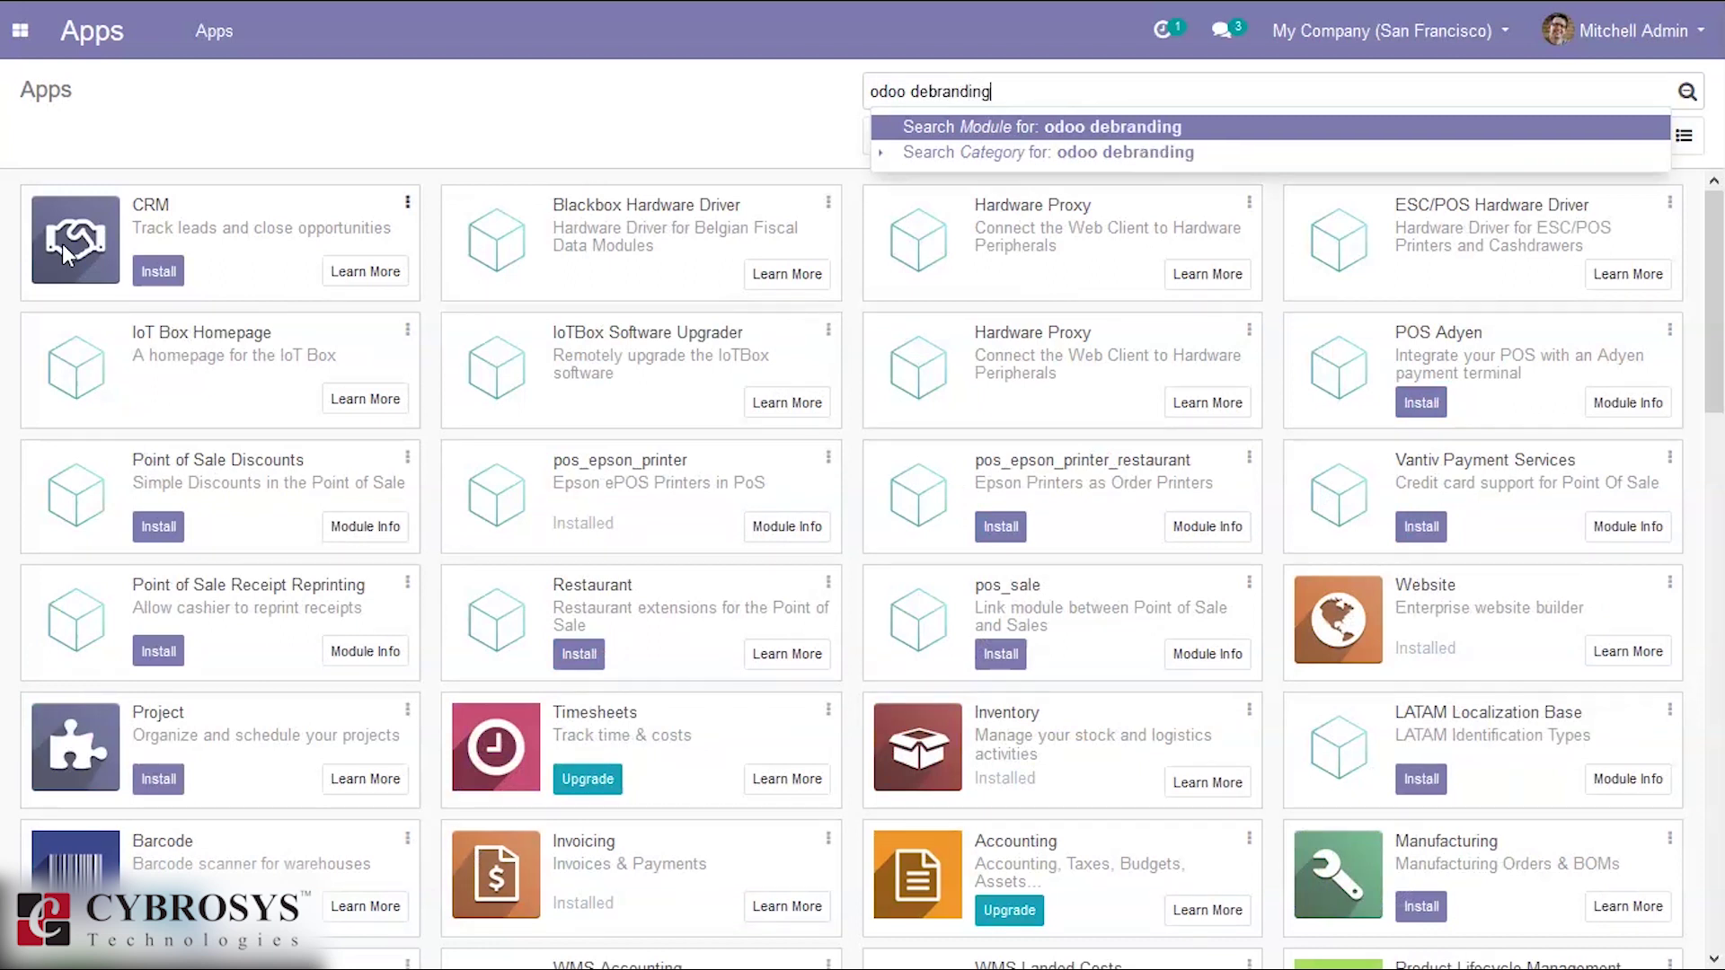
{"action": "key", "text": "Return"}
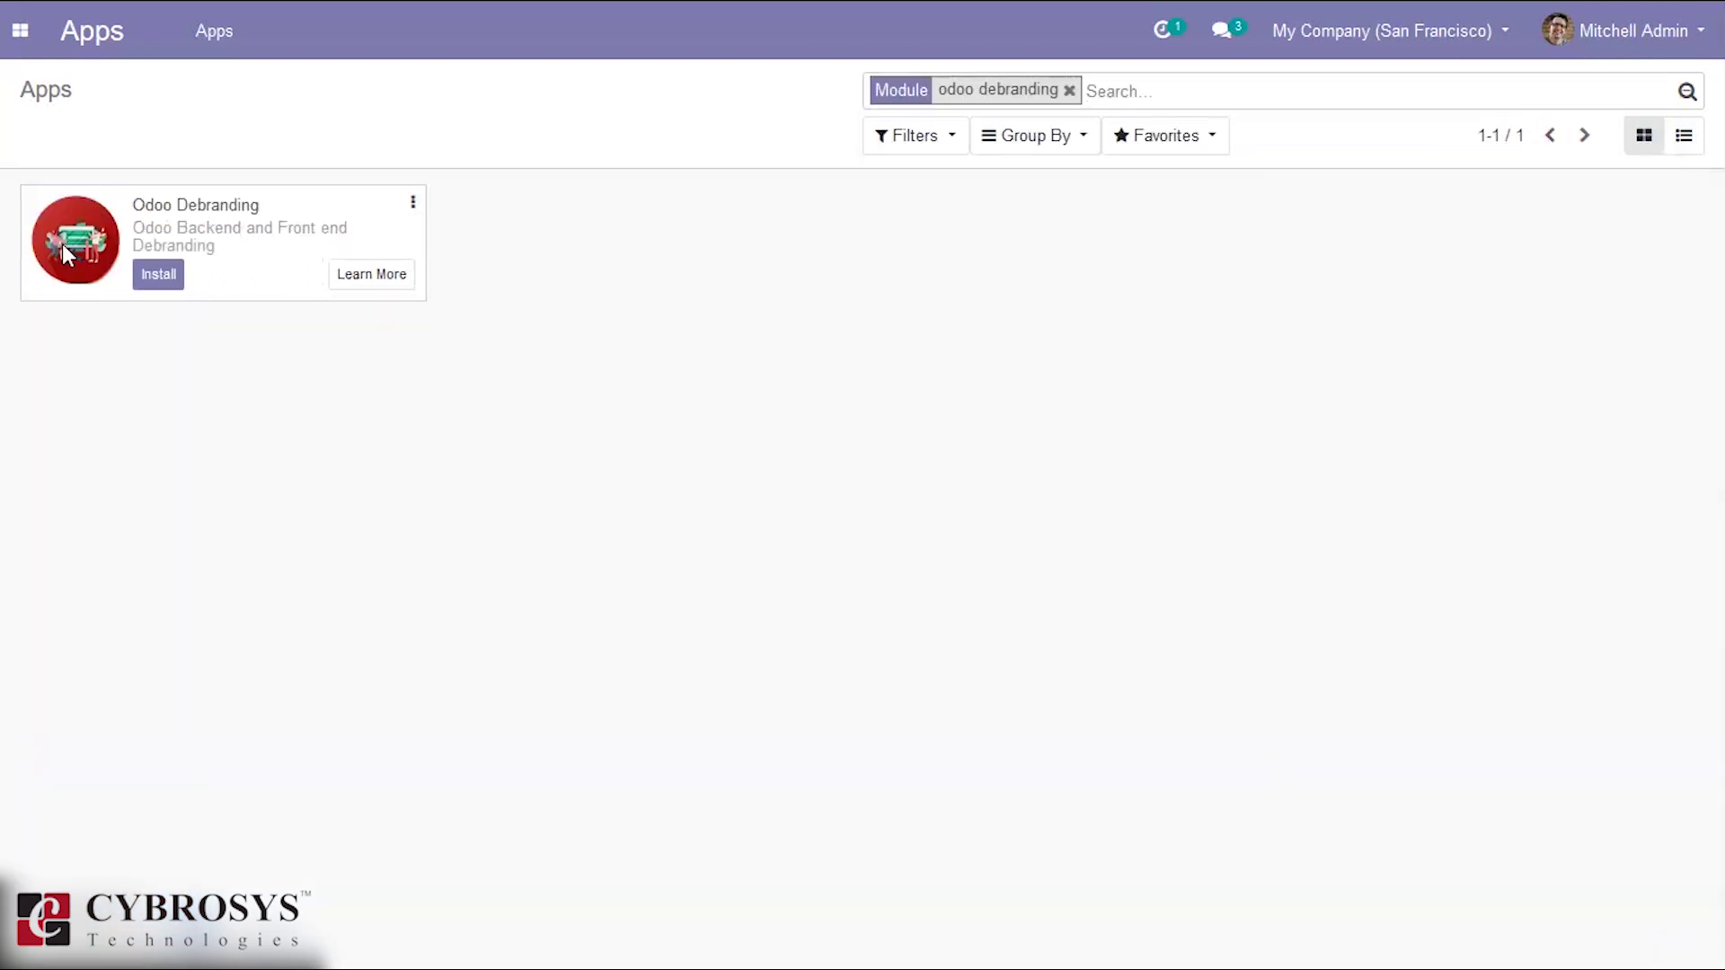
{"action": "left_click", "coordinate": [172, 286]}
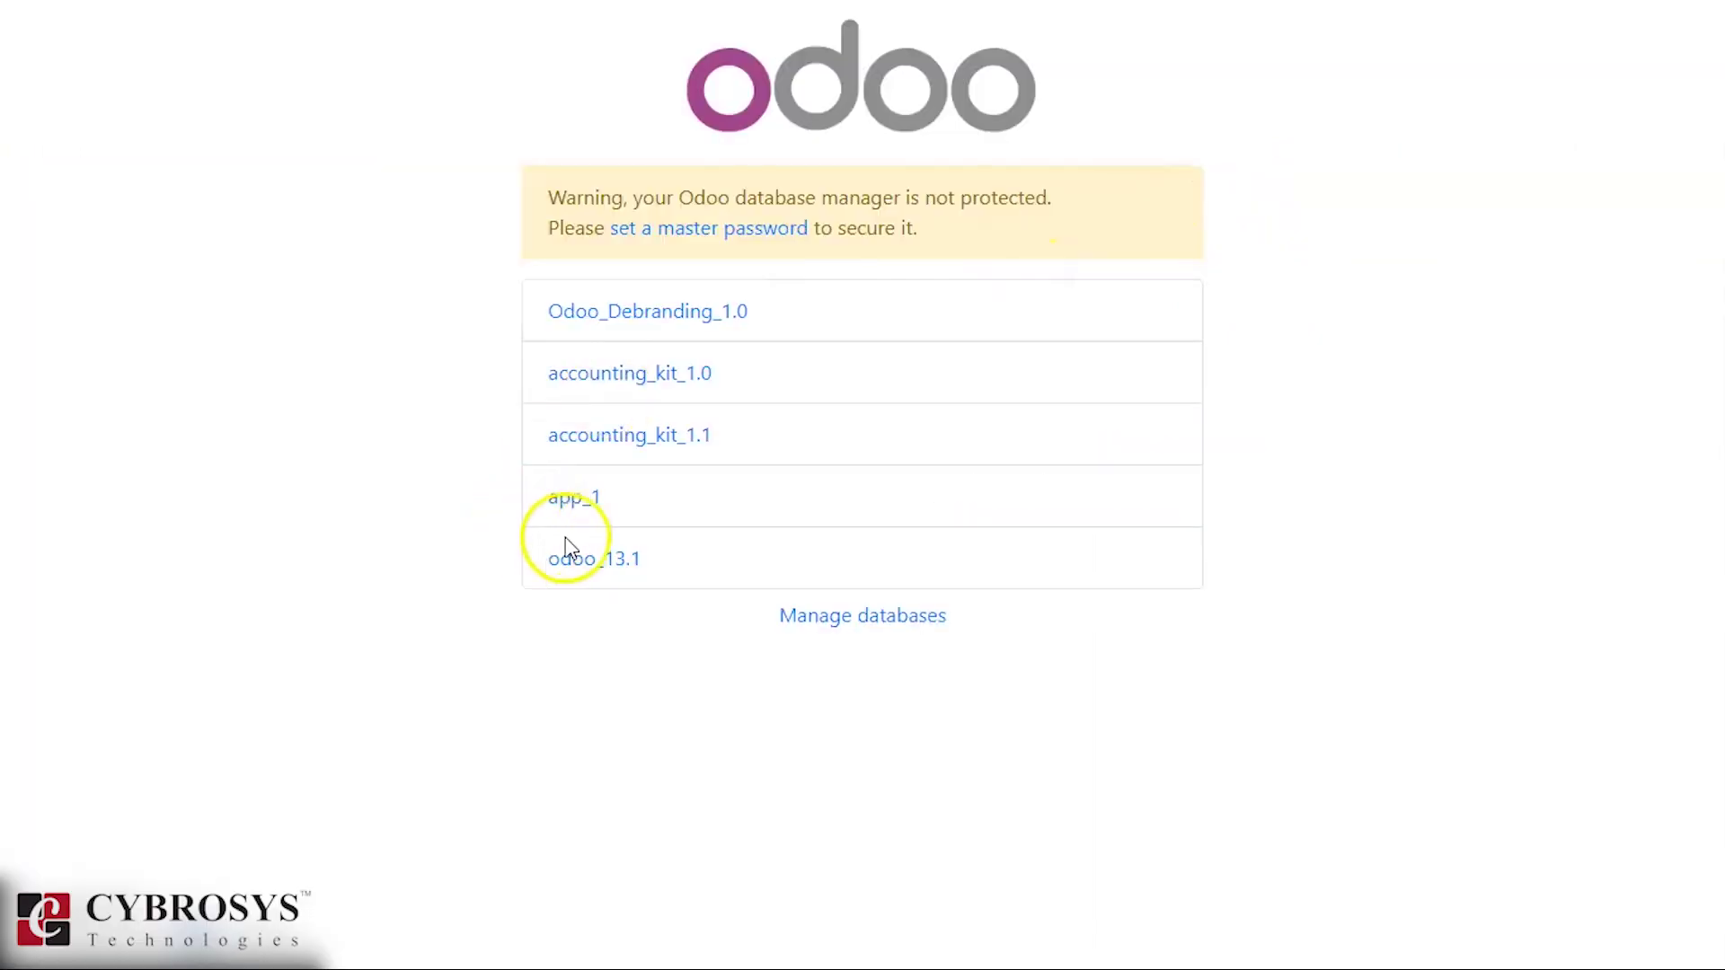
Log in to the odoo_13.1 database with the account email and password.
{"action": "left_click", "coordinate": [590, 569]}
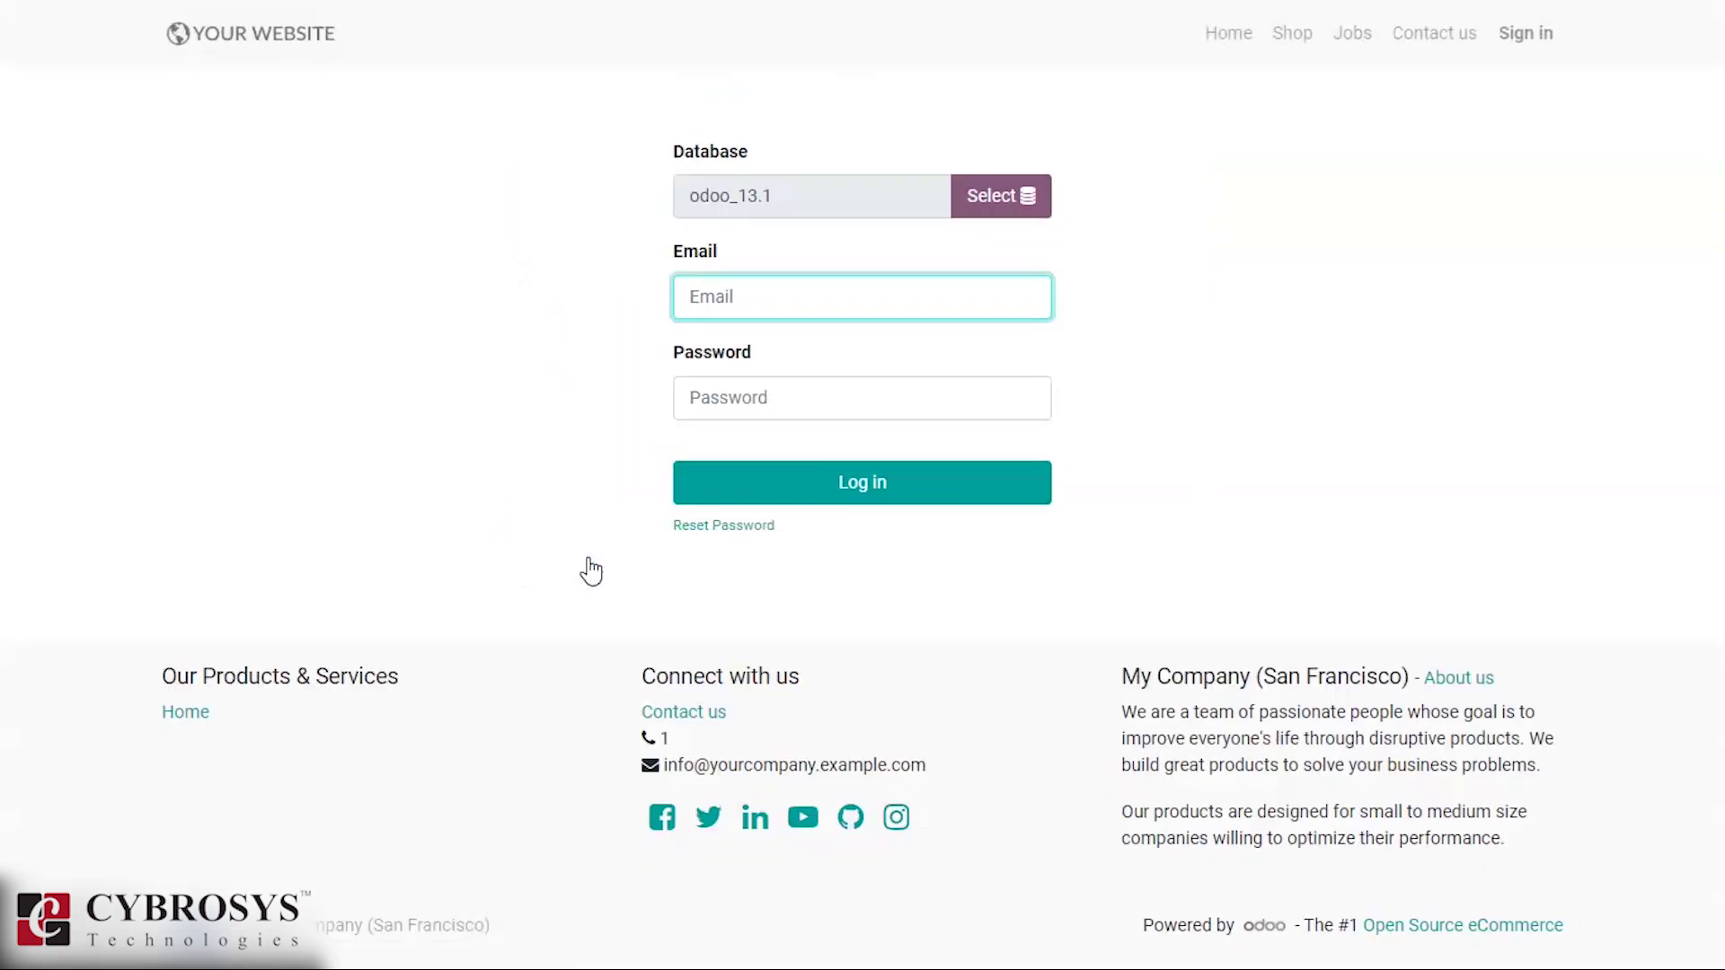
{"action": "type", "text": "1"}
{"action": "key", "text": "Tab"}
{"action": "type", "text": "1"}
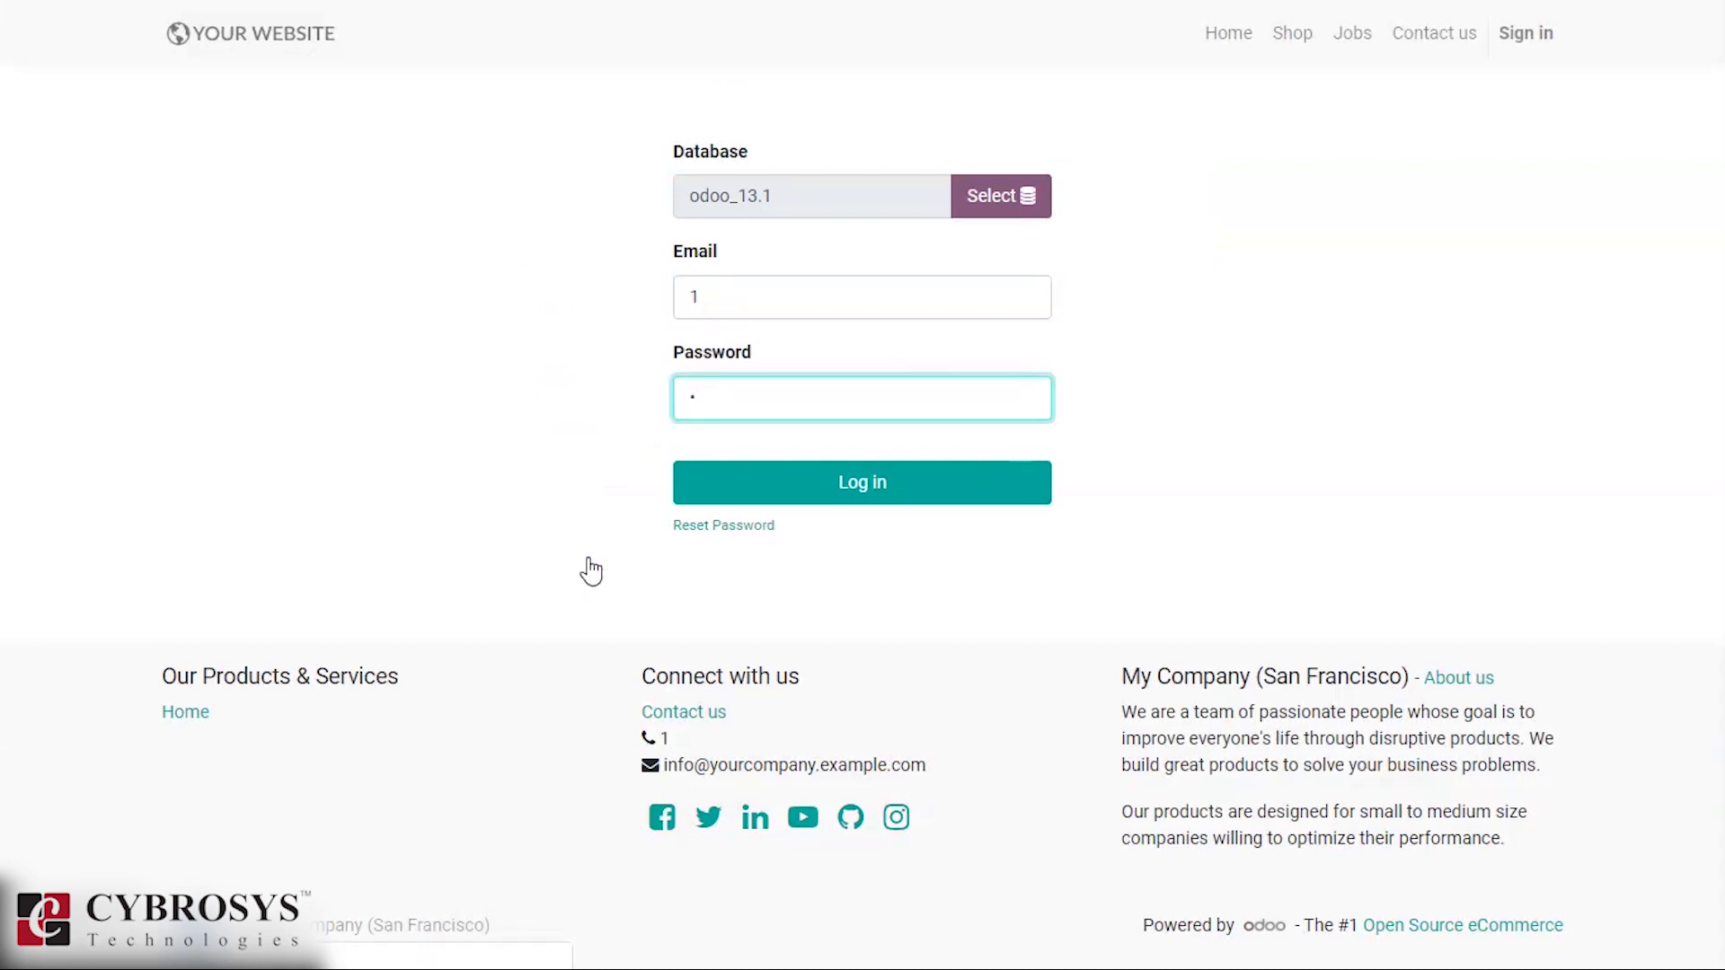
{"action": "key", "text": "Return"}
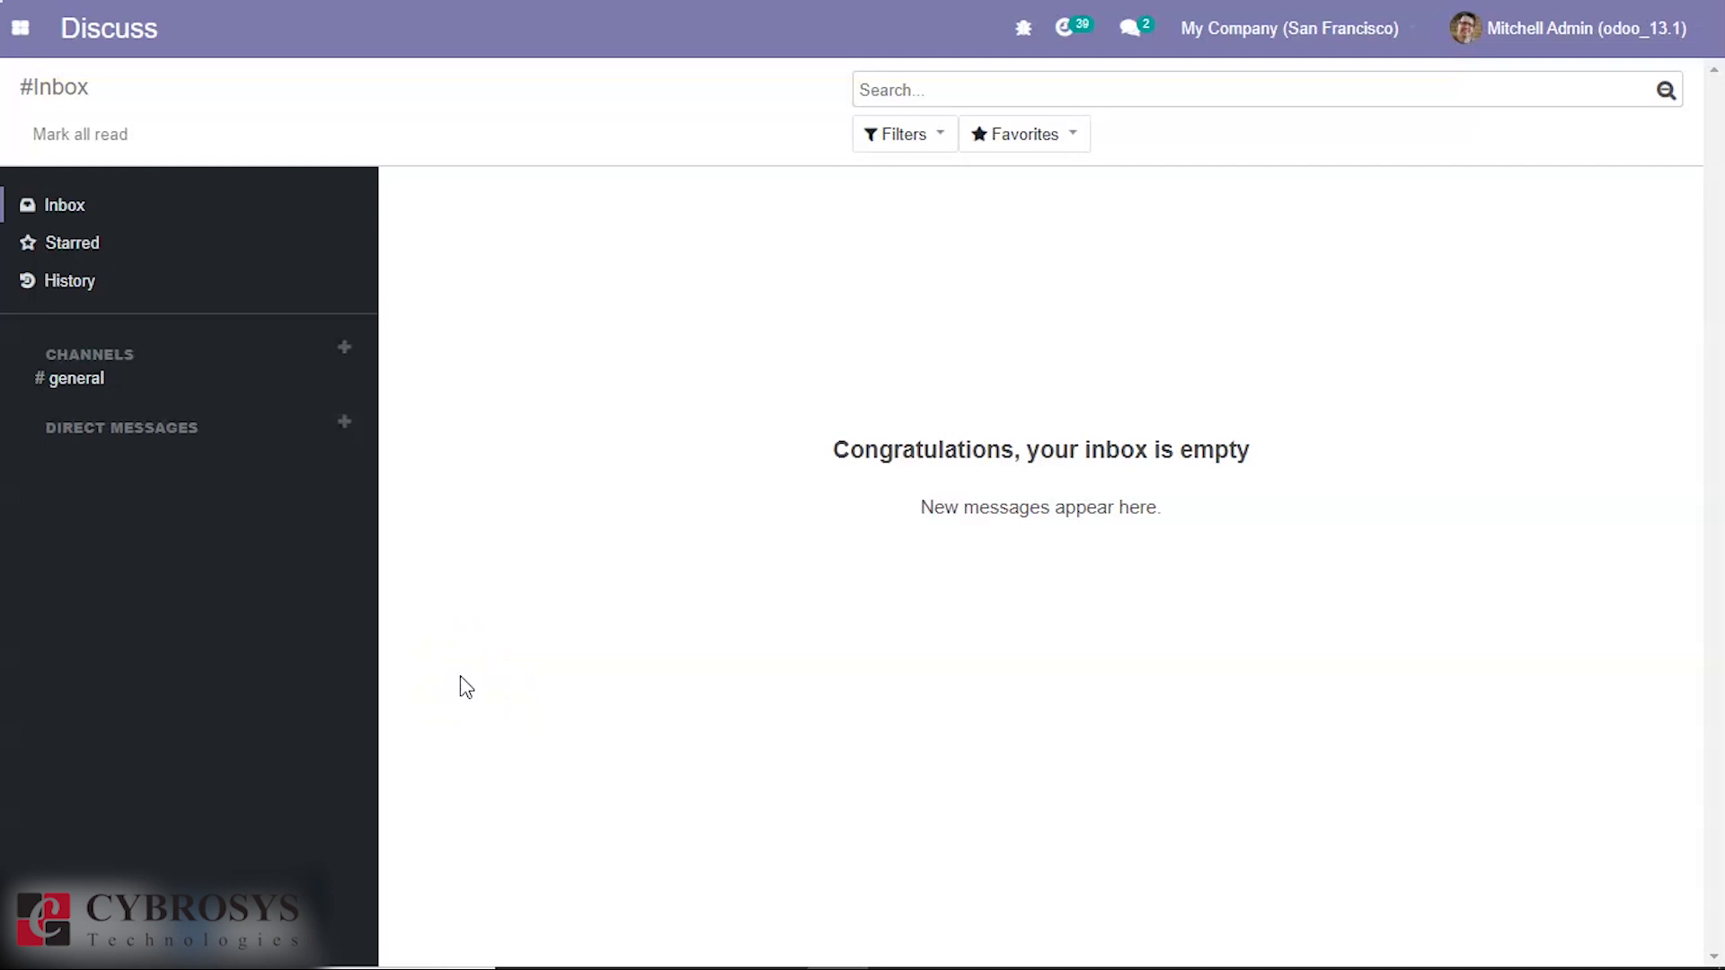
Show the Apps module list in odoo_13.1, then in Odoo_Debranding_1.0.
{"action": "left_click", "coordinate": [27, 36]}
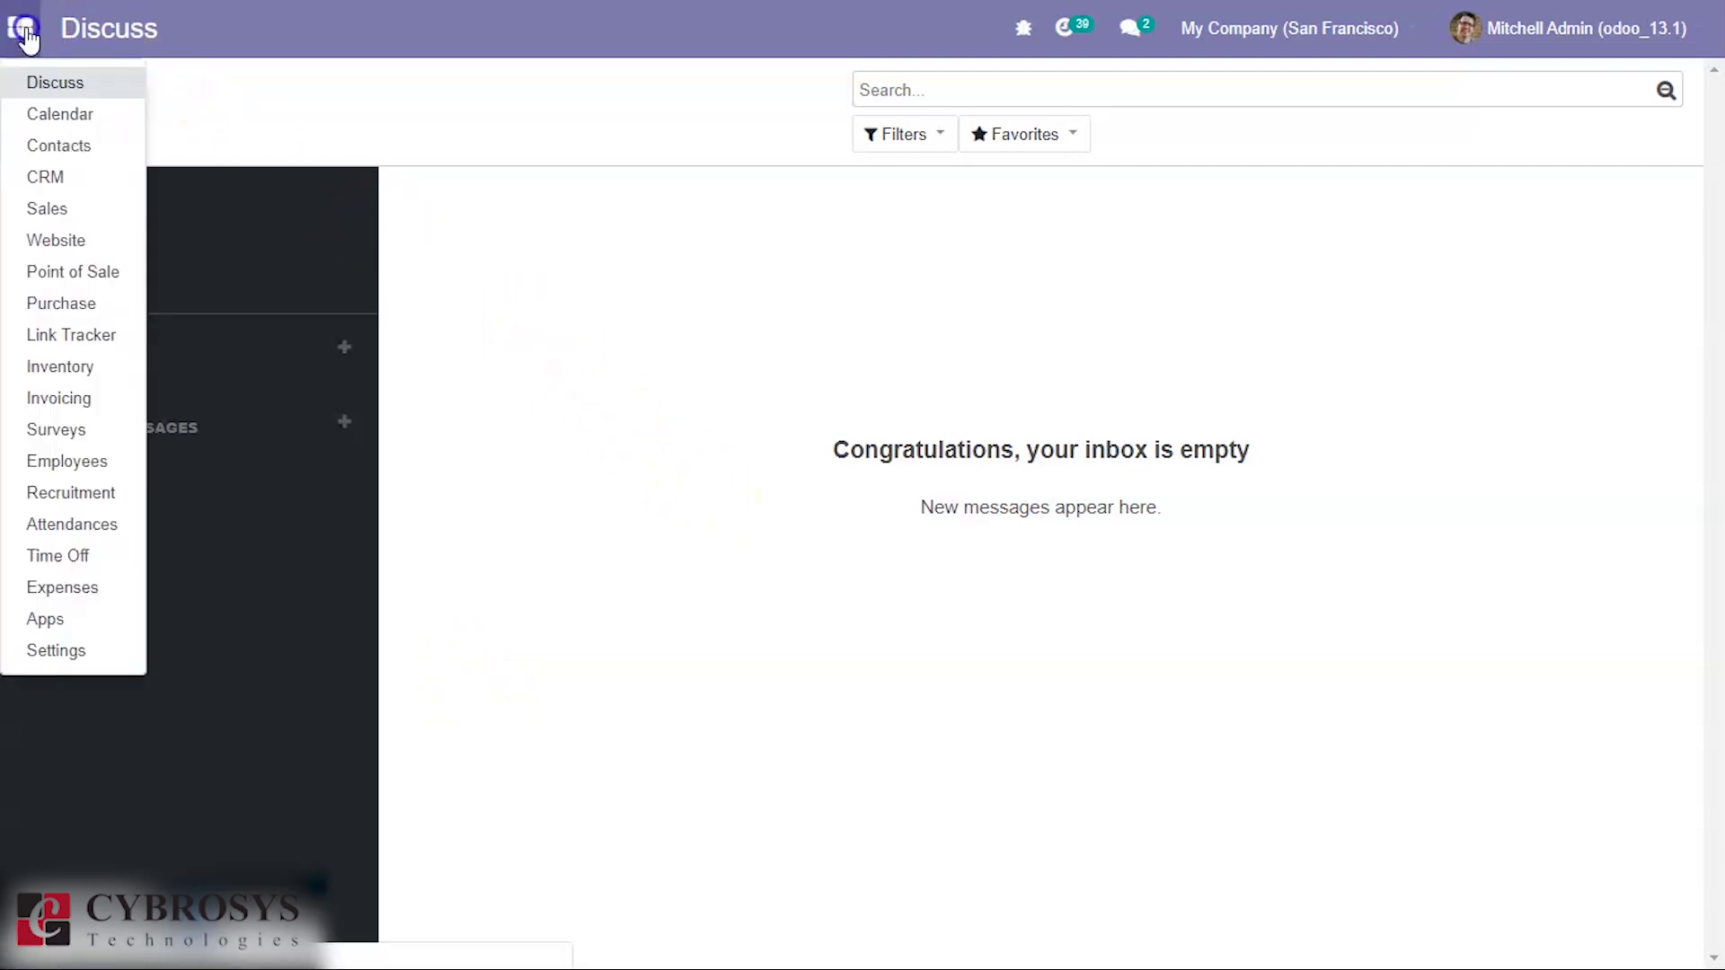
{"action": "left_click", "coordinate": [39, 620]}
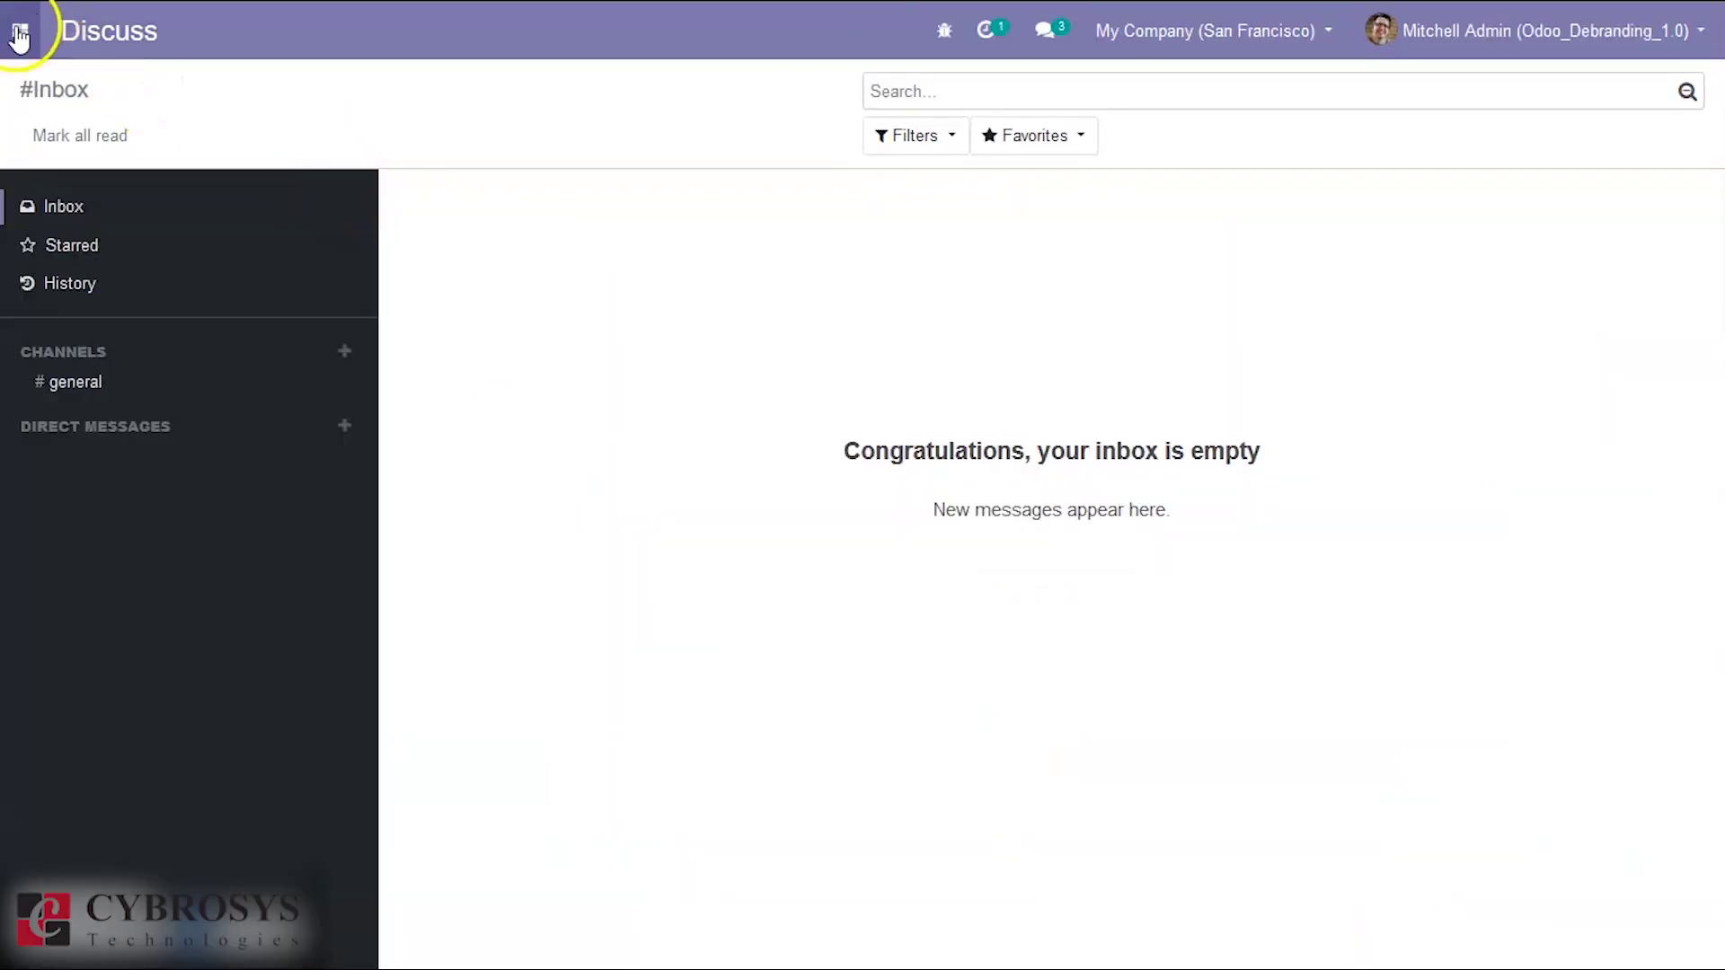
{"action": "left_click", "coordinate": [18, 30]}
{"action": "left_click", "coordinate": [39, 276]}
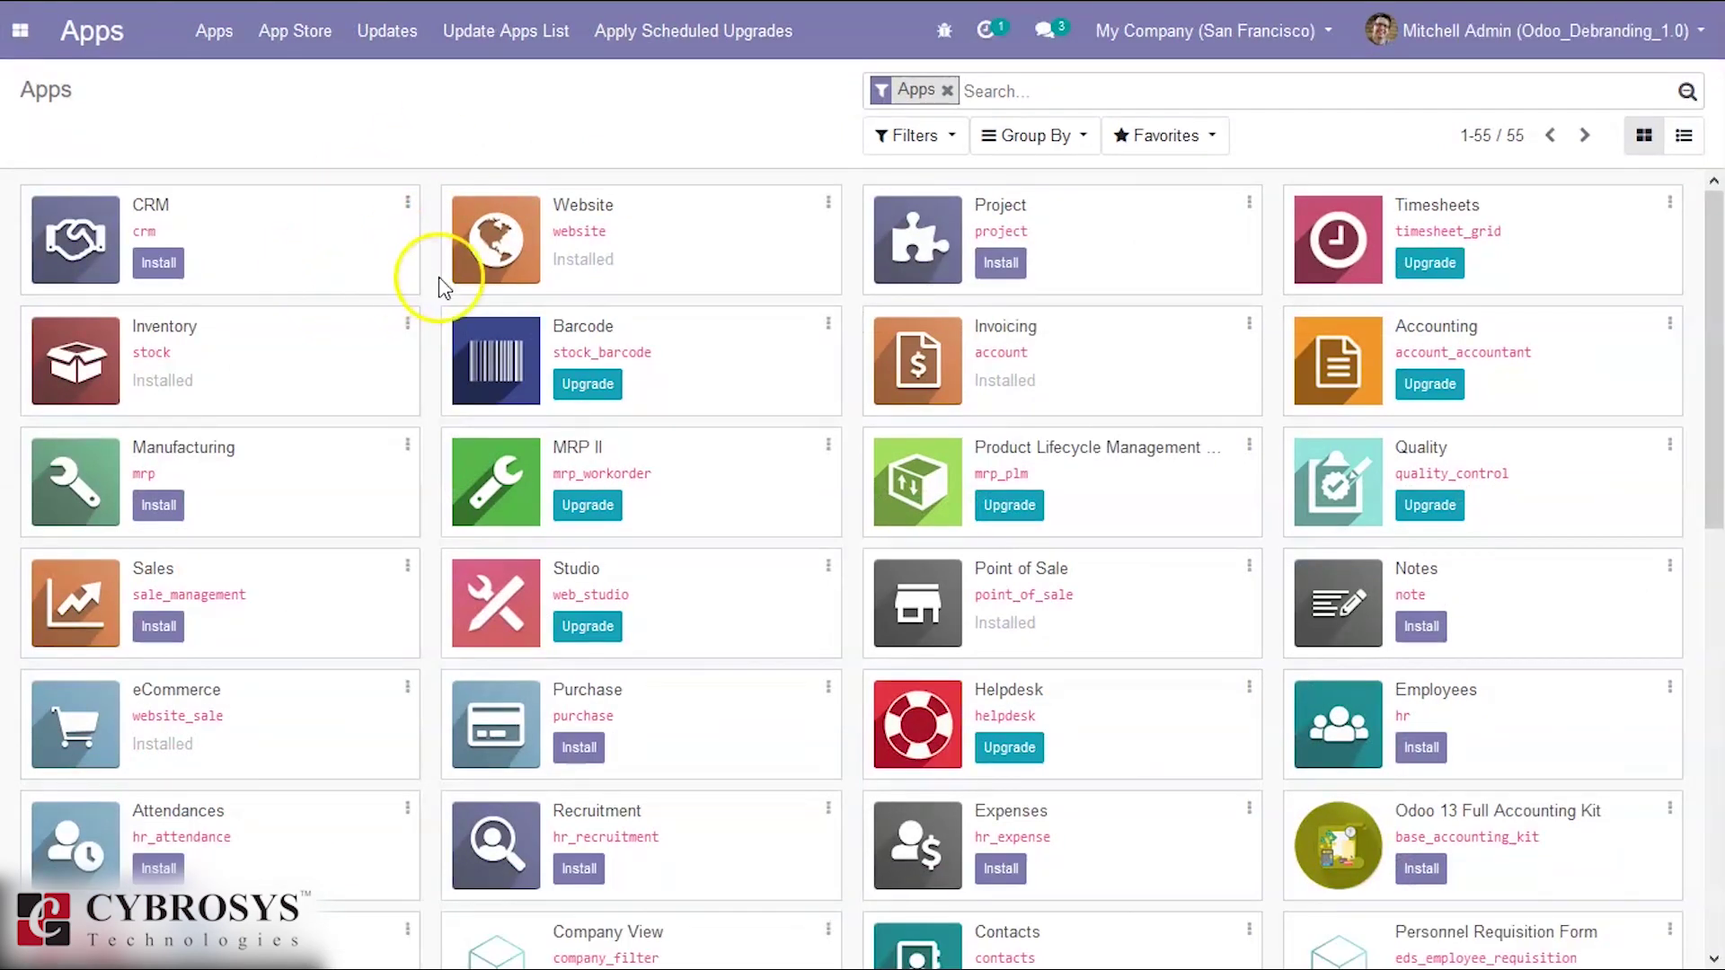
View the CRM module's Module Info in the debranded database and in odoo_13.1.
{"action": "left_click", "coordinate": [407, 203]}
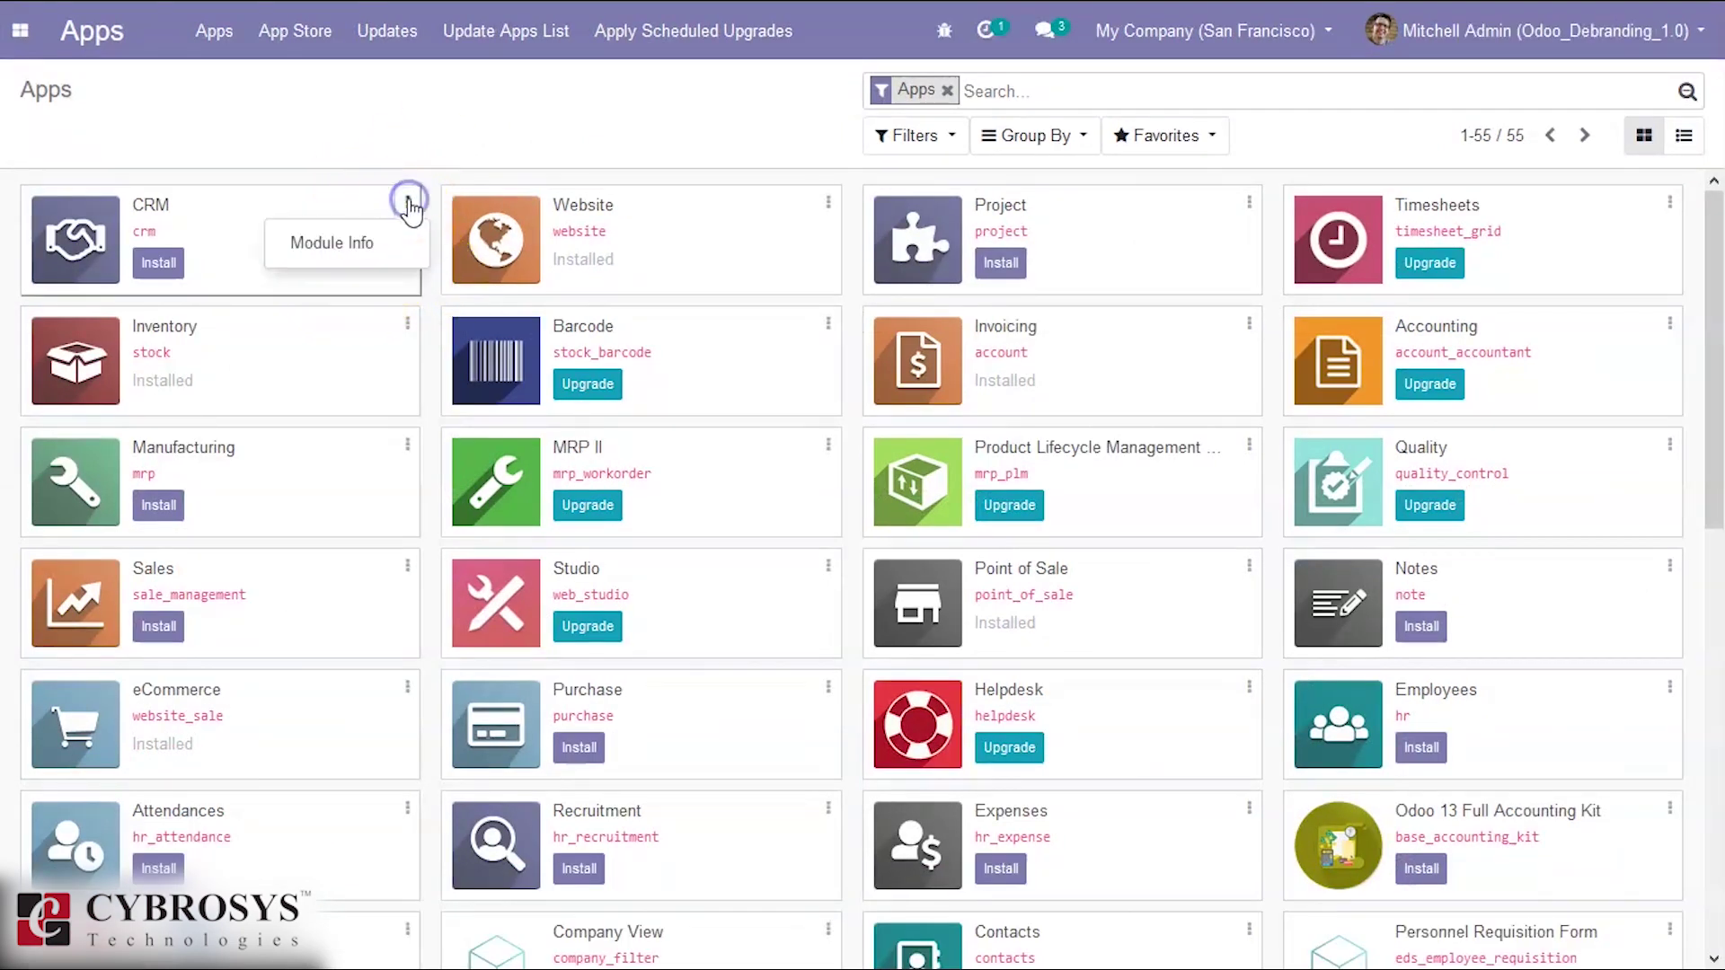
{"action": "left_click", "coordinate": [330, 253]}
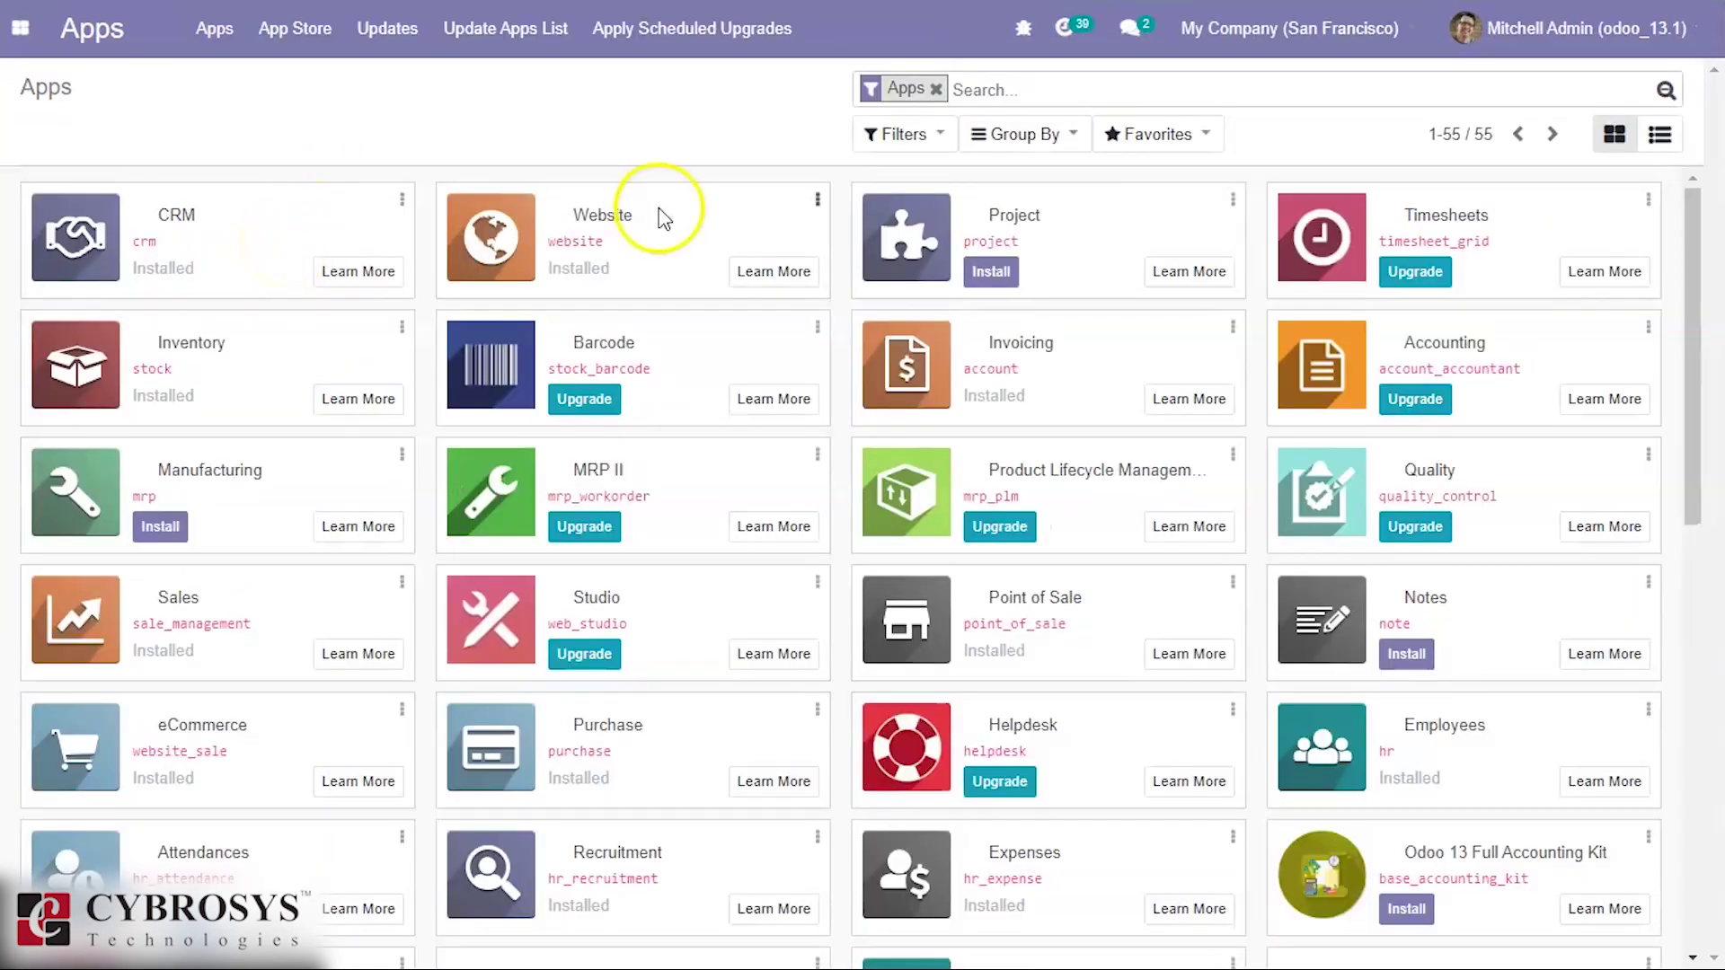
{"action": "left_click", "coordinate": [401, 198]}
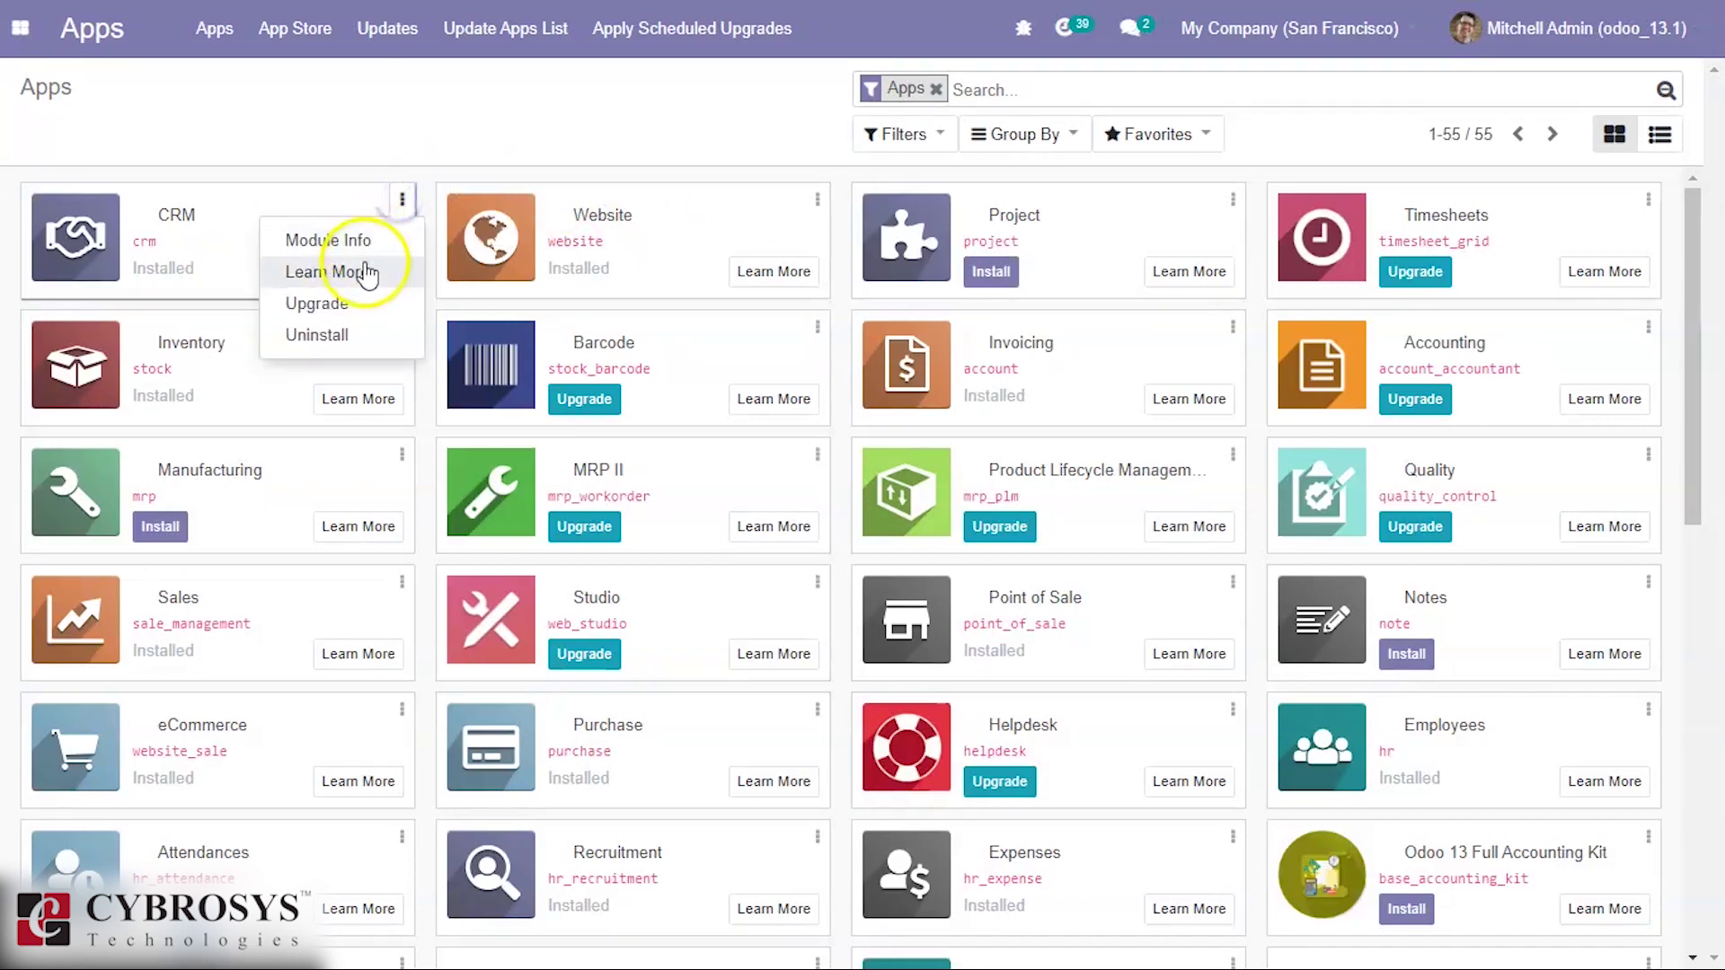
{"action": "left_click", "coordinate": [380, 240]}
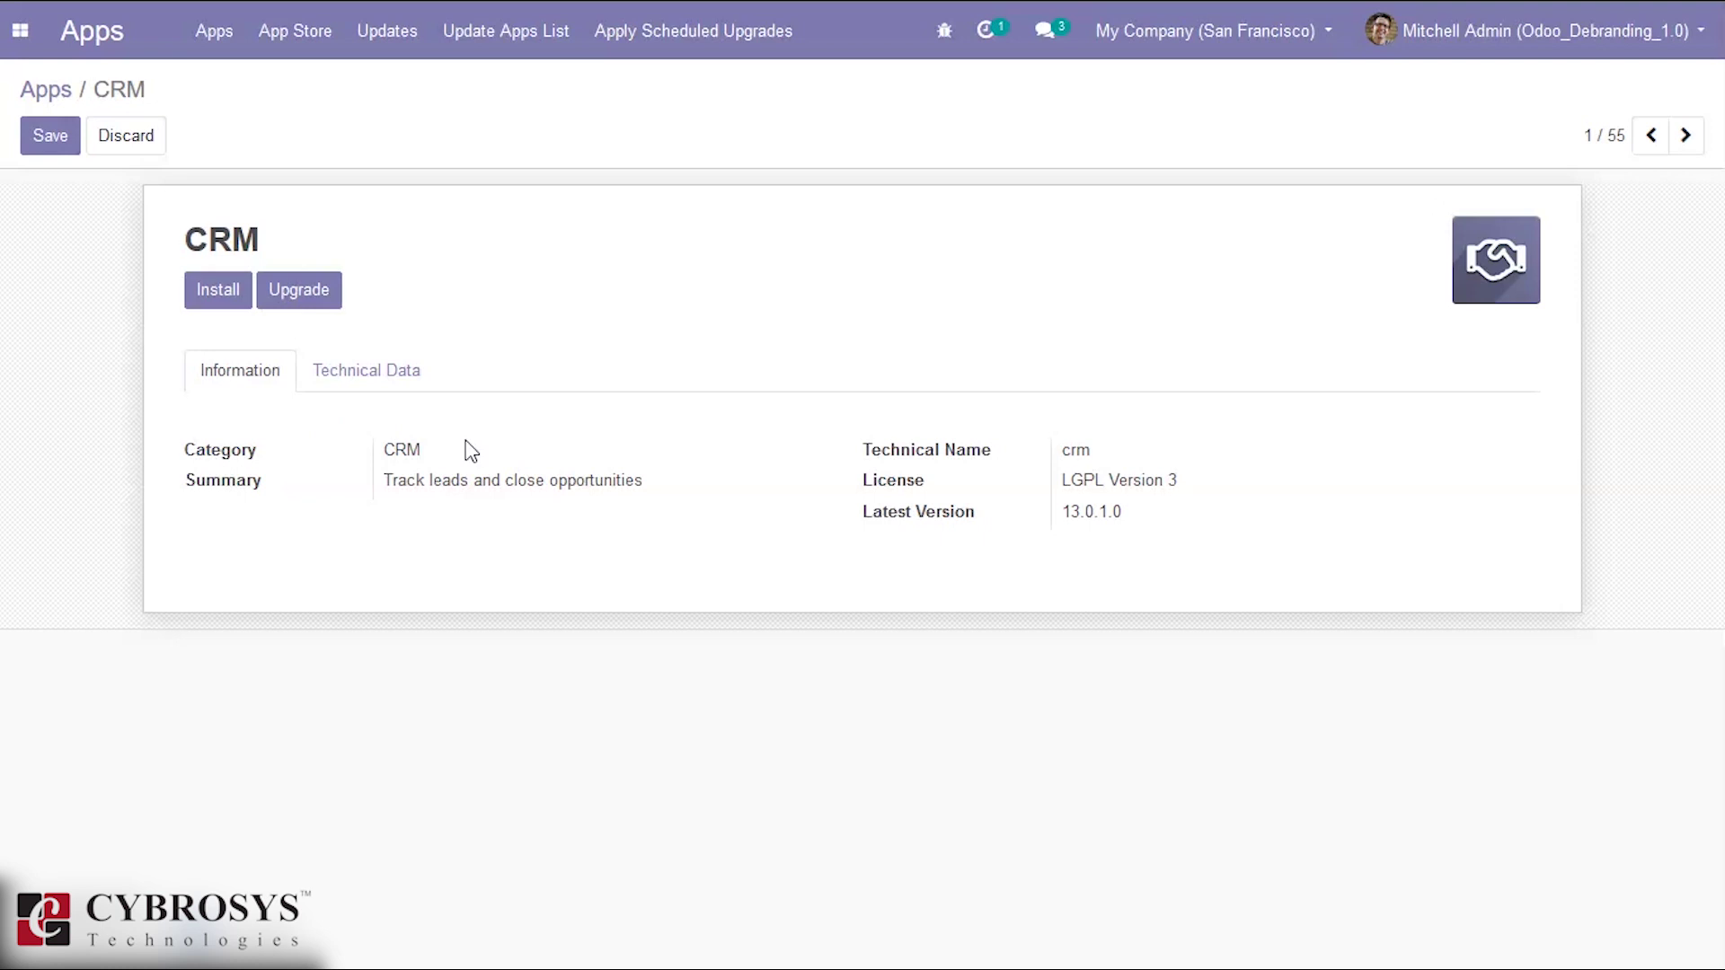
Go to the Settings app in the debranded database, then in odoo_13.1.
{"action": "left_click", "coordinate": [16, 34]}
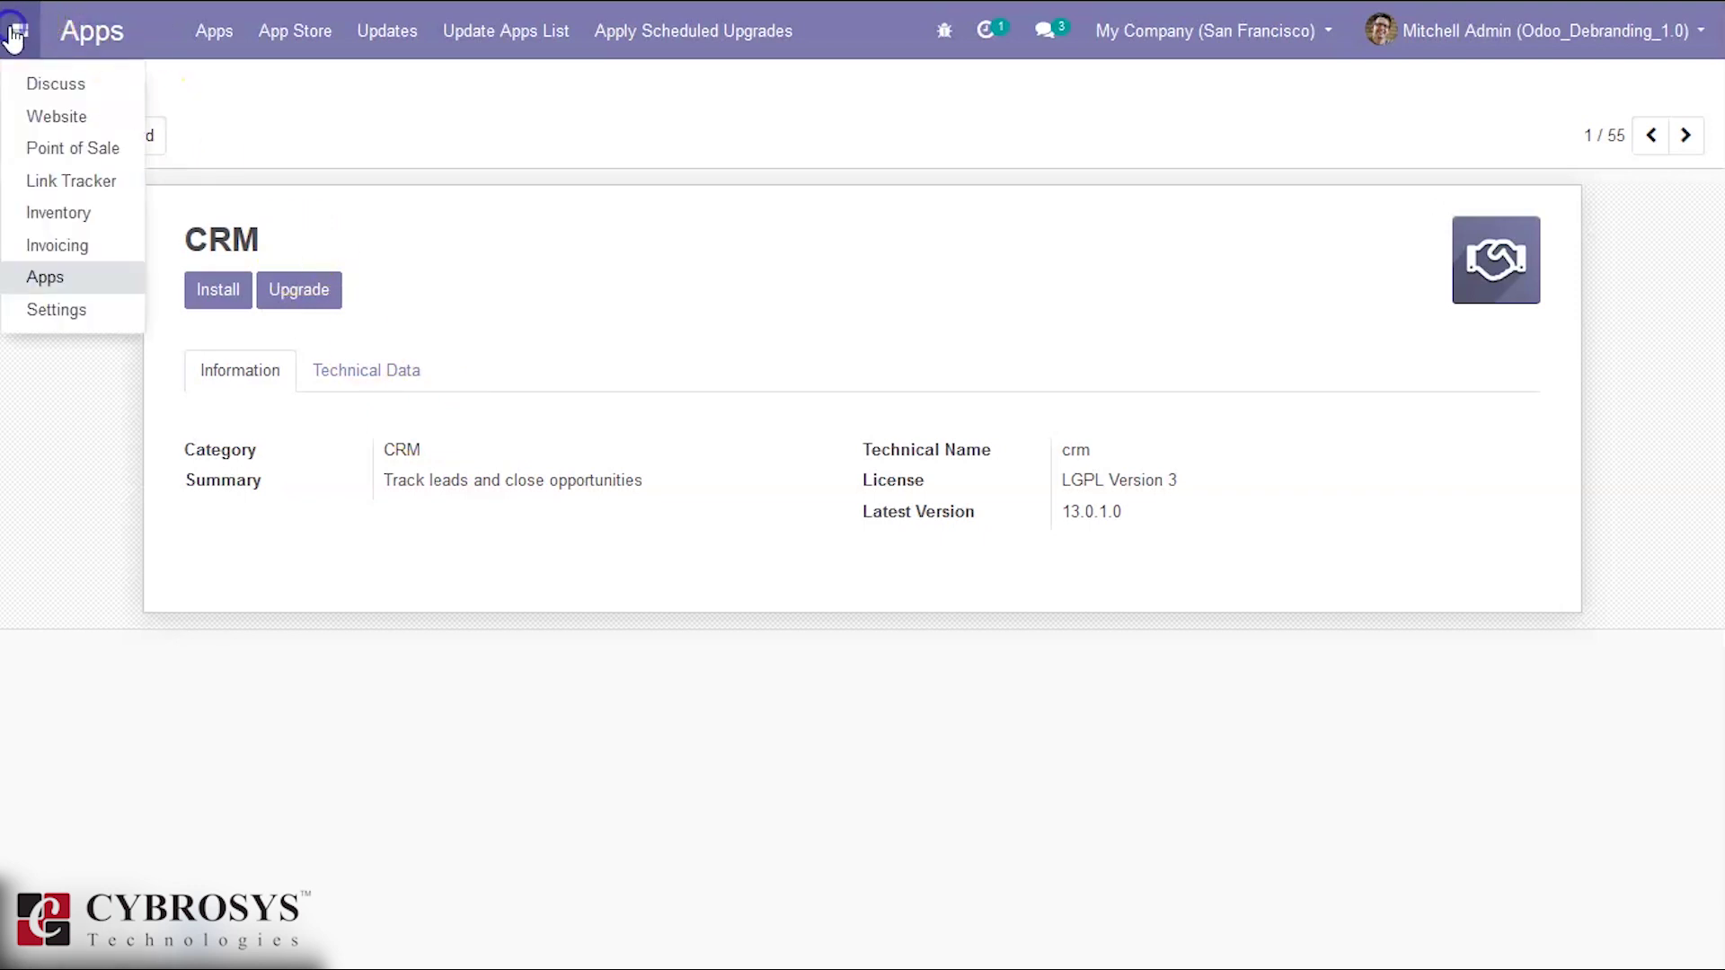
{"action": "left_click", "coordinate": [57, 313]}
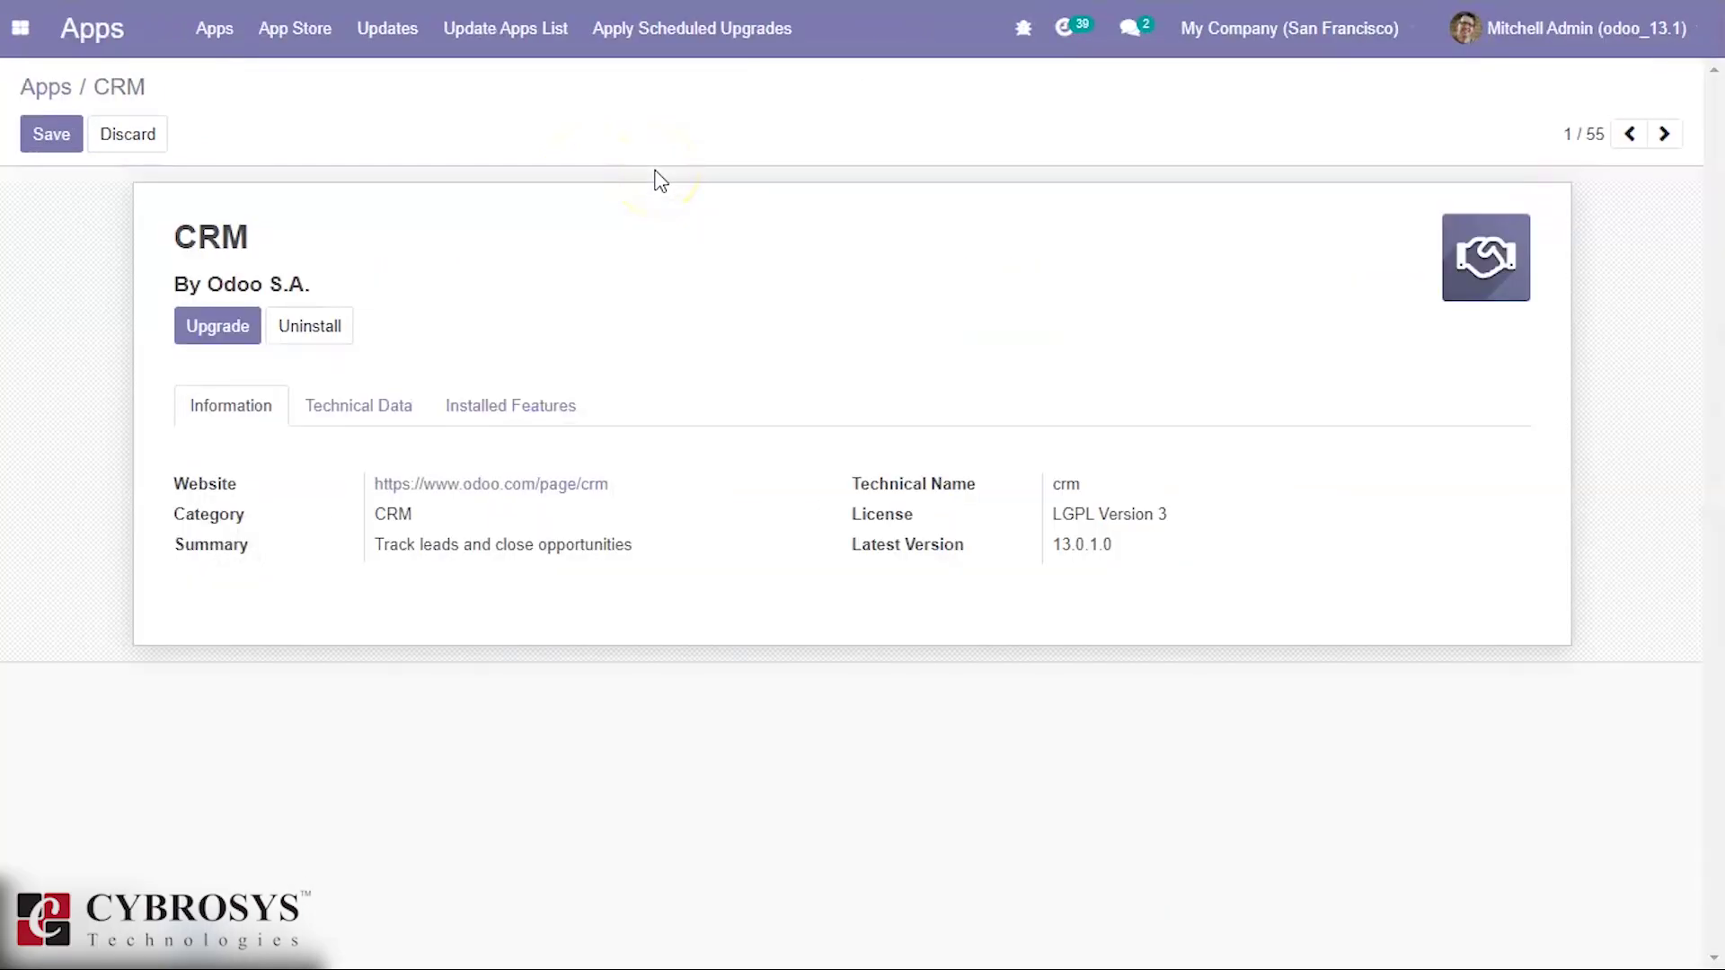
{"action": "left_click", "coordinate": [22, 30]}
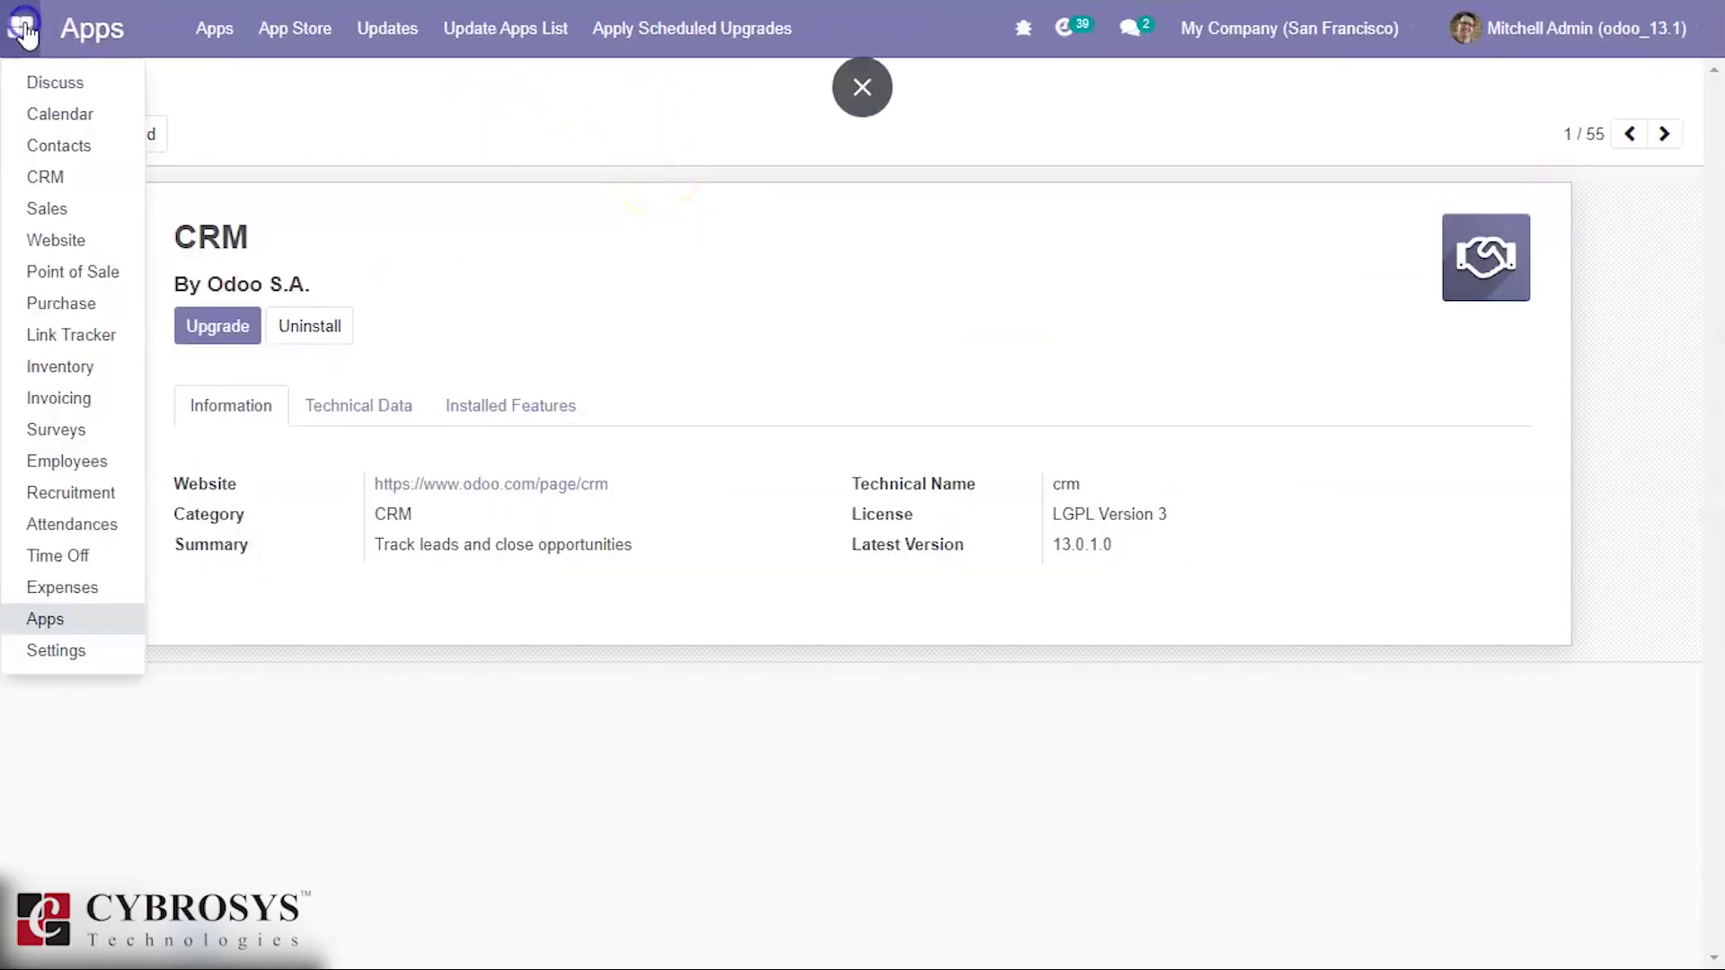
{"action": "left_click", "coordinate": [55, 655]}
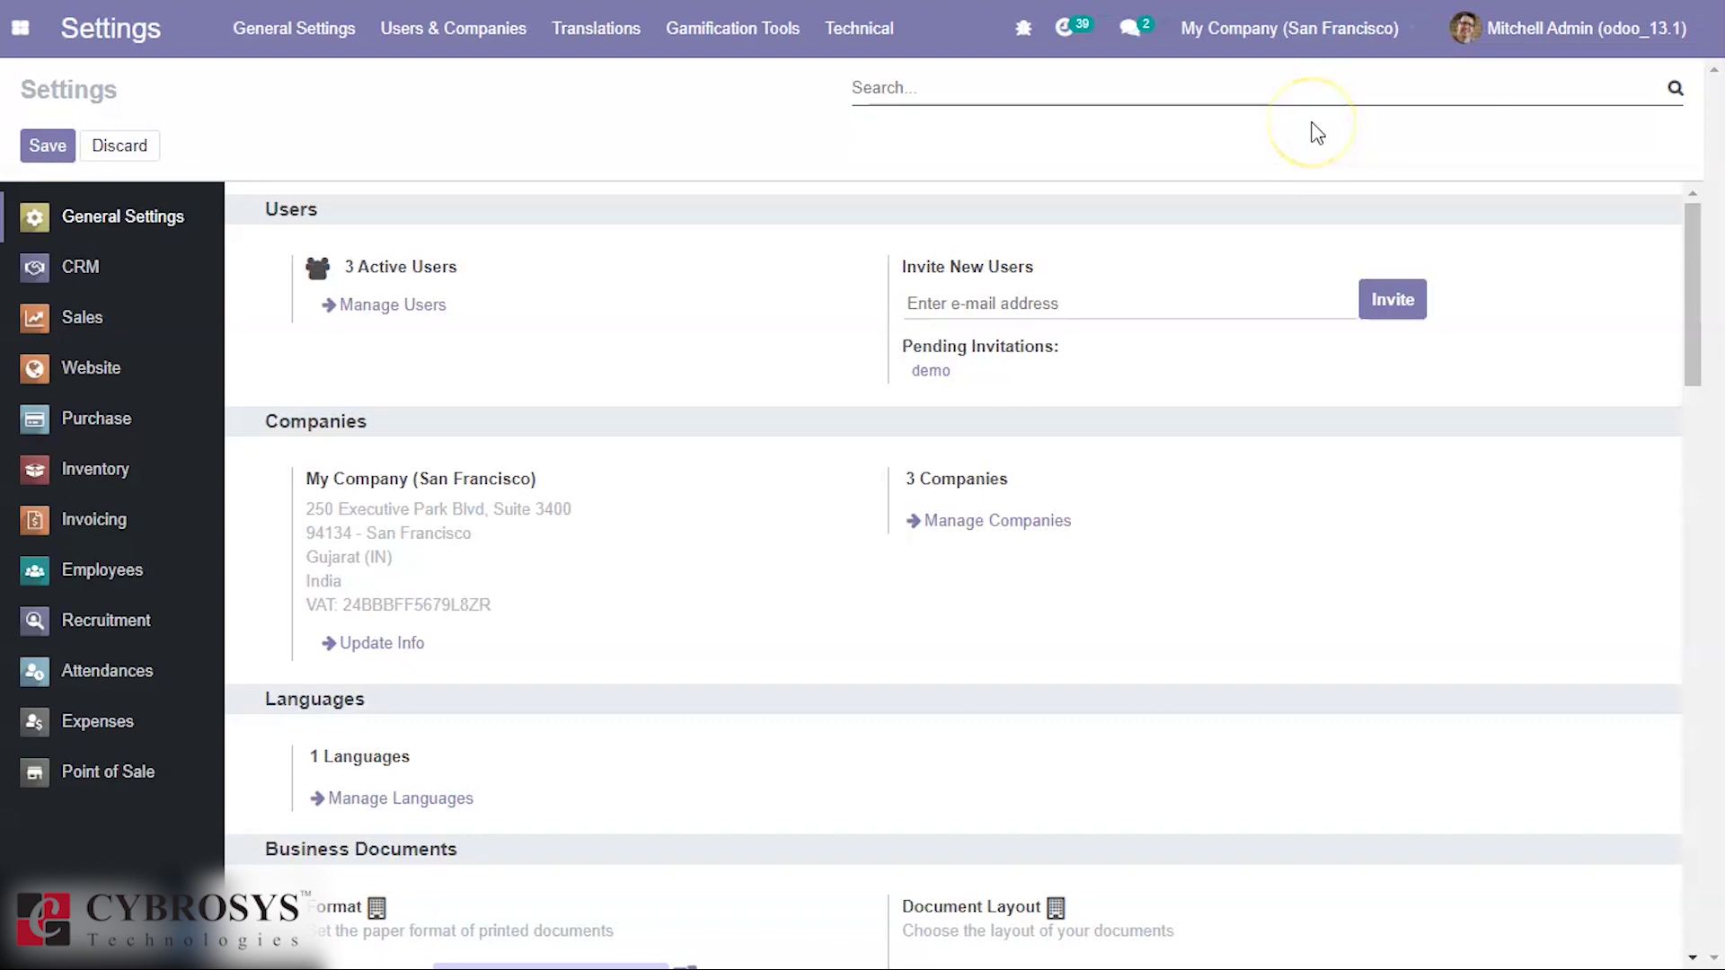
Scroll the debranded database's Settings down to Developer Tools and back up to Users.
{"action": "left_click_drag", "start_coordinate": [1686, 239], "coordinate": [1683, 835]}
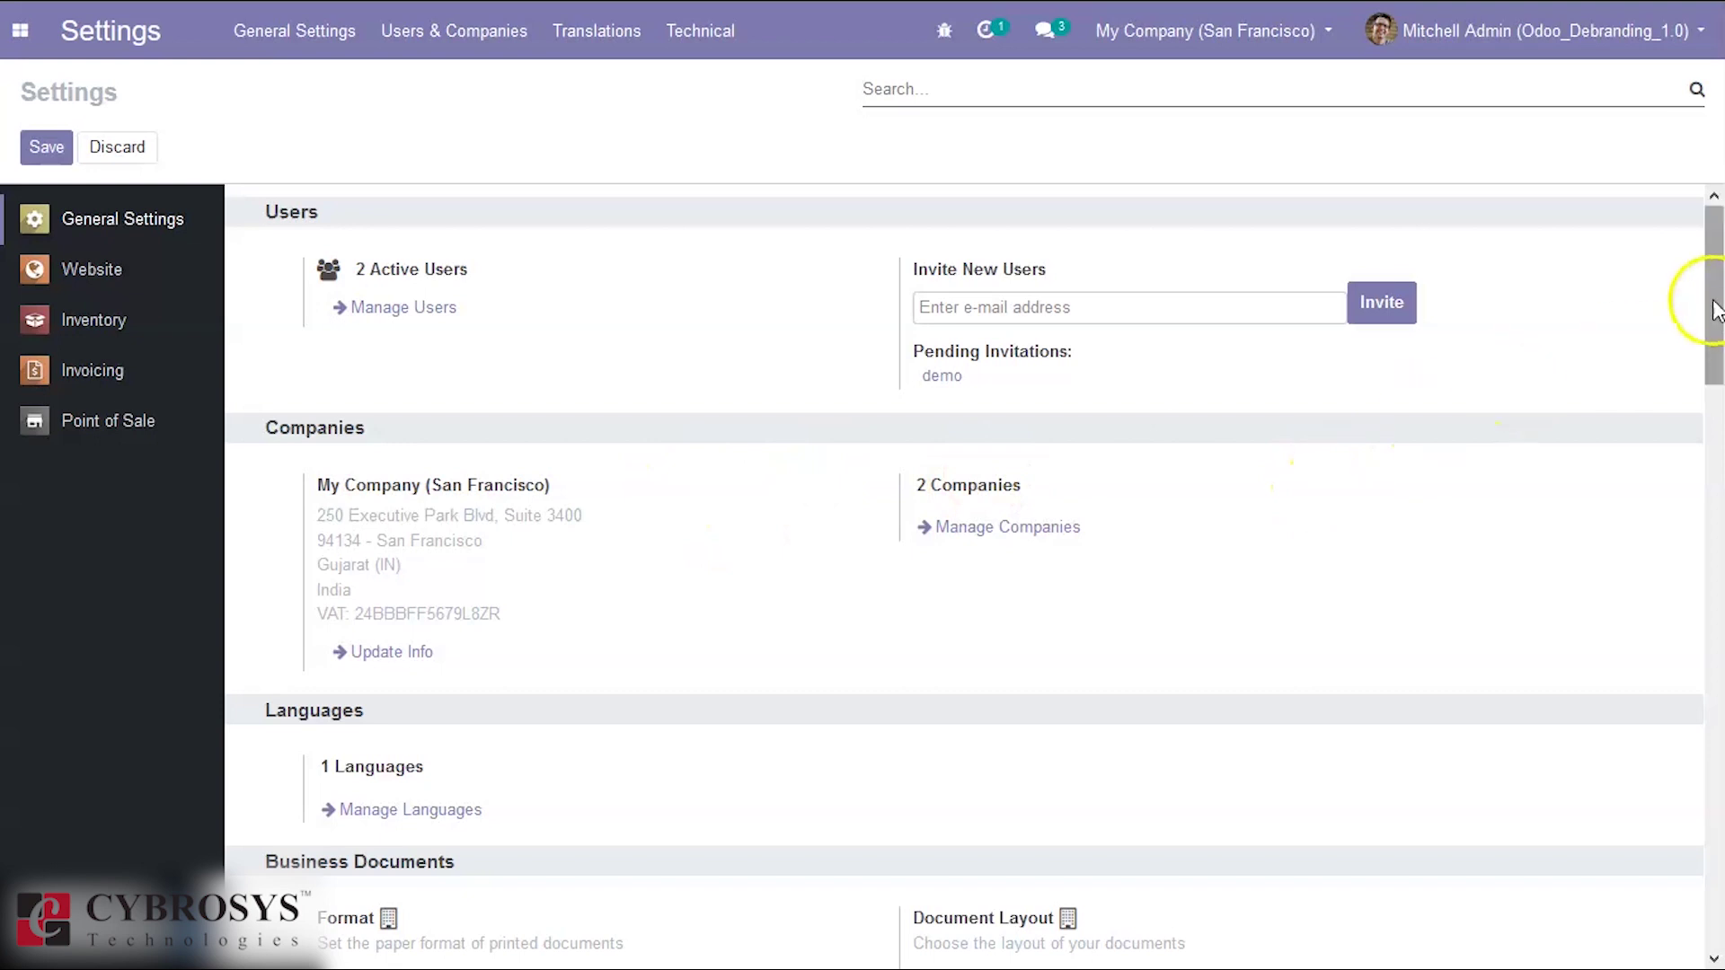
{"action": "left_click_drag", "start_coordinate": [1707, 290], "coordinate": [1682, 834]}
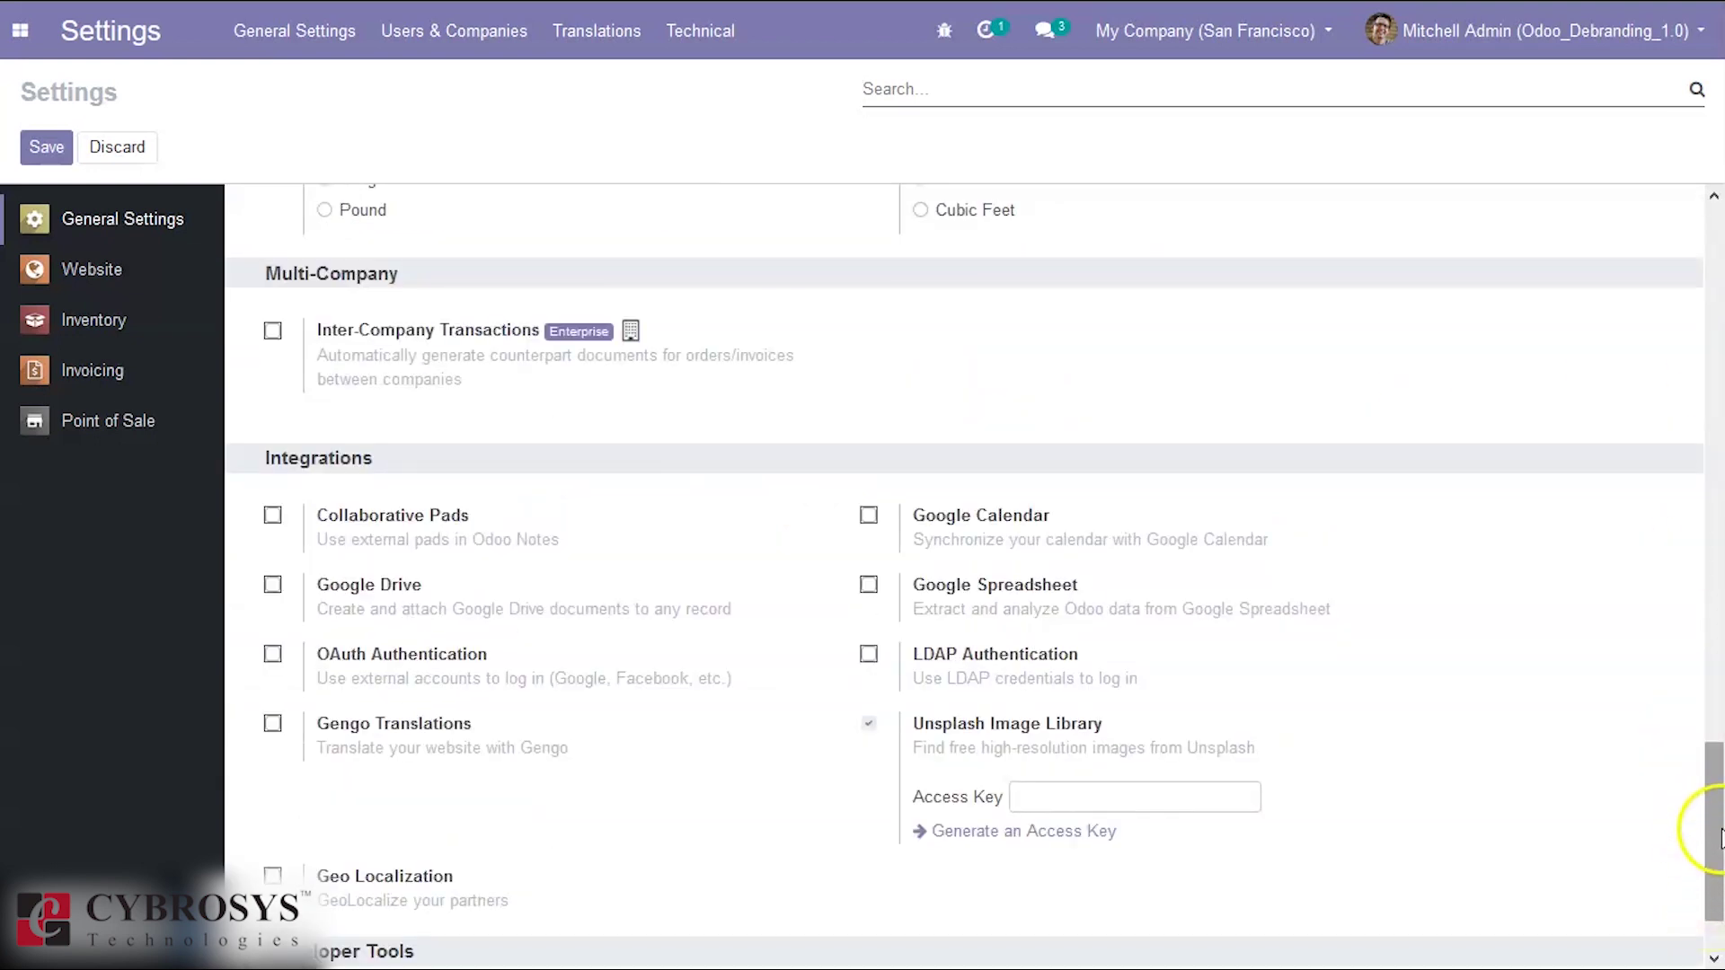
{"action": "left_click_drag", "start_coordinate": [1720, 836], "coordinate": [1720, 864]}
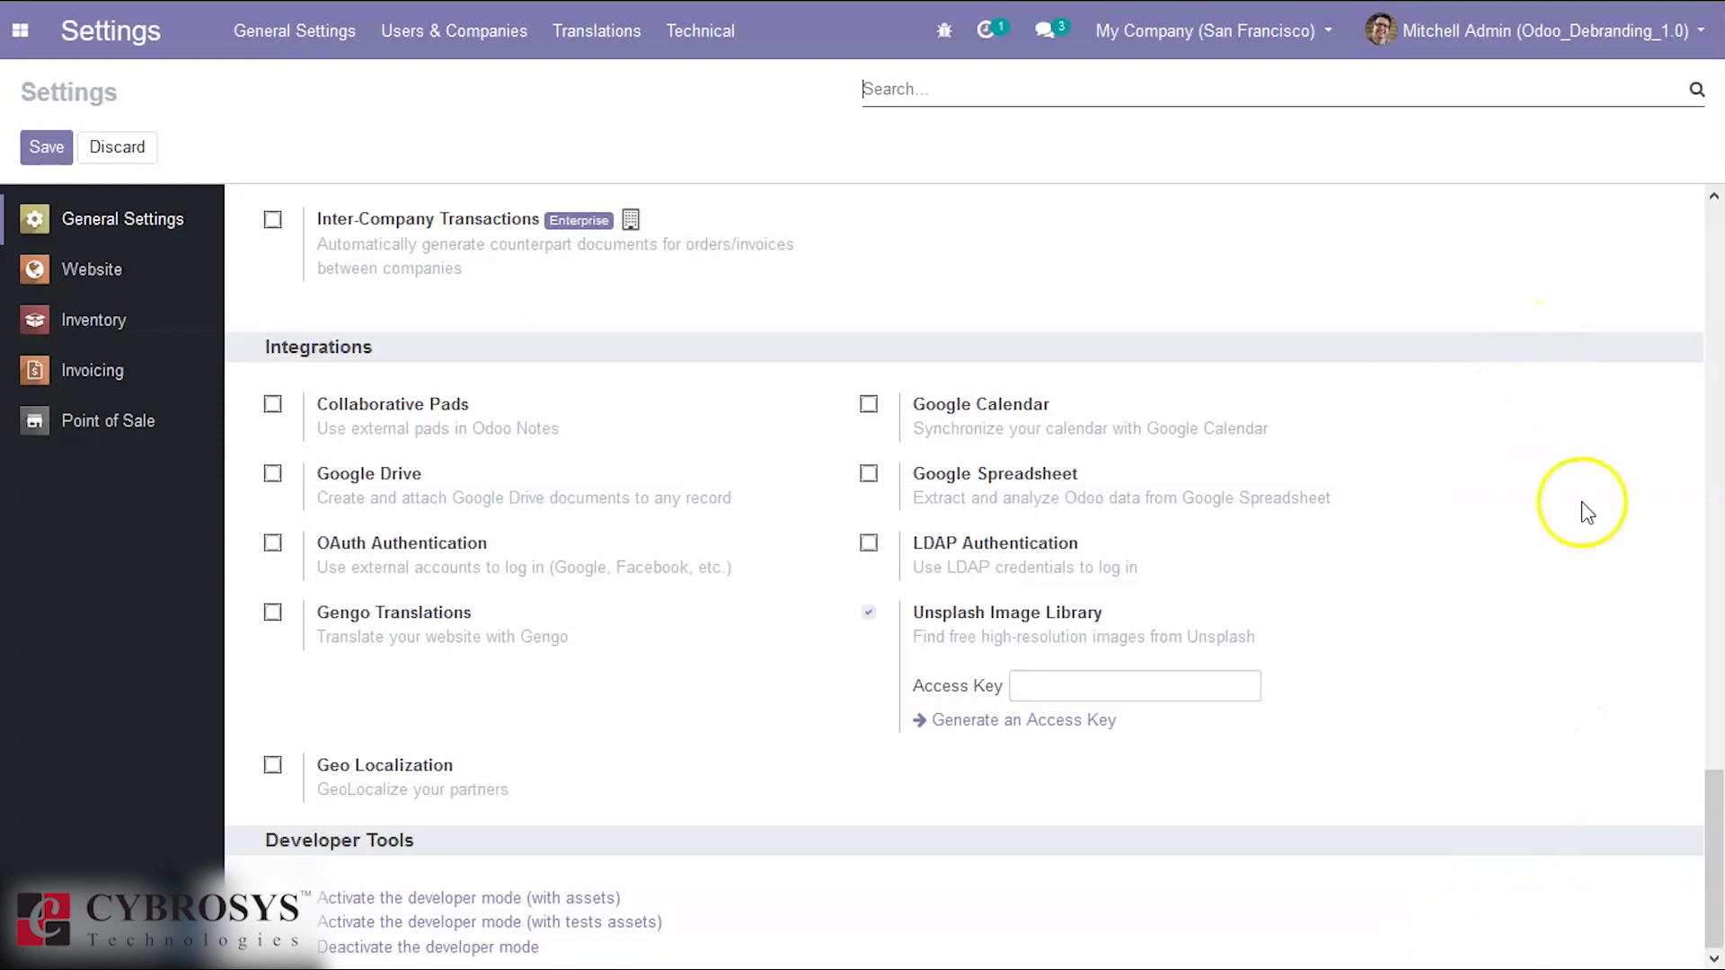
{"action": "left_click_drag", "start_coordinate": [1711, 855], "coordinate": [1694, 477]}
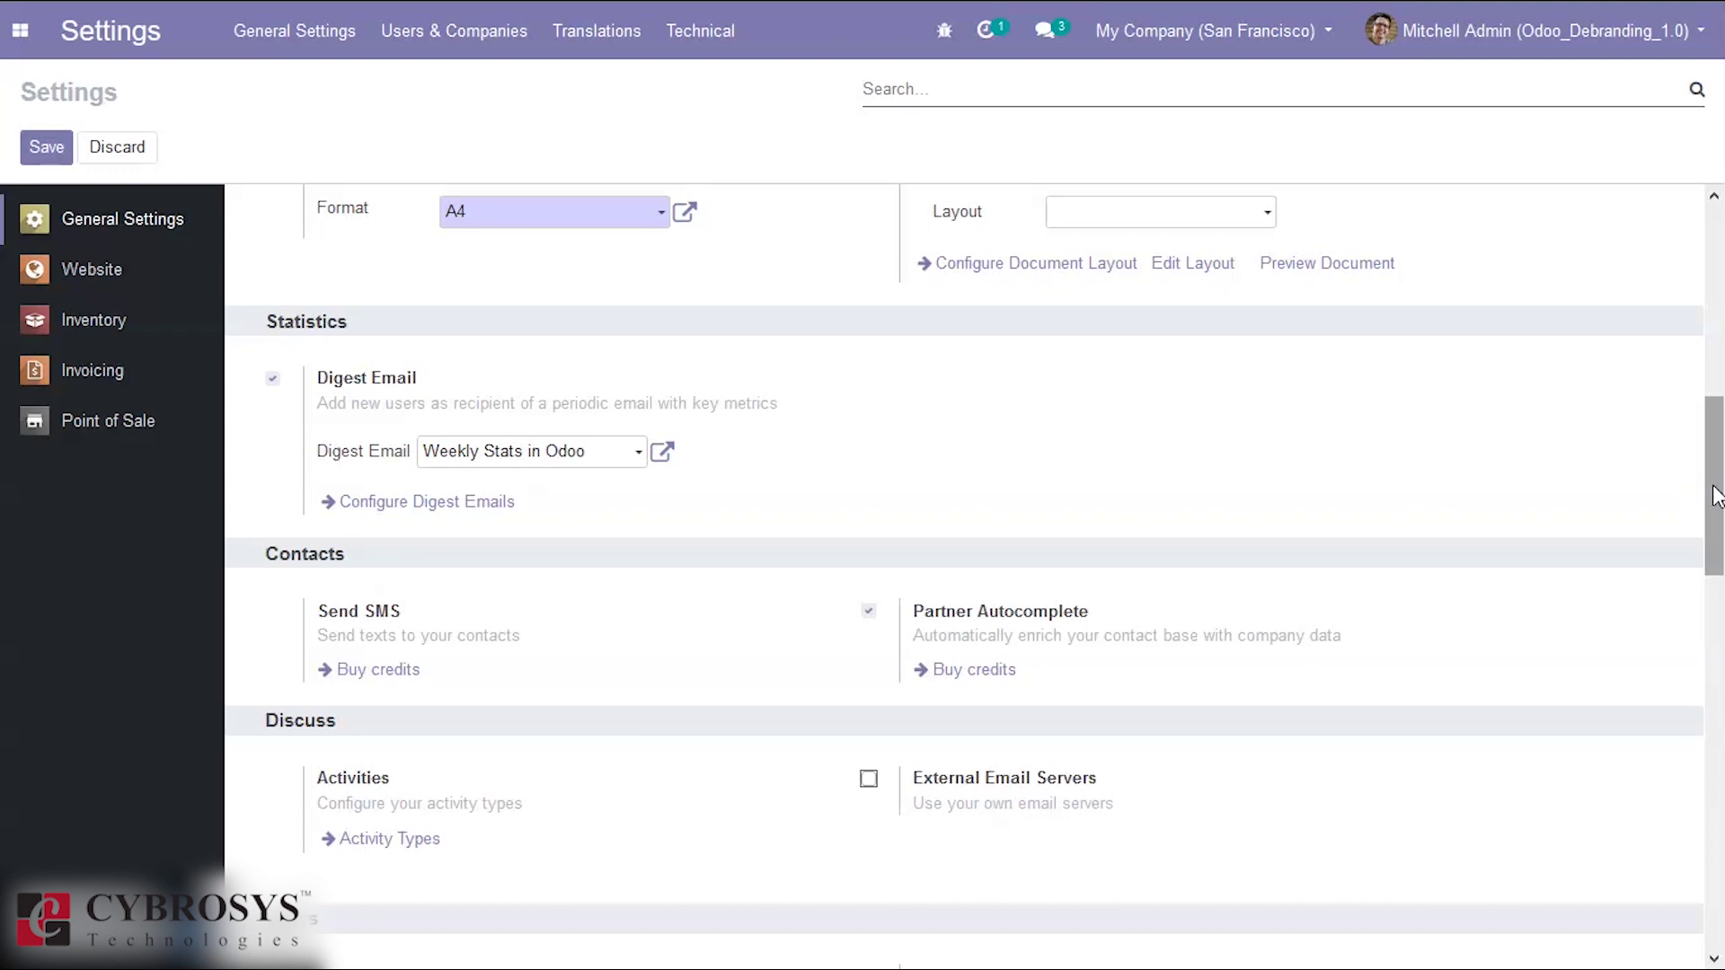
{"action": "left_click_drag", "start_coordinate": [1716, 508], "coordinate": [1706, 320]}
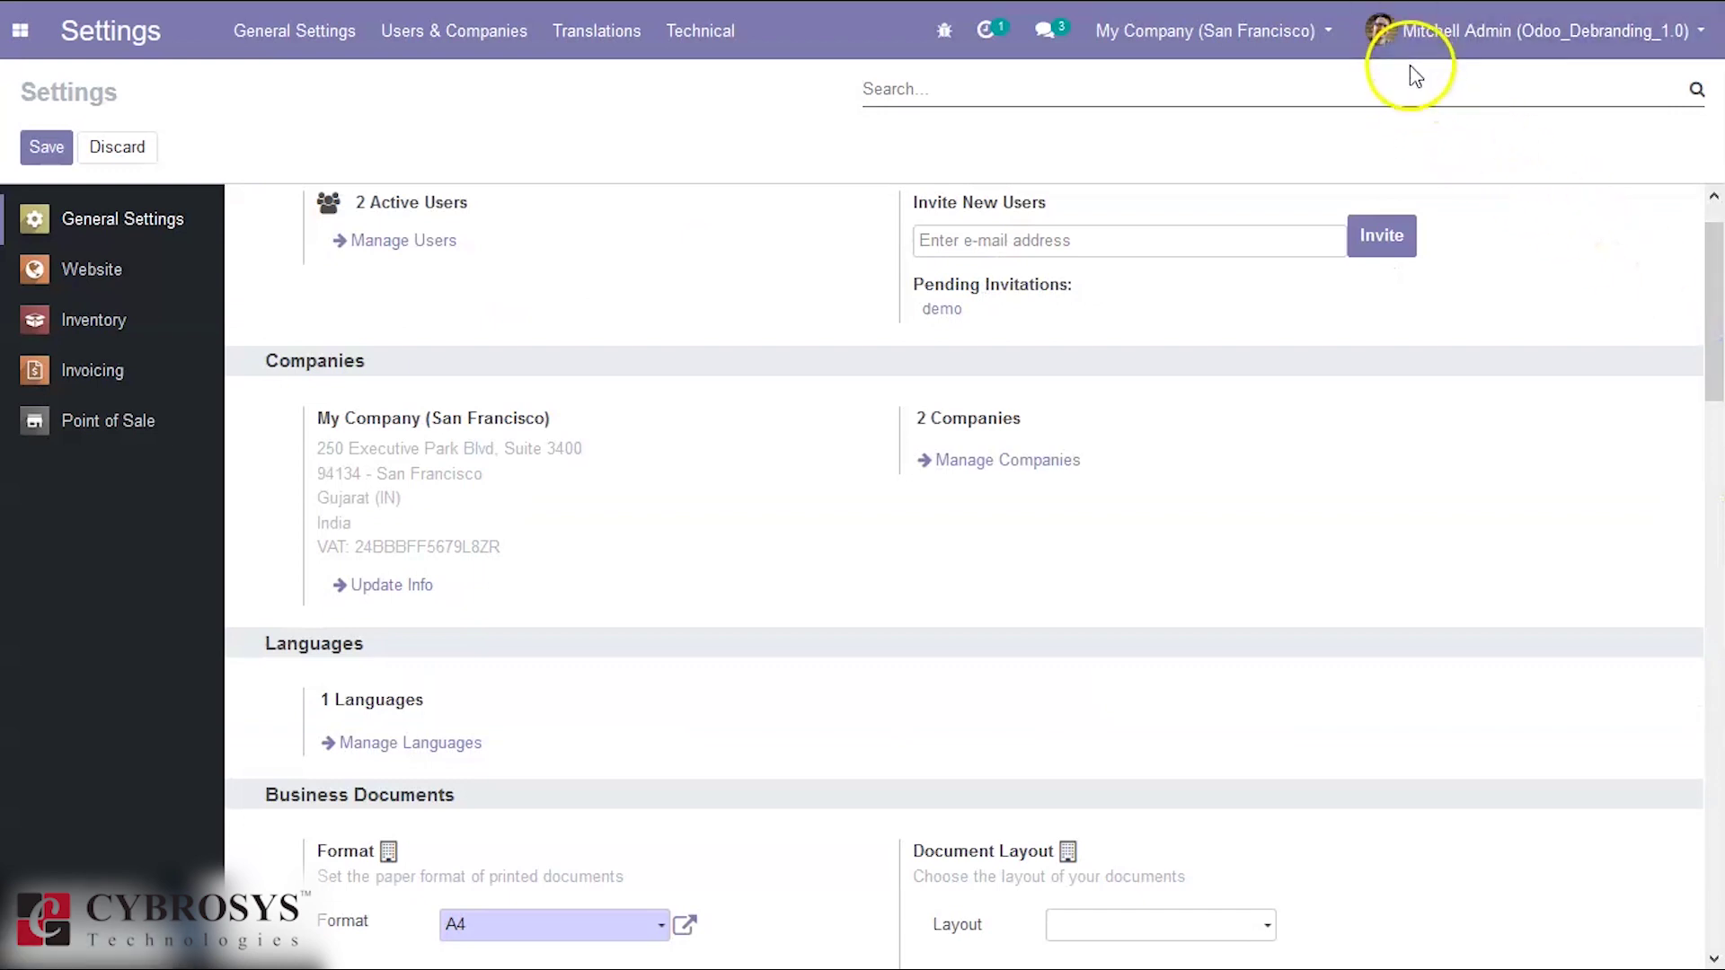
{"action": "left_click", "coordinate": [1433, 47]}
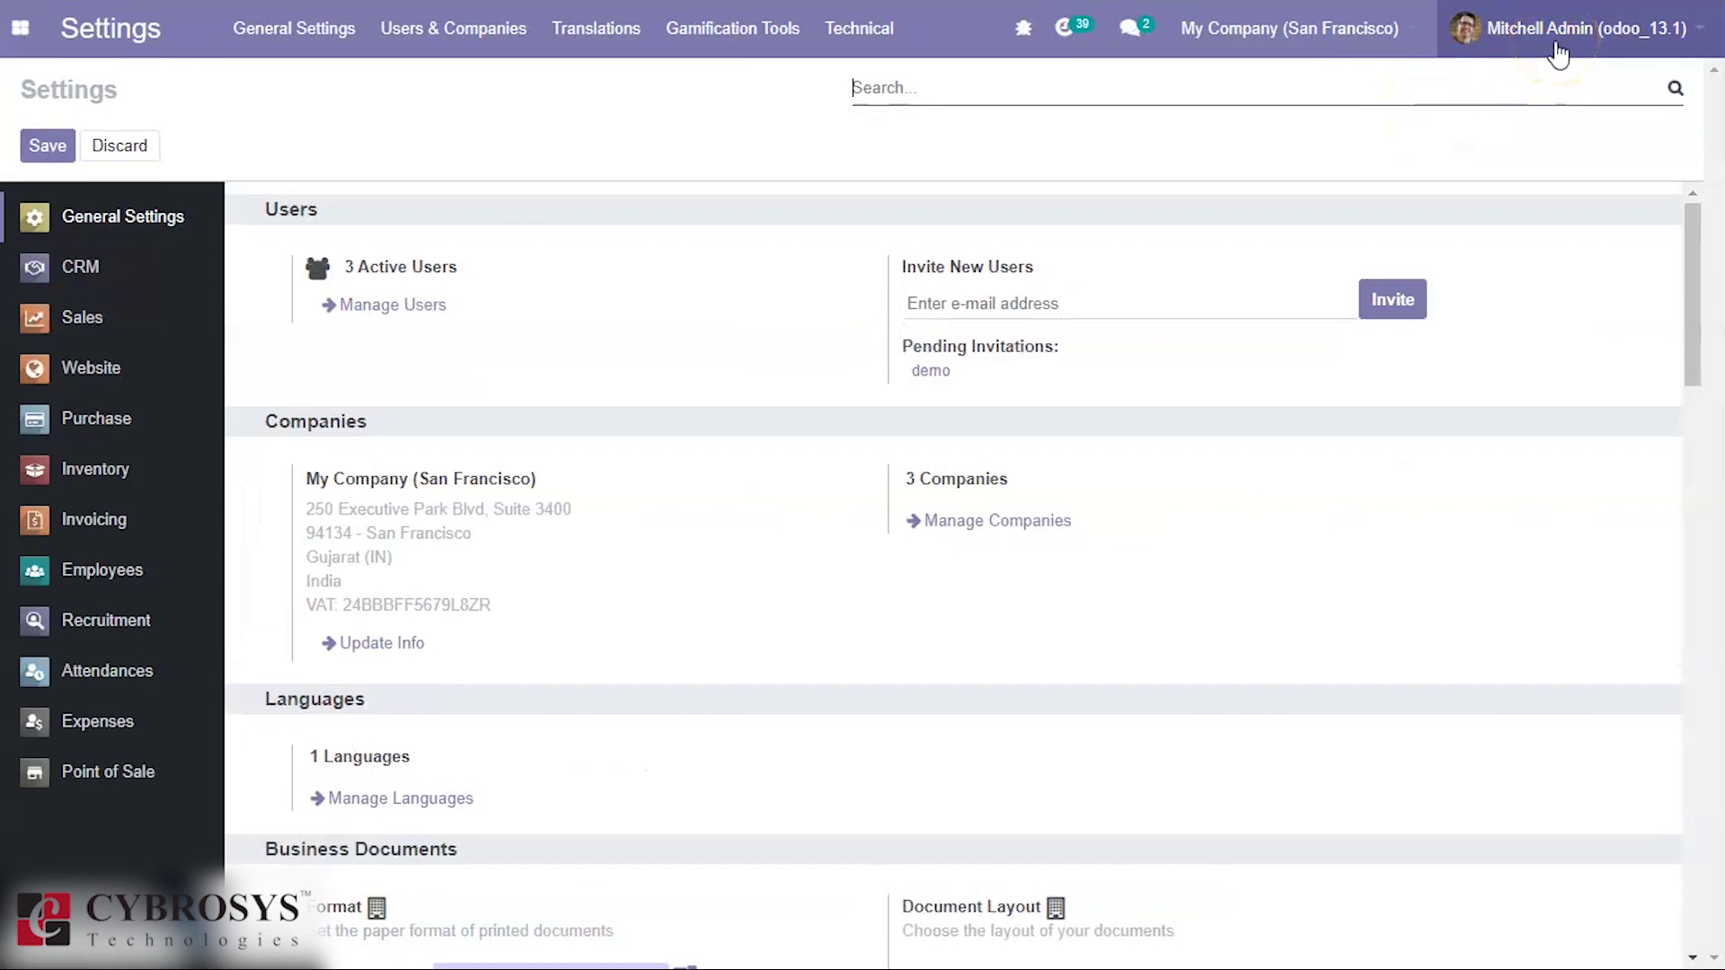
{"action": "left_click", "coordinate": [1559, 55]}
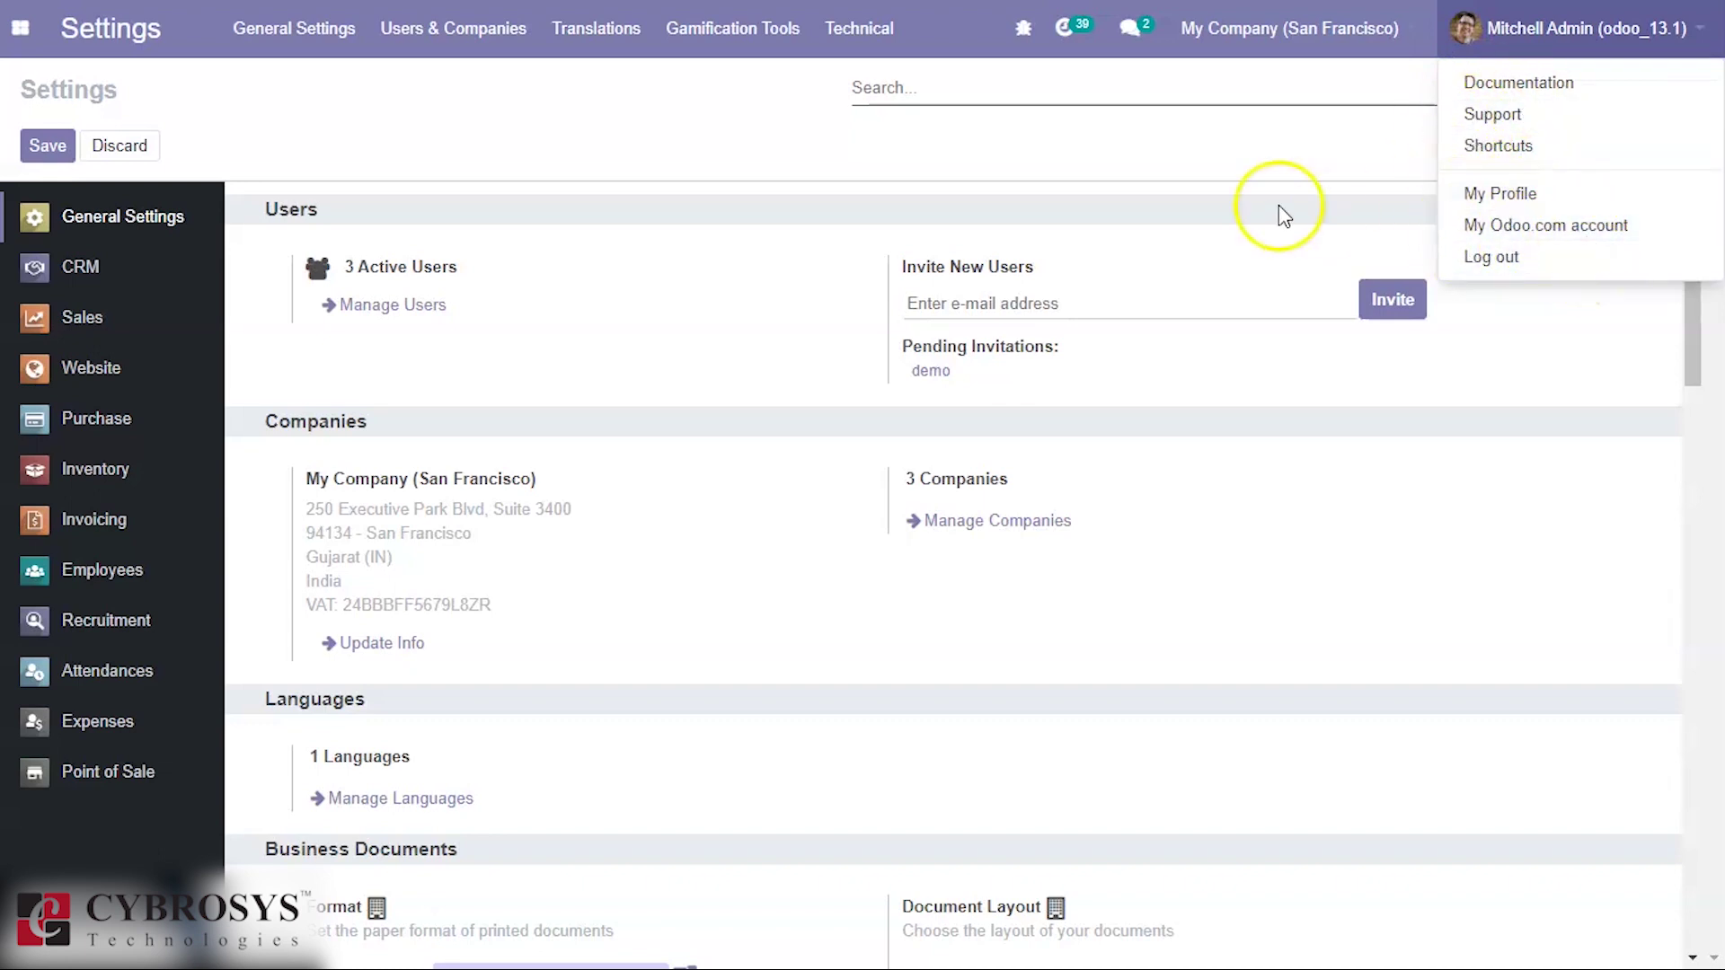
{"action": "left_click", "coordinate": [1332, 159]}
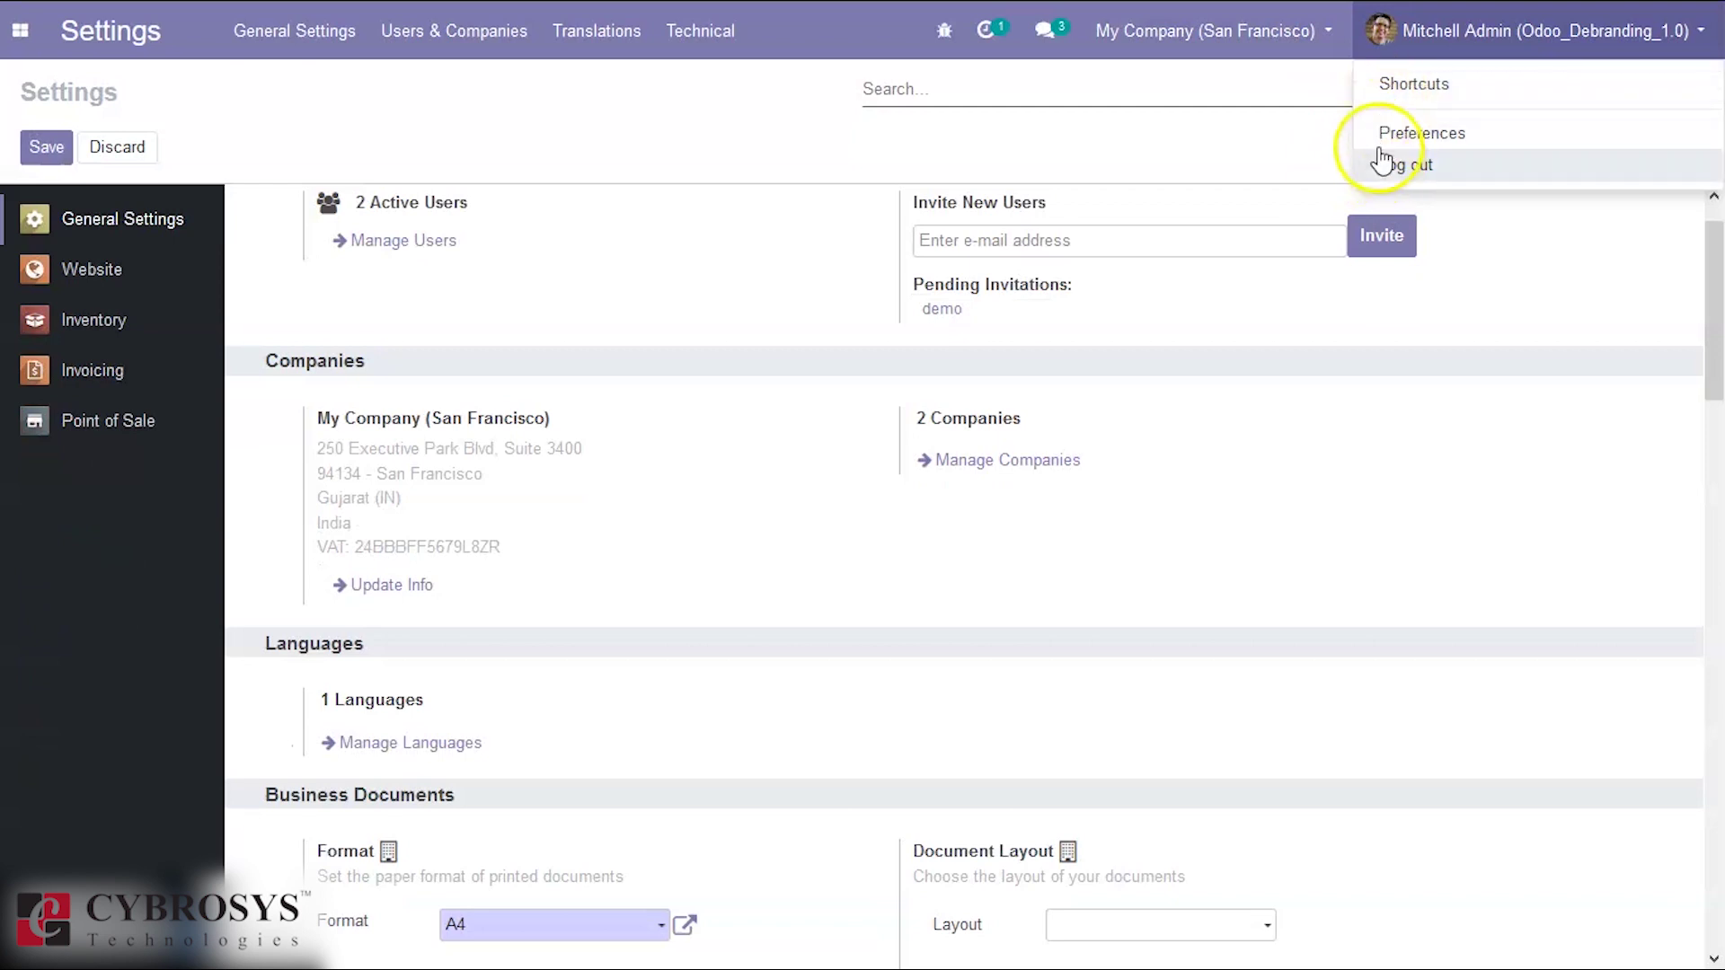
{"action": "left_click", "coordinate": [1230, 141]}
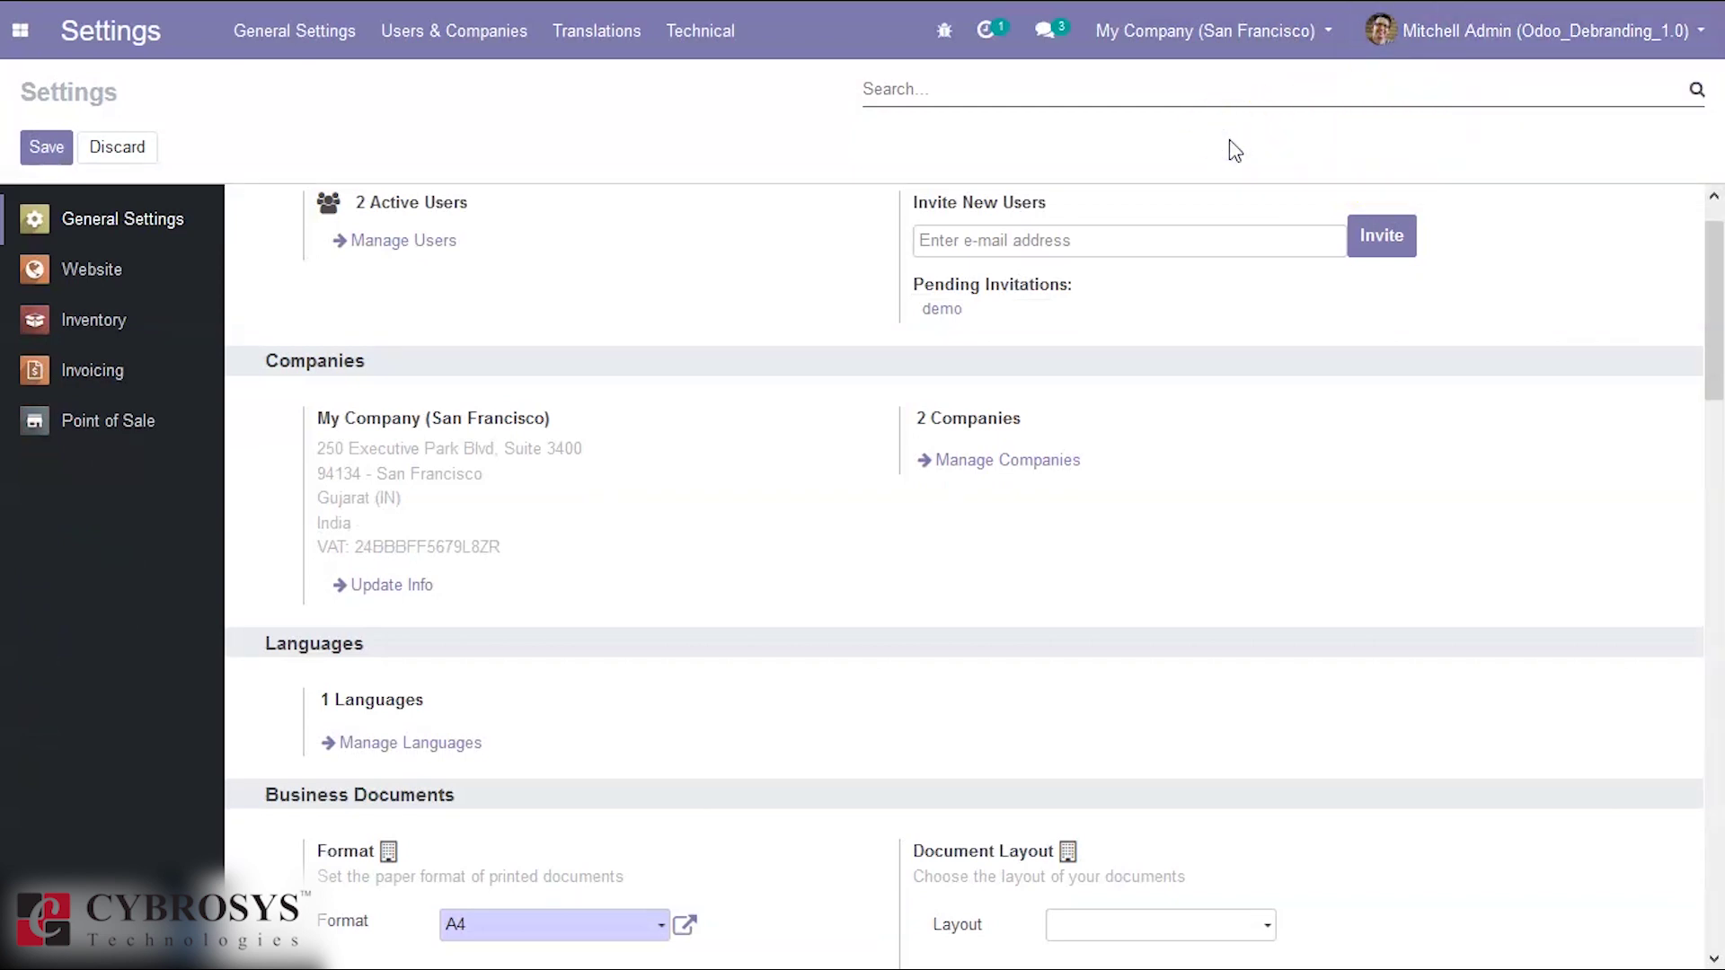
{"action": "left_click", "coordinate": [503, 38]}
Open the My Company (San Francisco) record in each database's Companies list.
{"action": "left_click", "coordinate": [474, 154]}
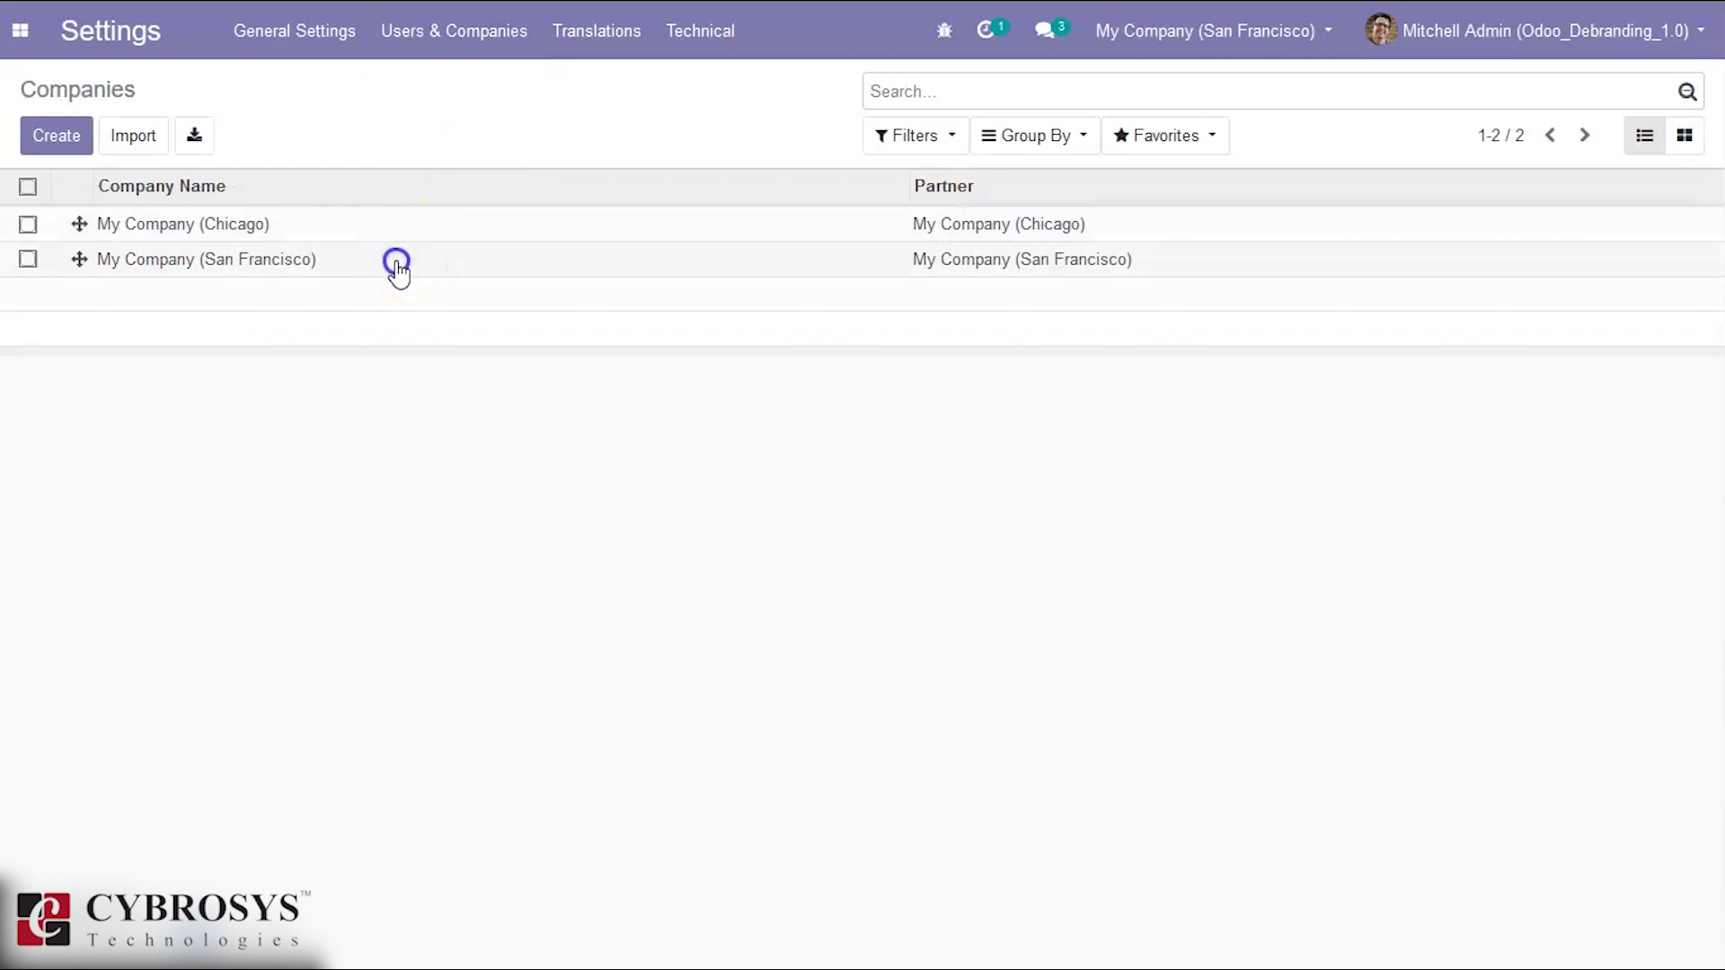
{"action": "left_click", "coordinate": [399, 273]}
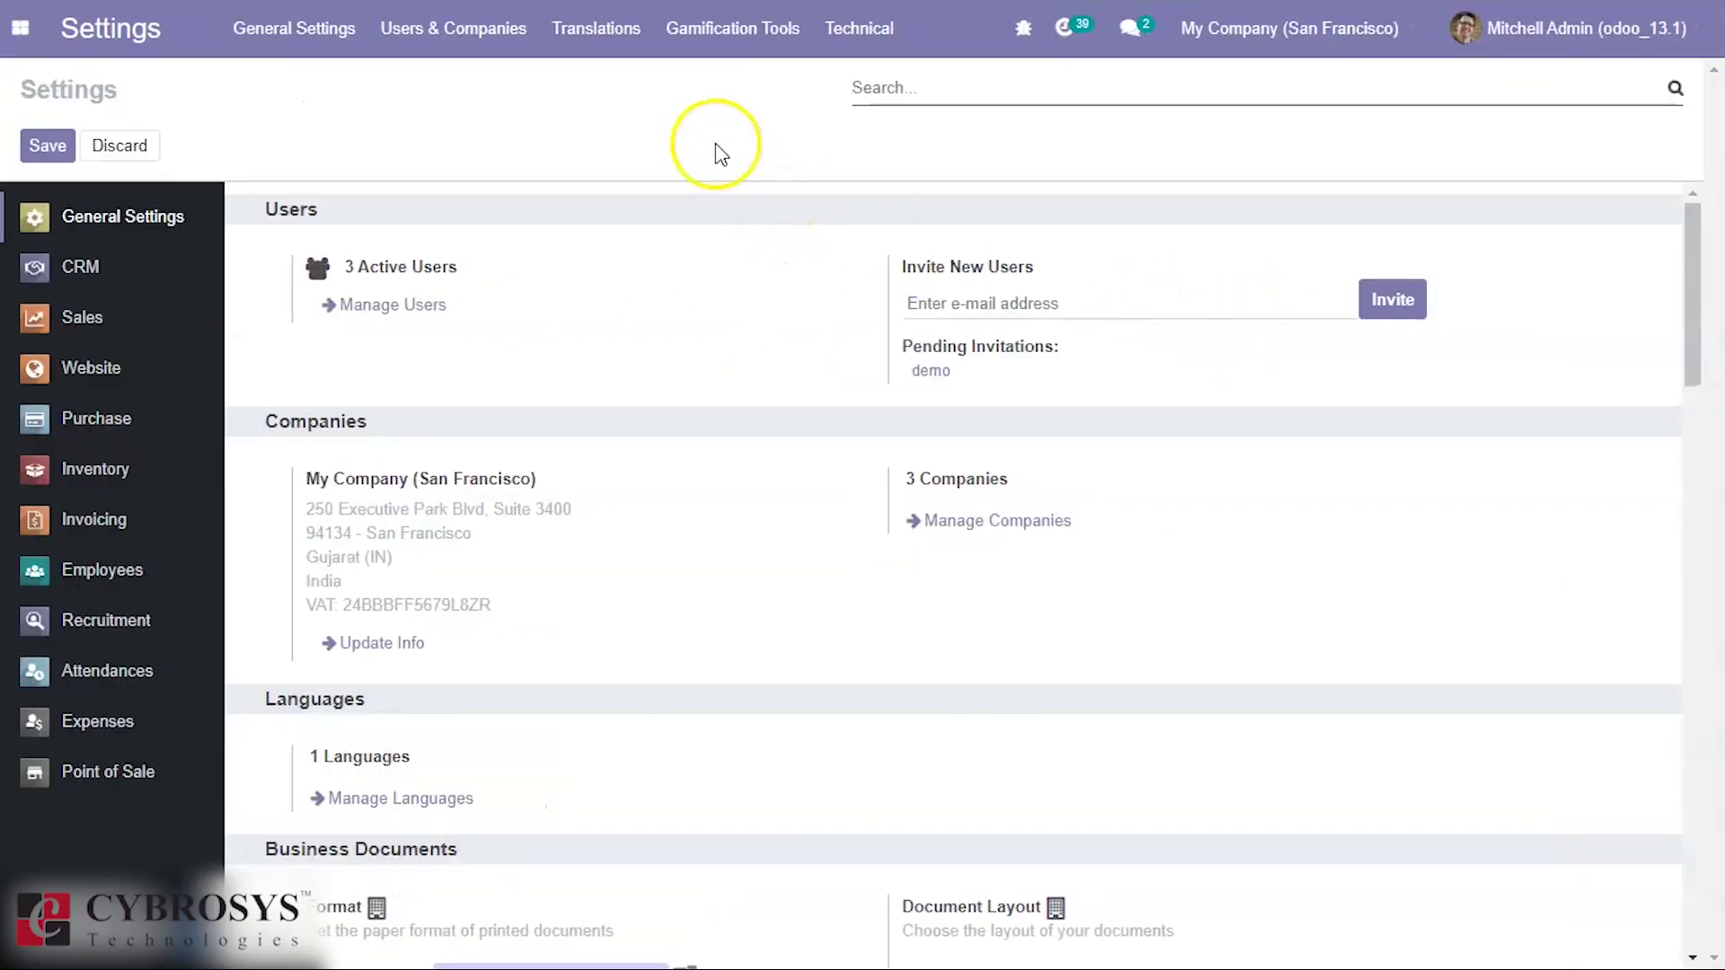
{"action": "left_click", "coordinate": [422, 29]}
{"action": "left_click", "coordinate": [424, 148]}
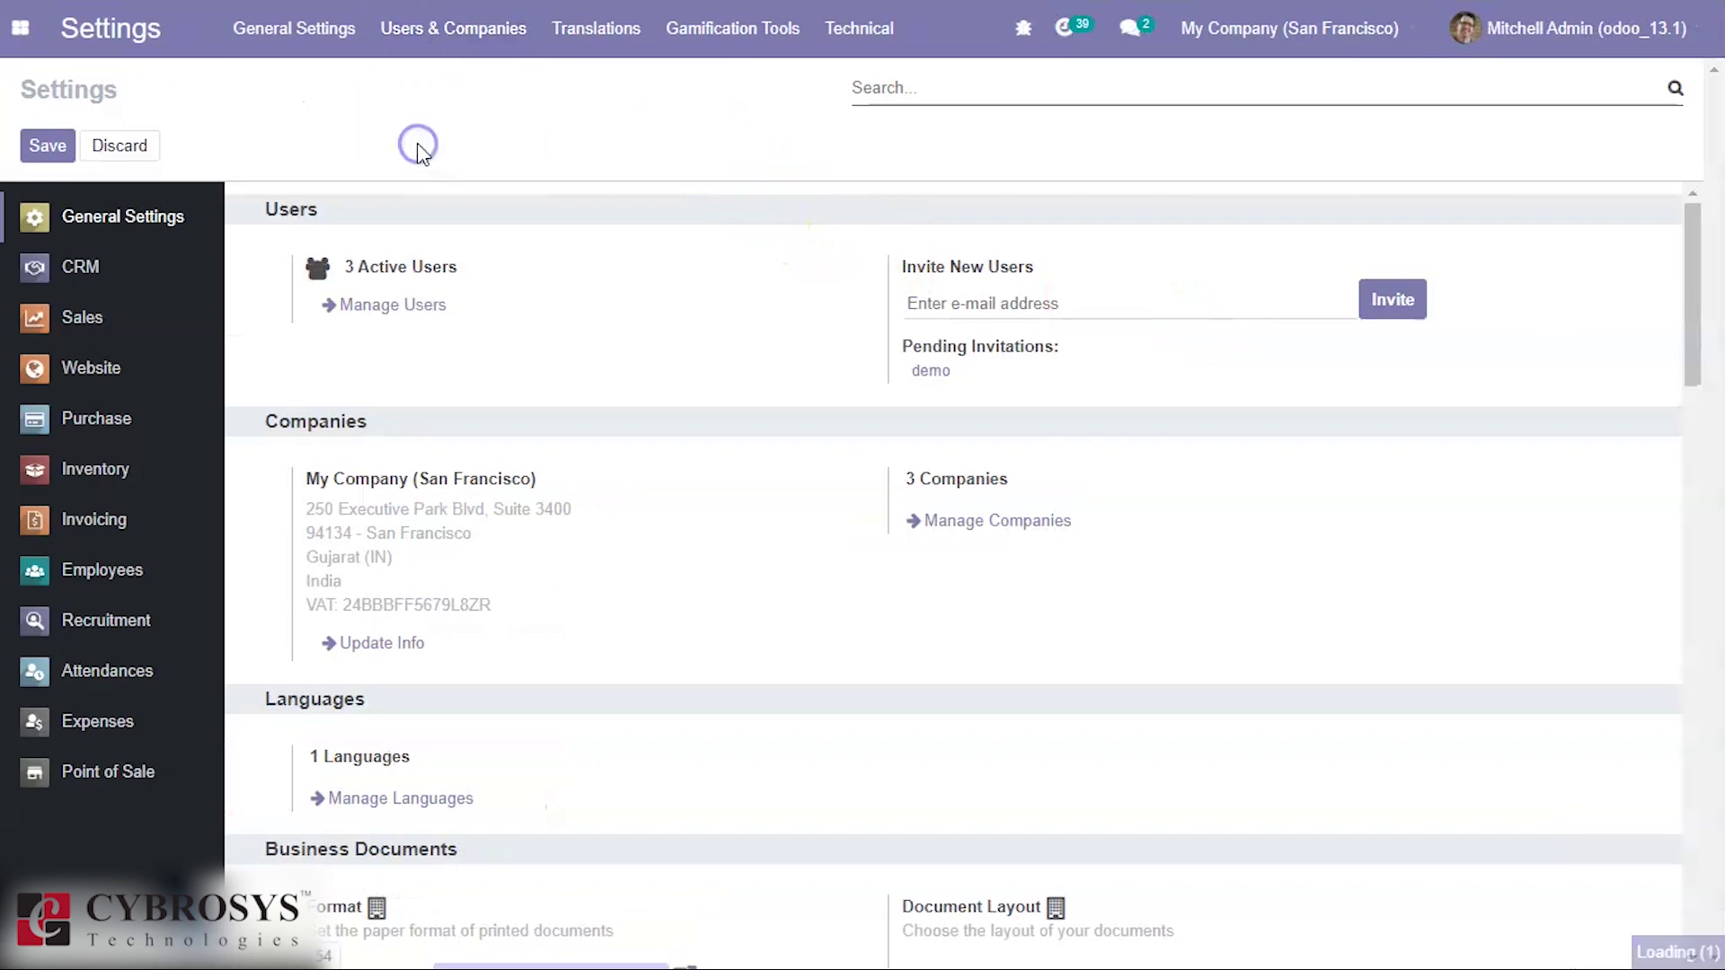
{"action": "left_click", "coordinate": [289, 289]}
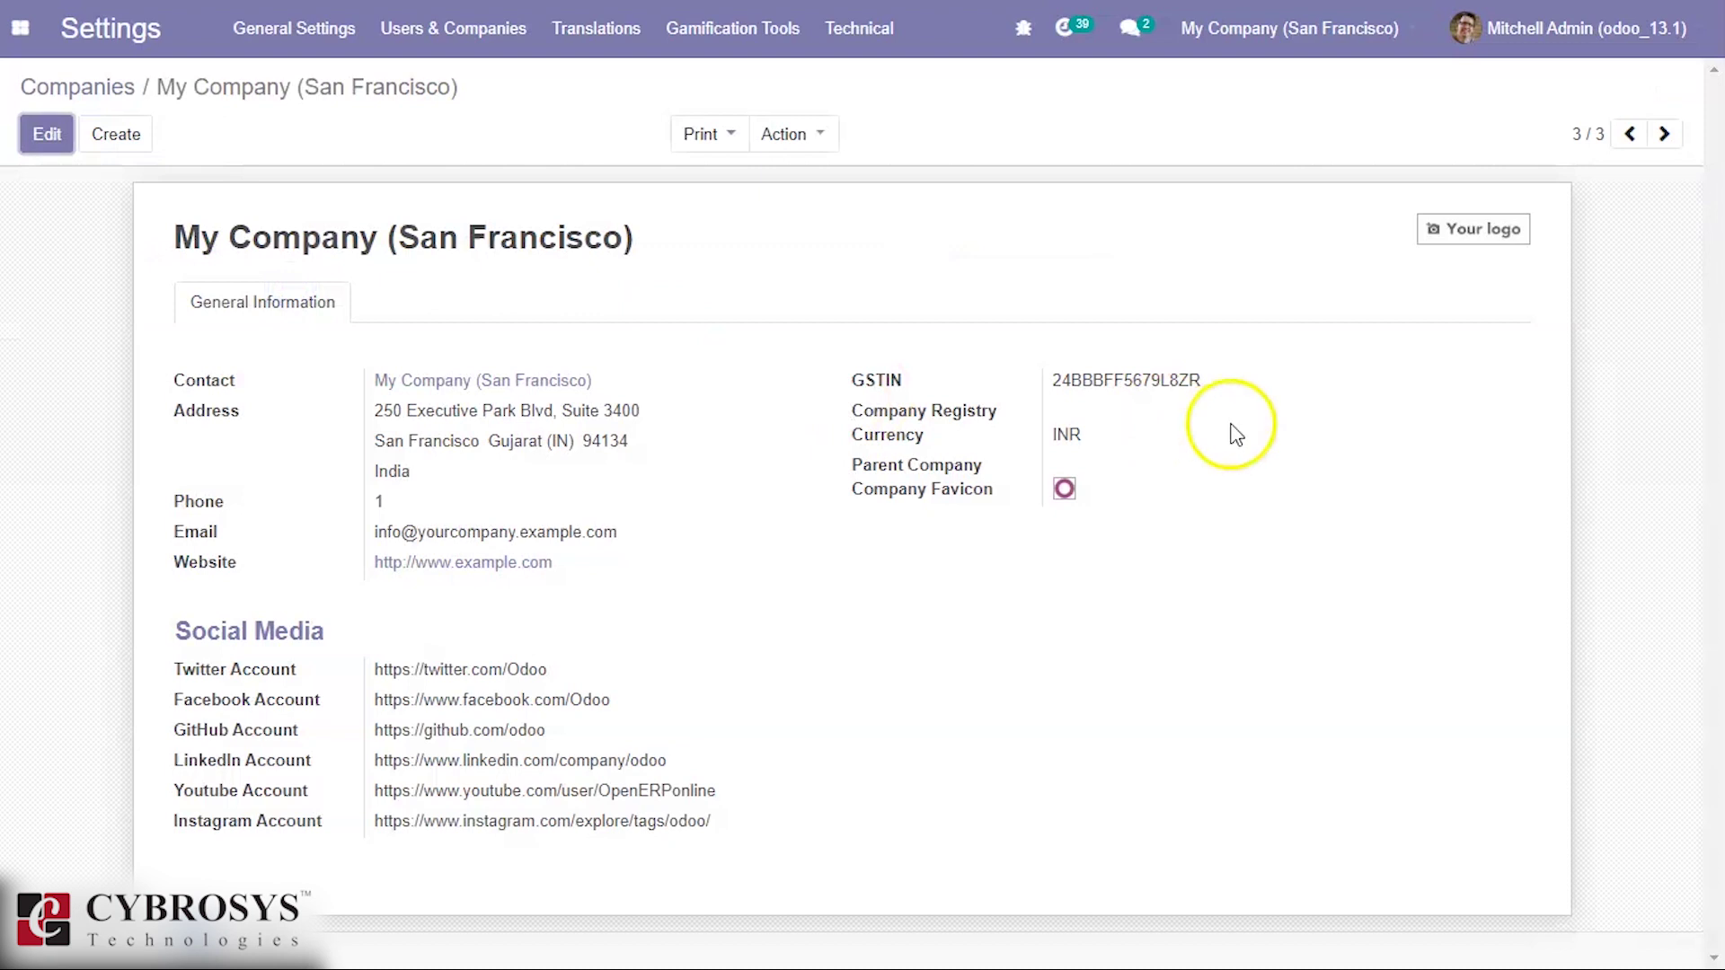
Go to the Point of Sale app's dashboard in the debranded database.
{"action": "left_click", "coordinate": [19, 28]}
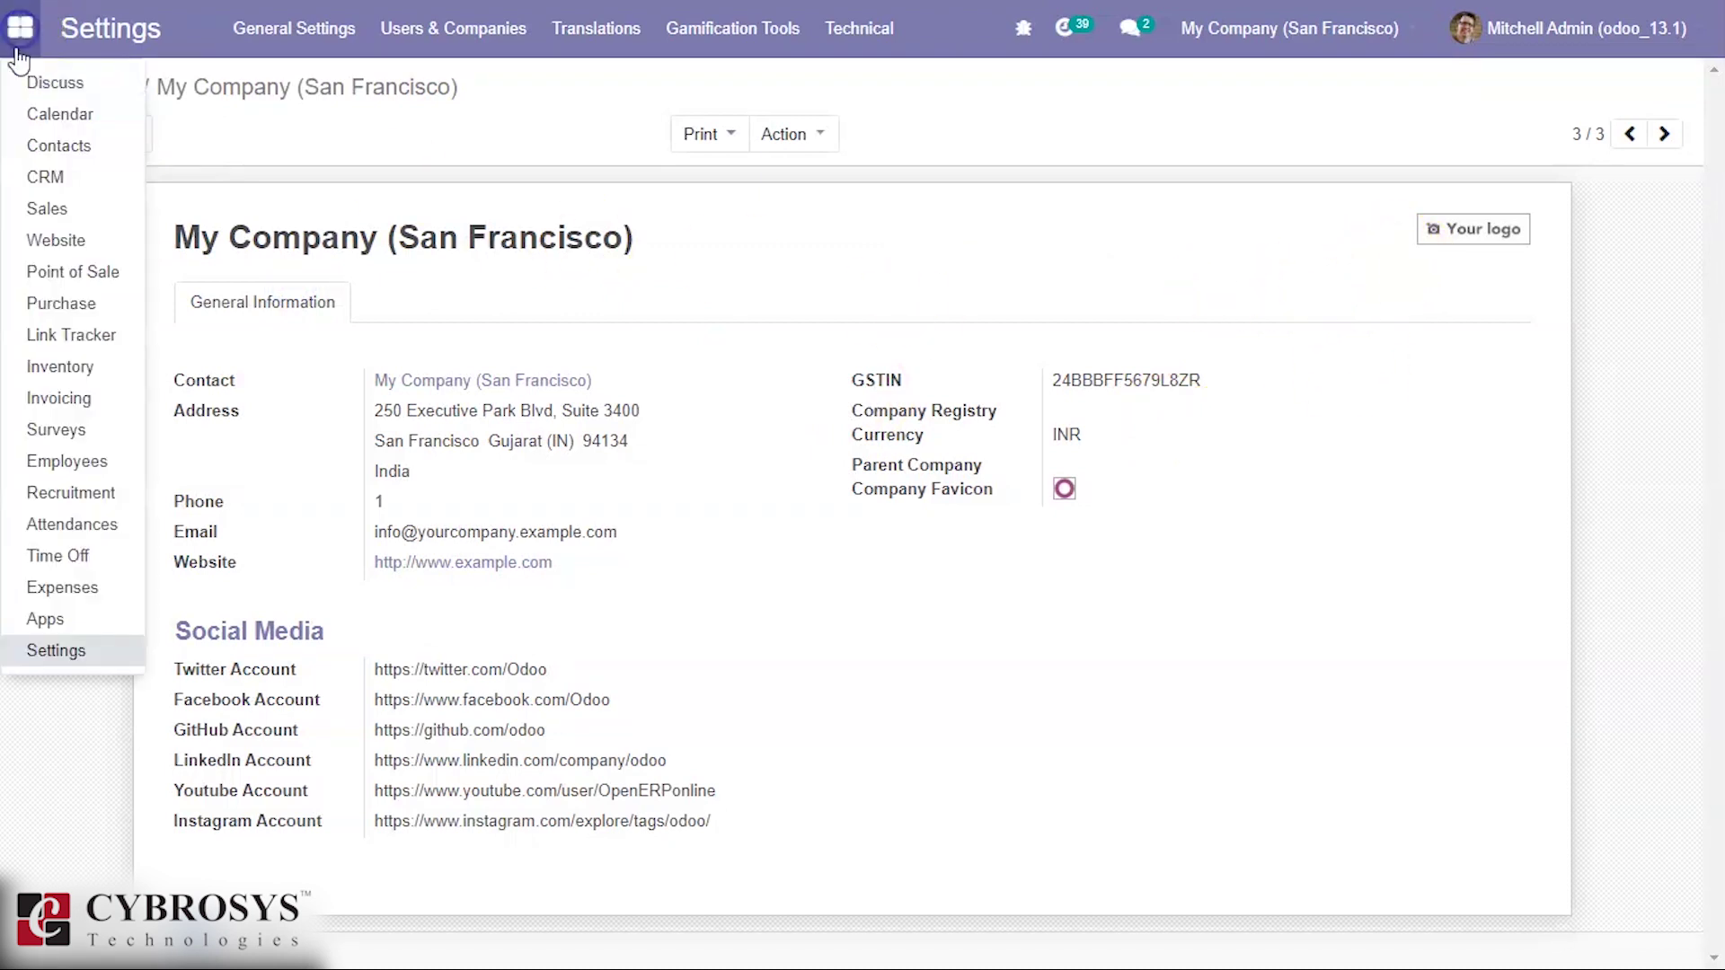
{"action": "left_click", "coordinate": [41, 279]}
{"action": "left_click", "coordinate": [173, 290]}
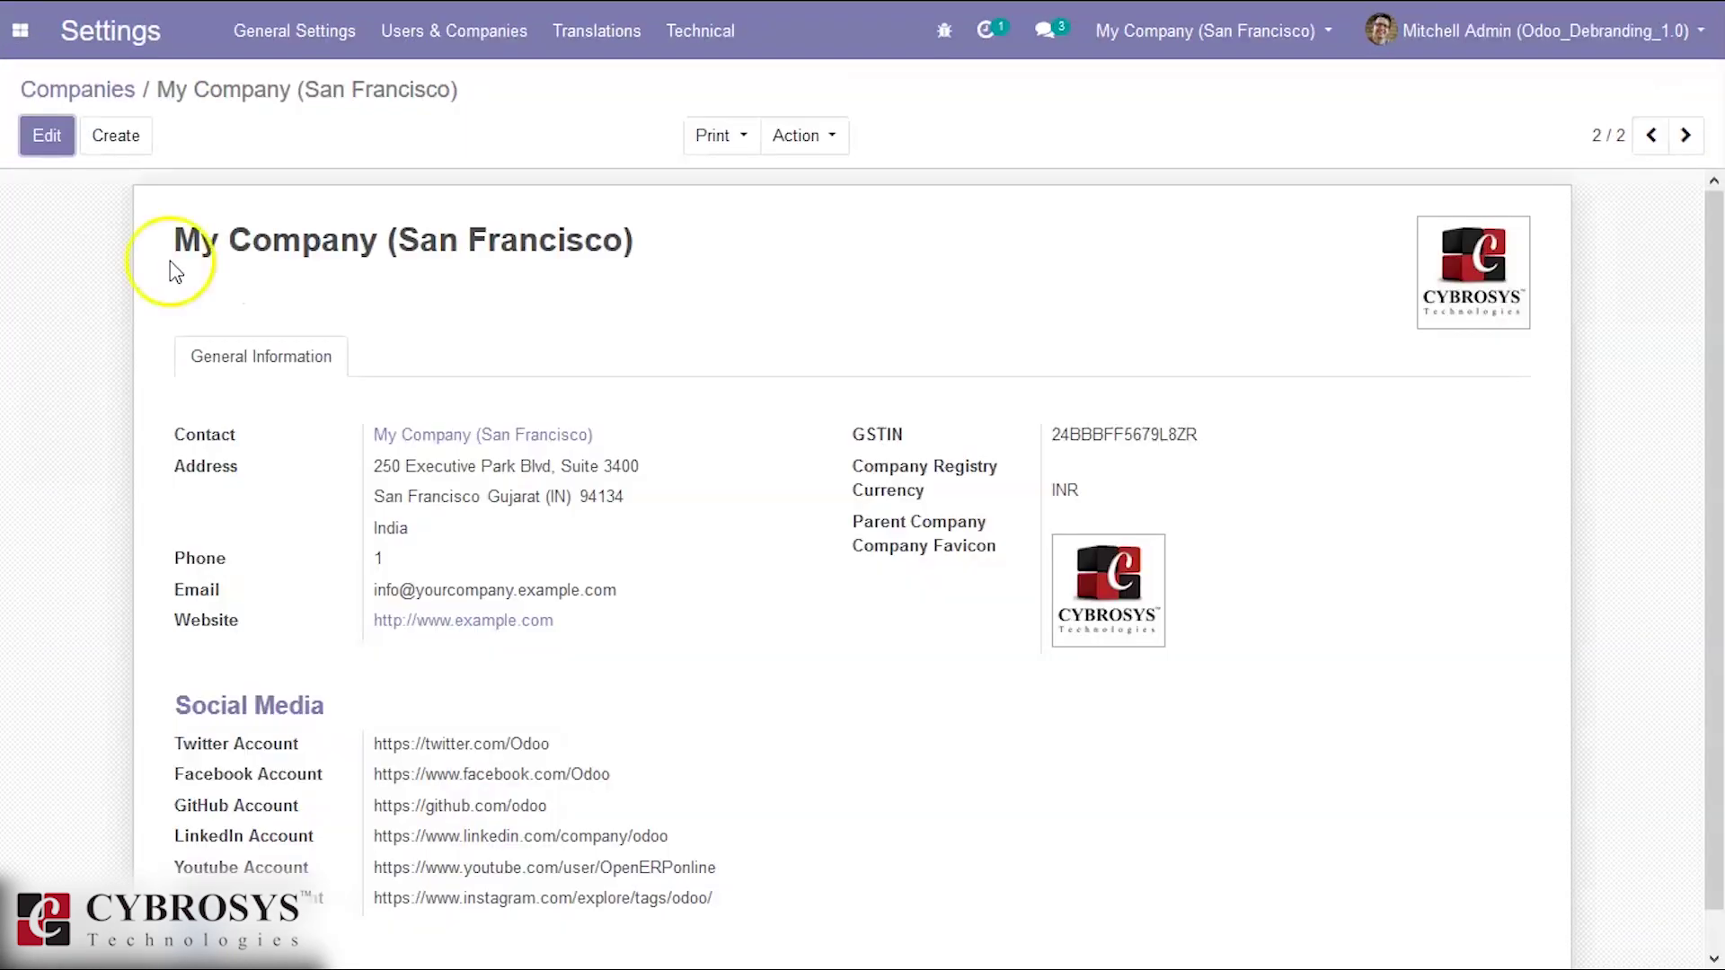
{"action": "left_click", "coordinate": [32, 19]}
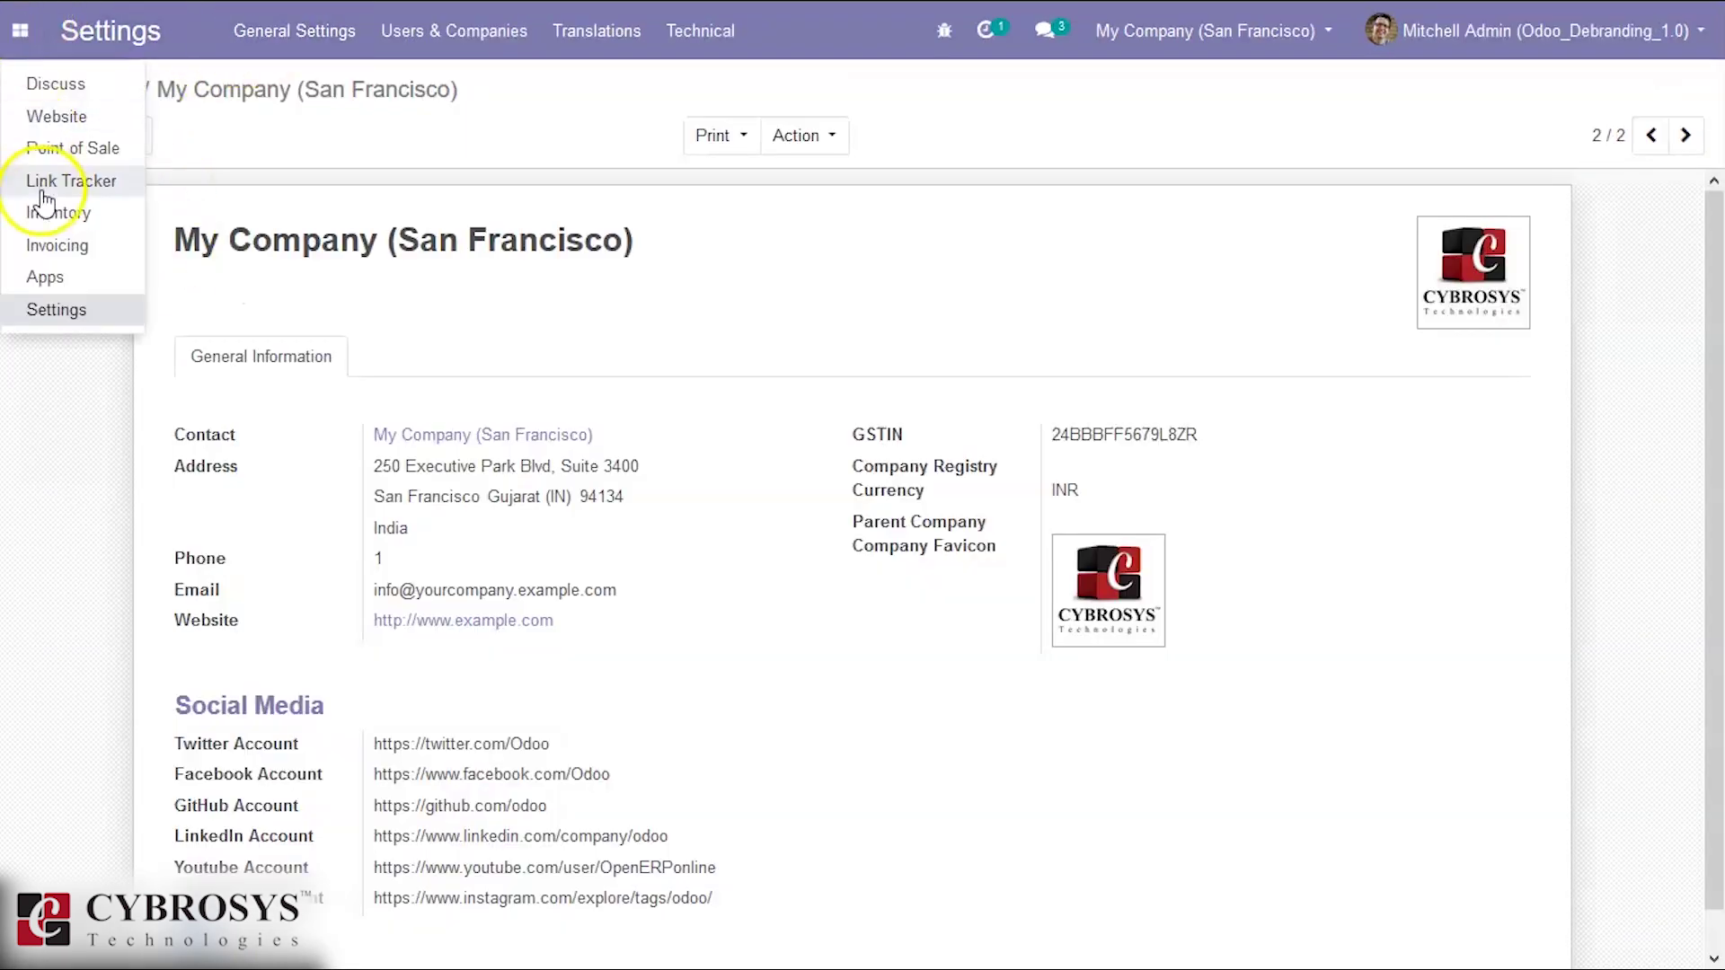
{"action": "left_click", "coordinate": [100, 157]}
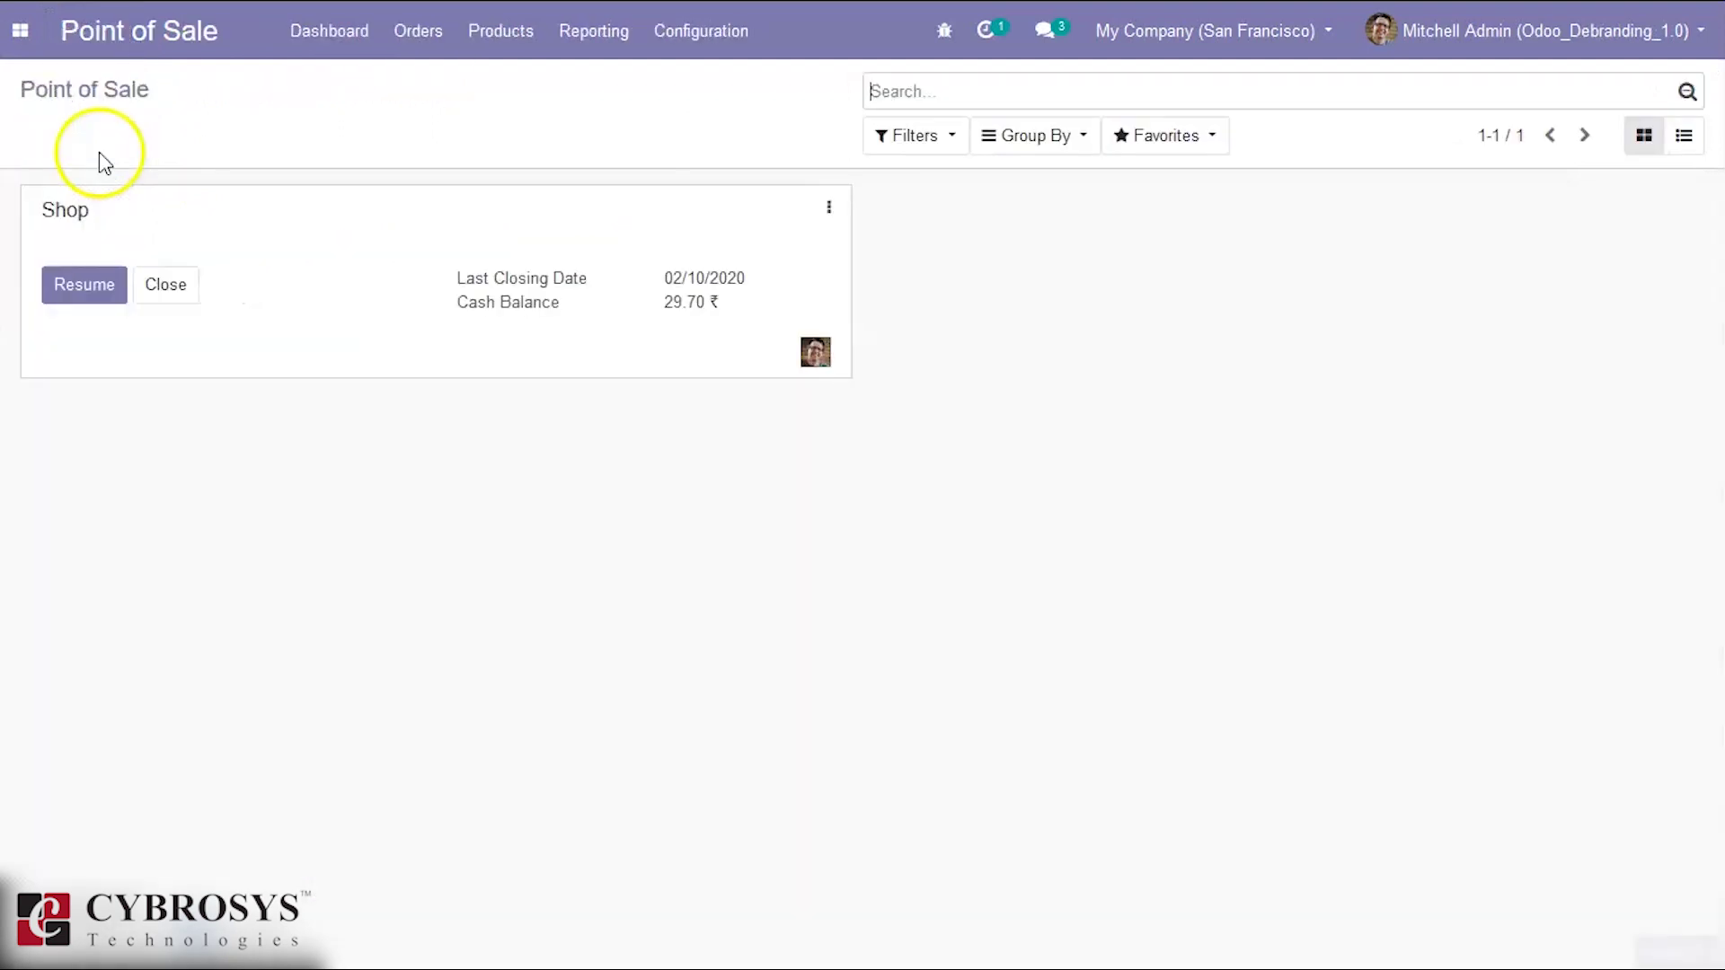
Resume the Shop POS session, then close and confirm it in both databases.
{"action": "left_click", "coordinate": [68, 289]}
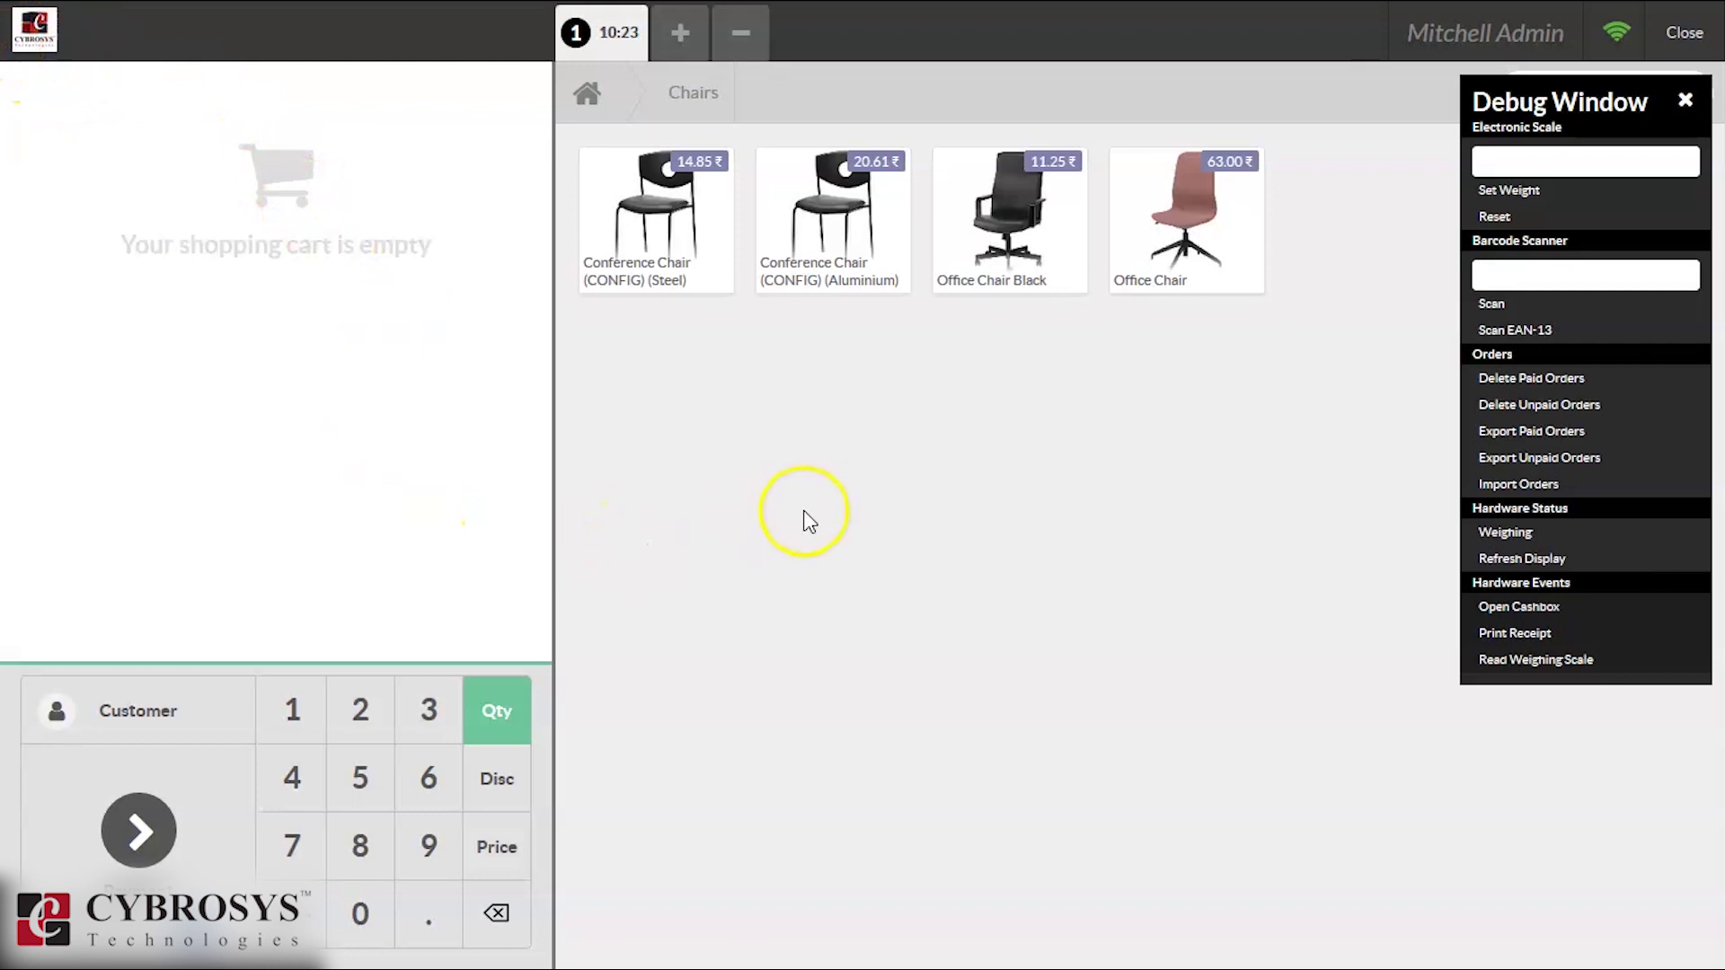
{"action": "left_click", "coordinate": [1694, 36]}
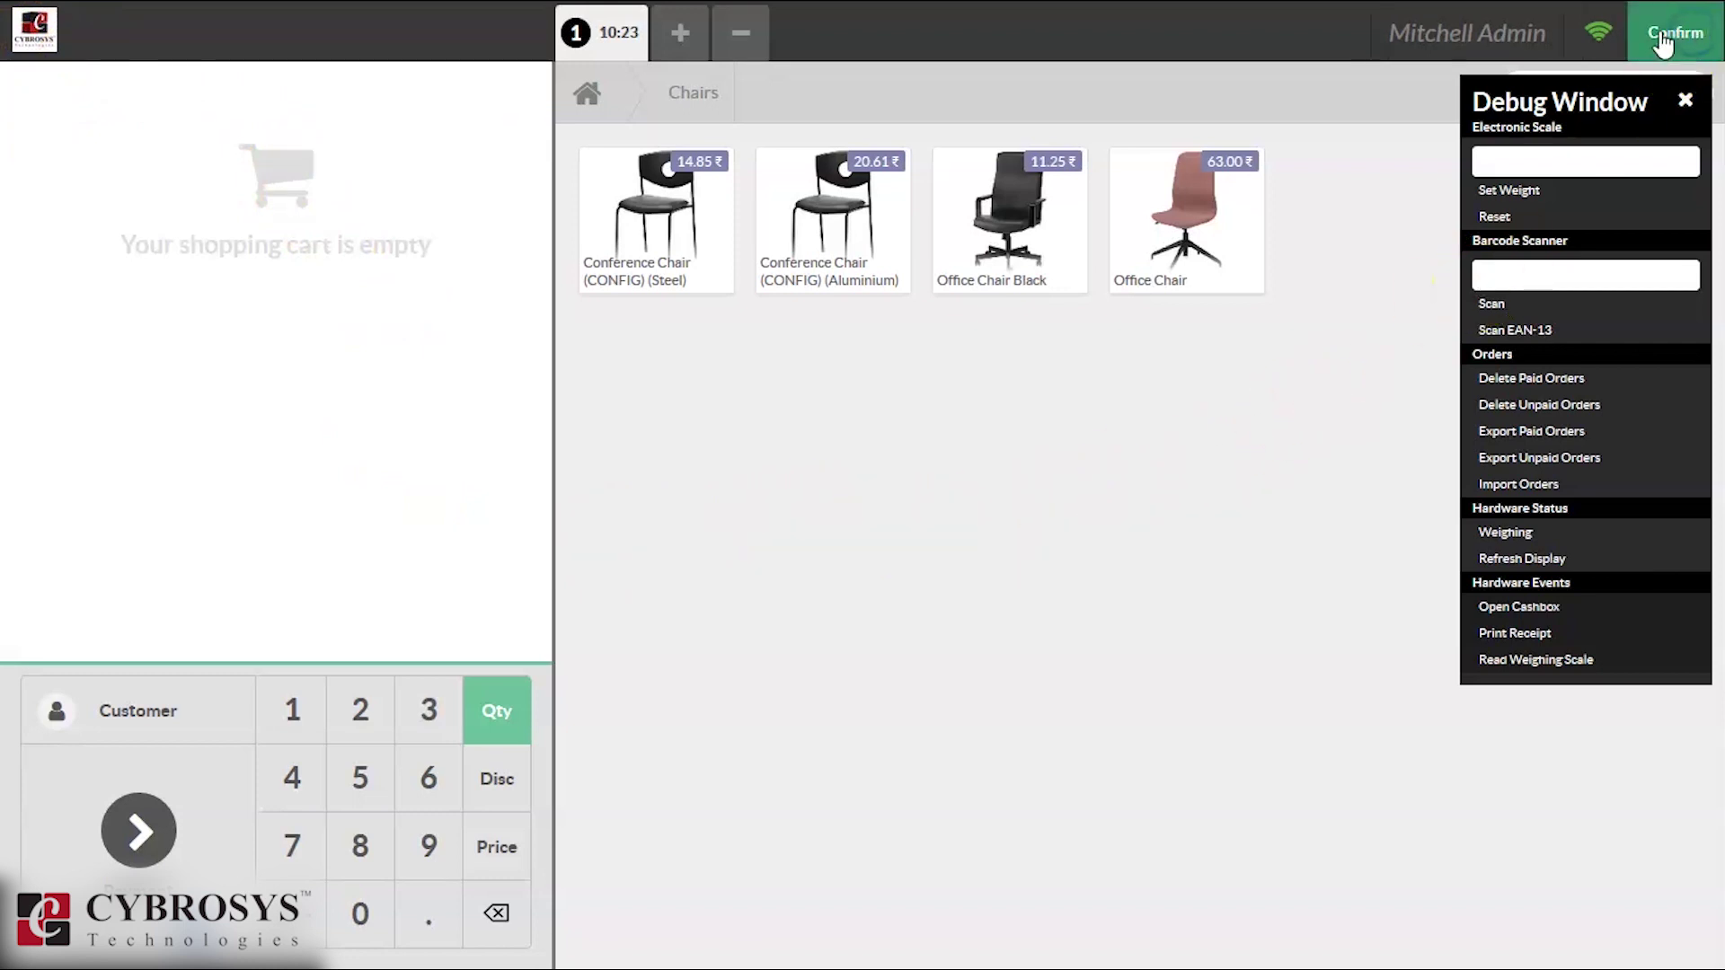
{"action": "left_click", "coordinate": [1669, 34]}
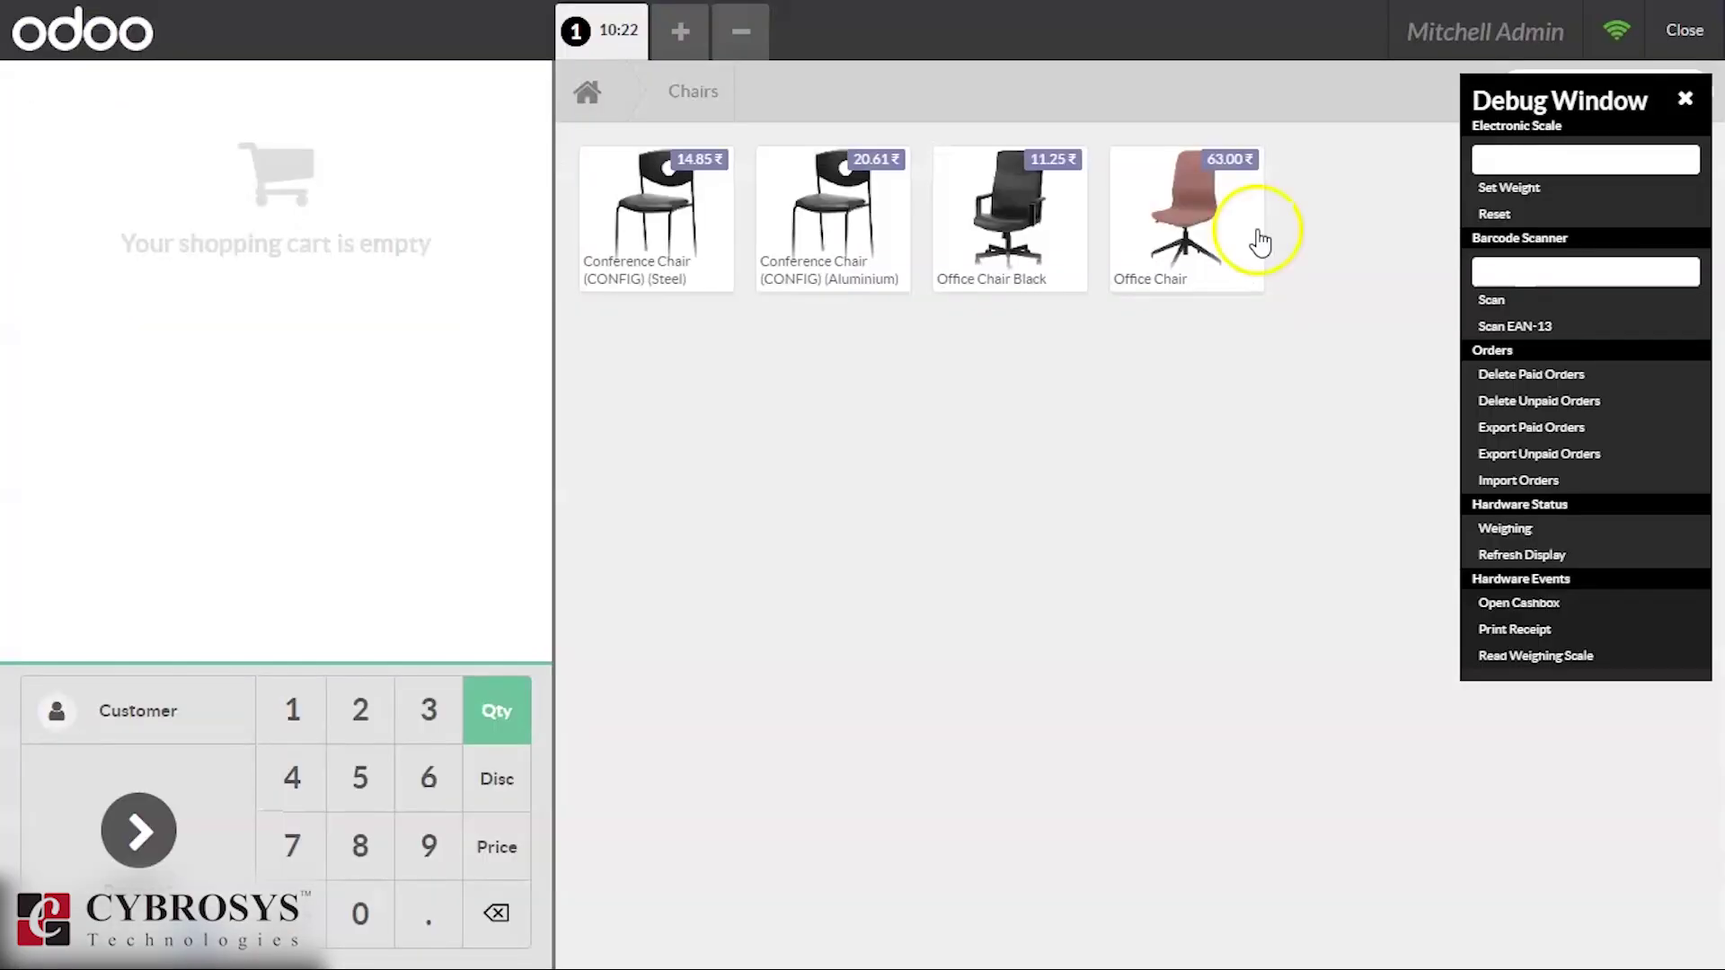
{"action": "left_click", "coordinate": [1691, 41]}
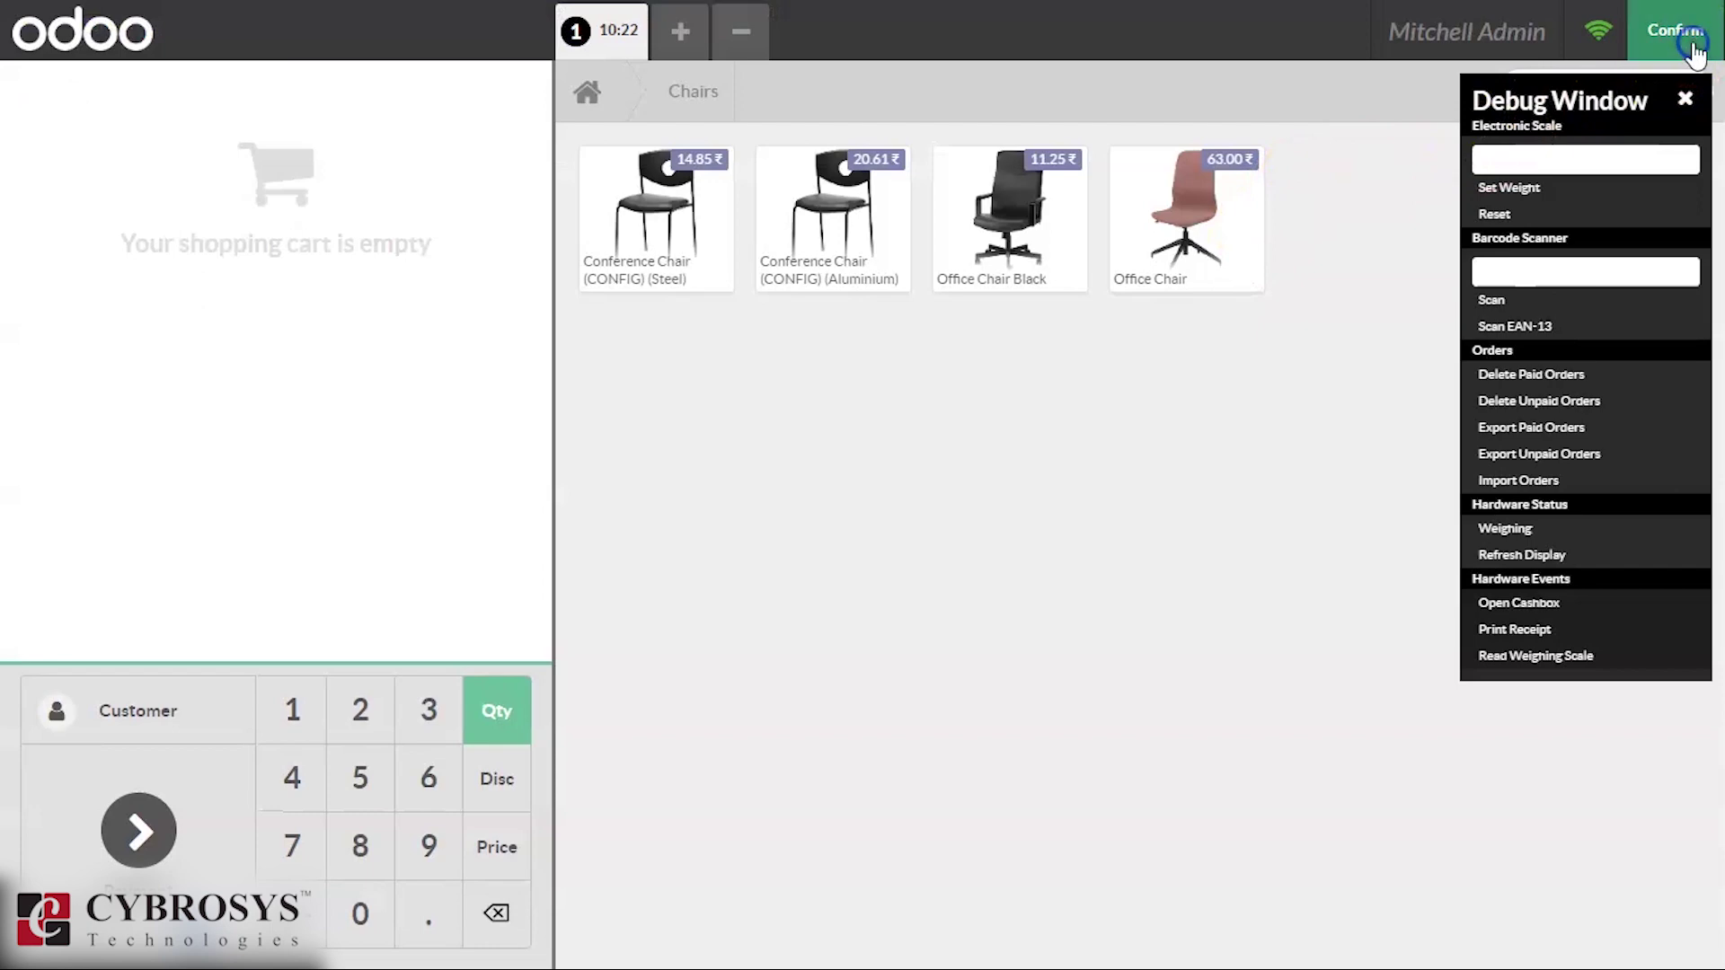
{"action": "left_click", "coordinate": [1672, 41]}
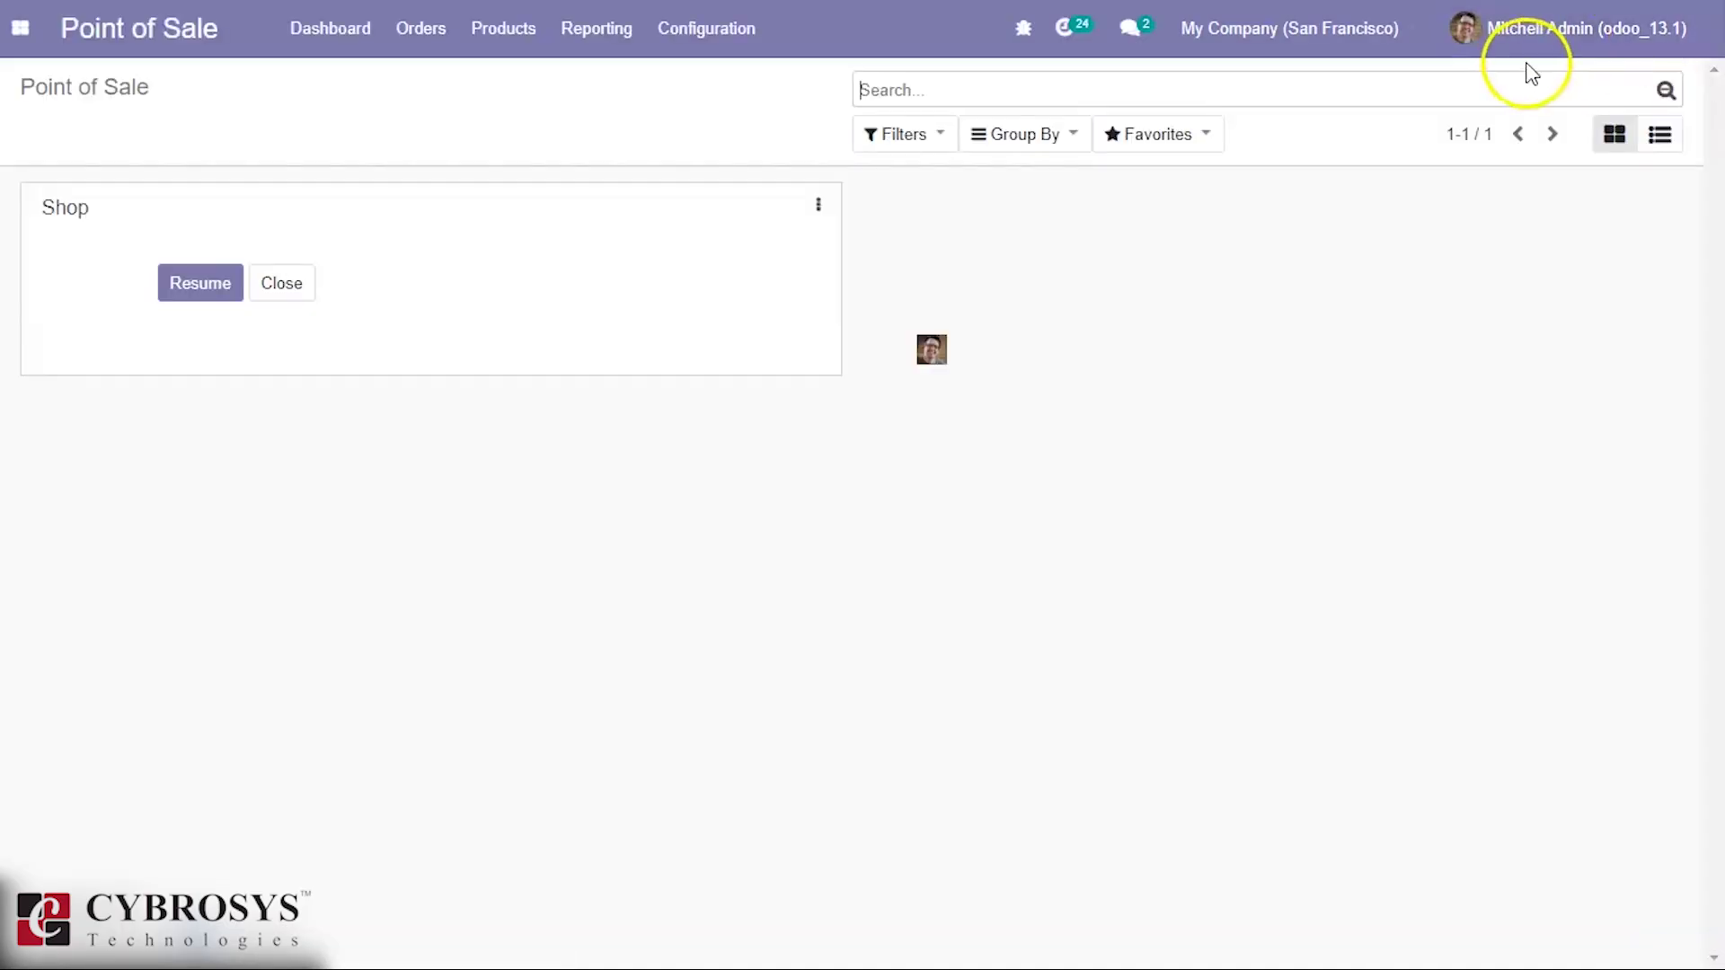
Log out from the user menu in the standard database, then in Odoo_Debranding_1.0.
{"action": "left_click", "coordinate": [1597, 36]}
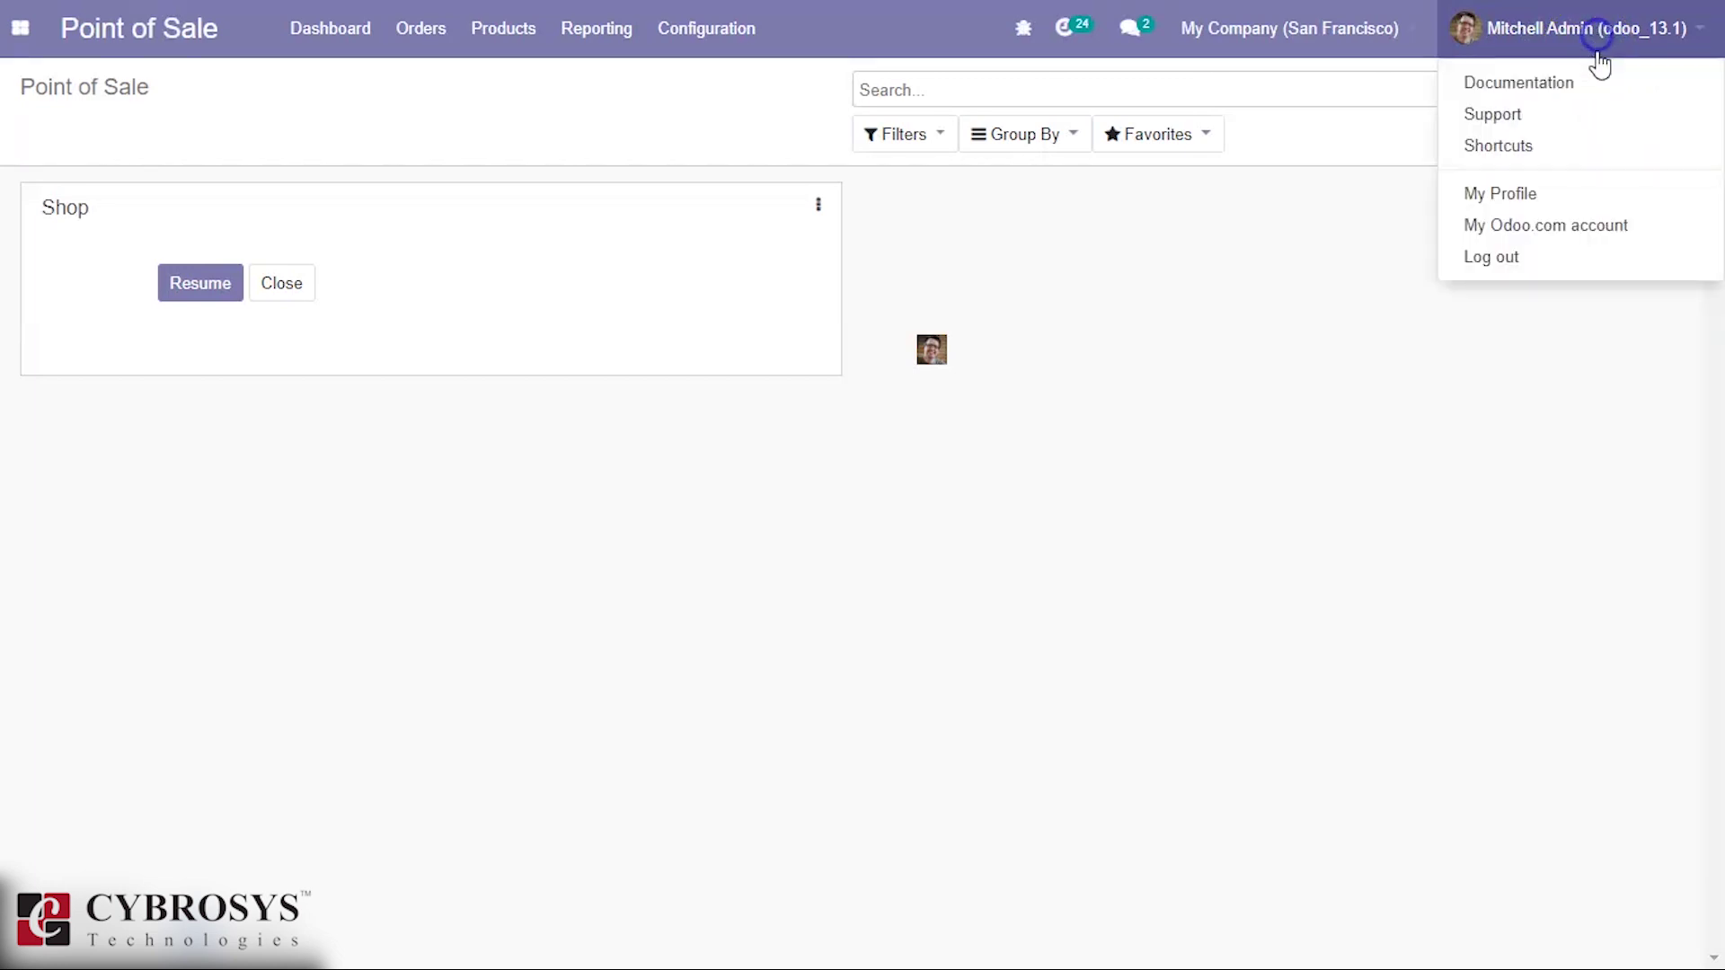
{"action": "left_click", "coordinate": [1545, 259]}
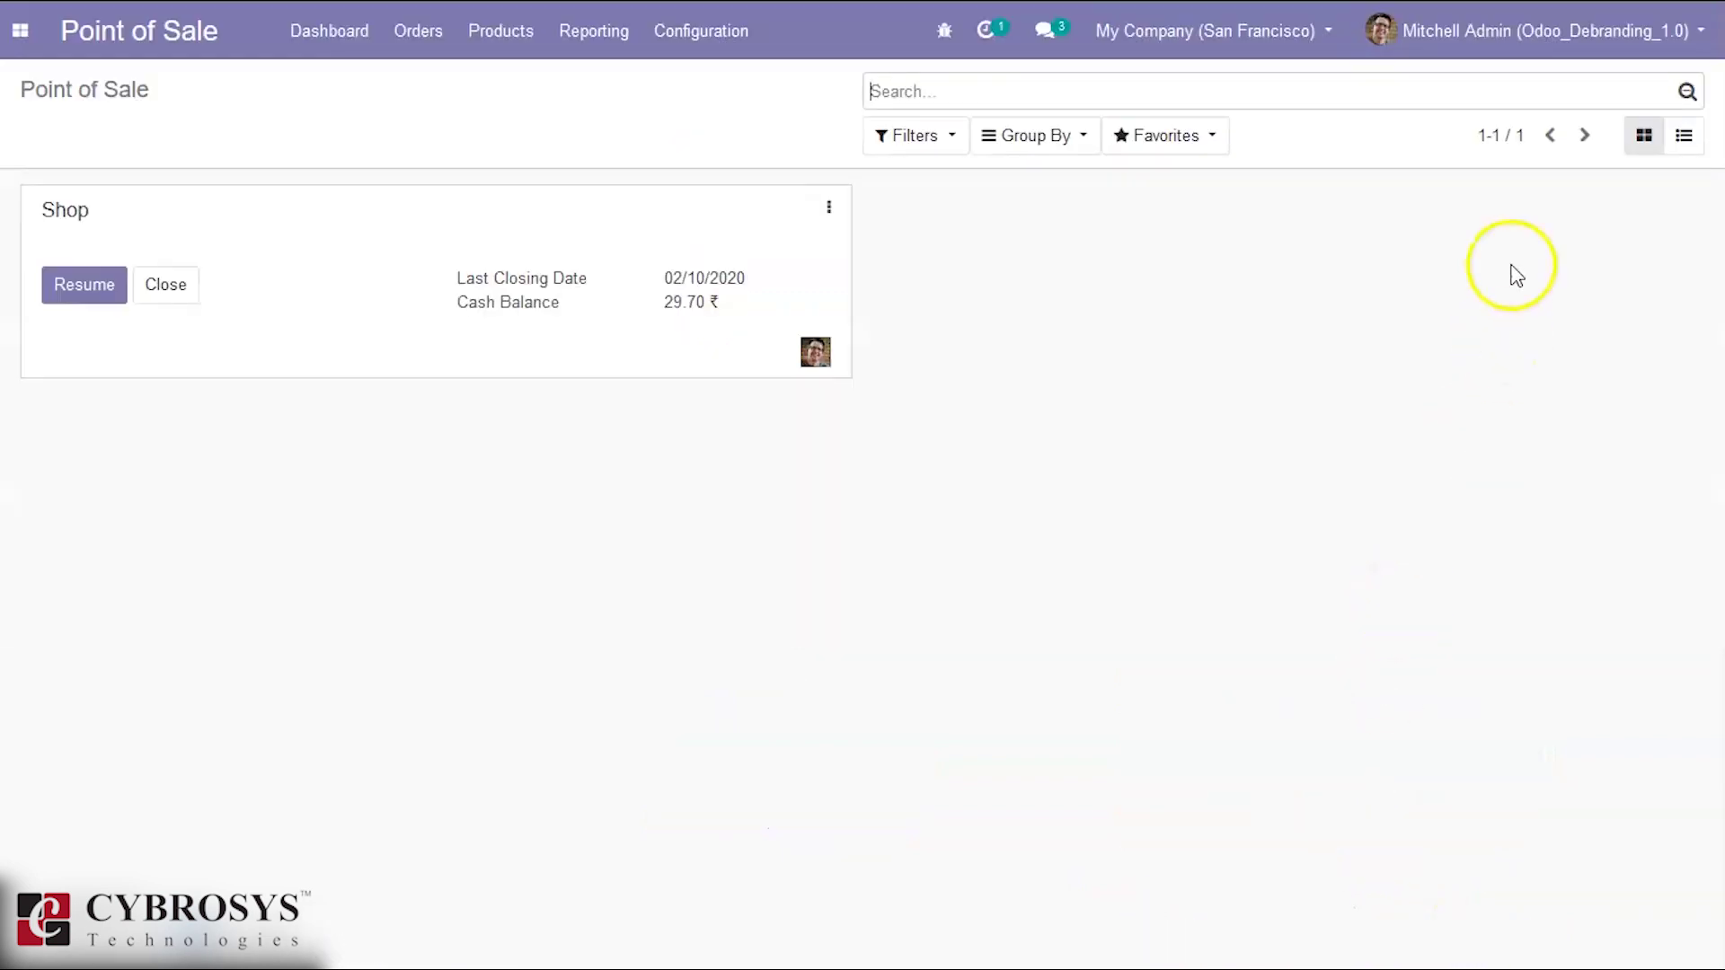
{"action": "left_click", "coordinate": [1567, 47]}
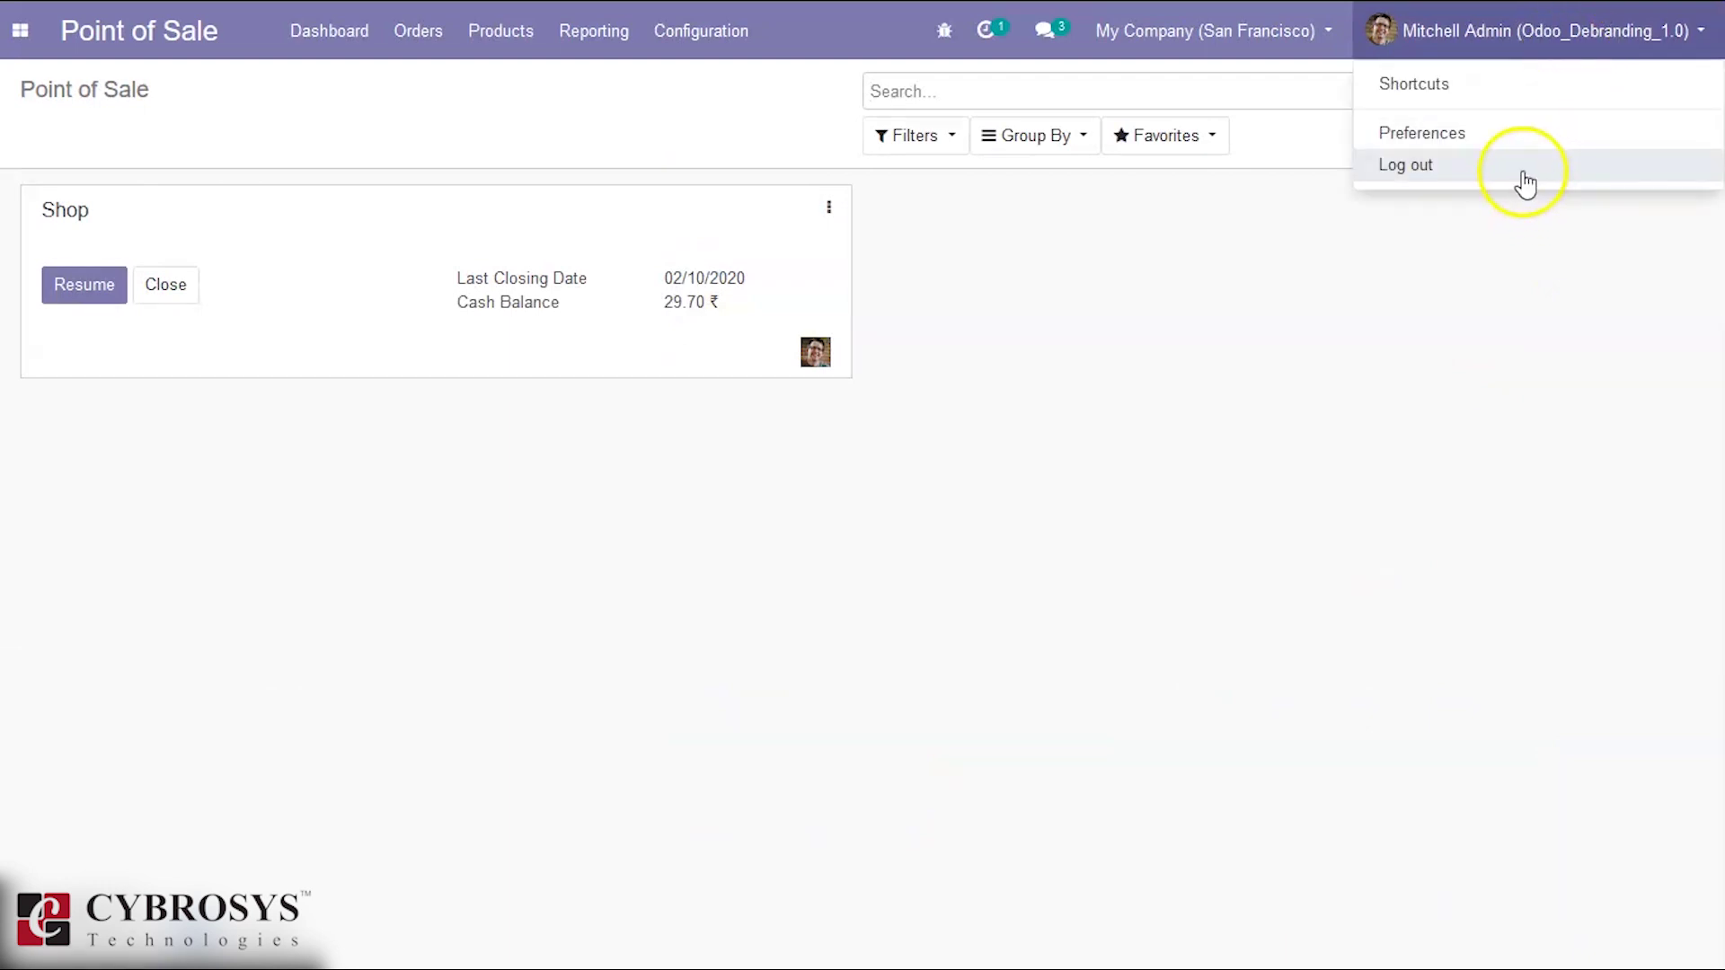
{"action": "left_click", "coordinate": [1522, 171]}
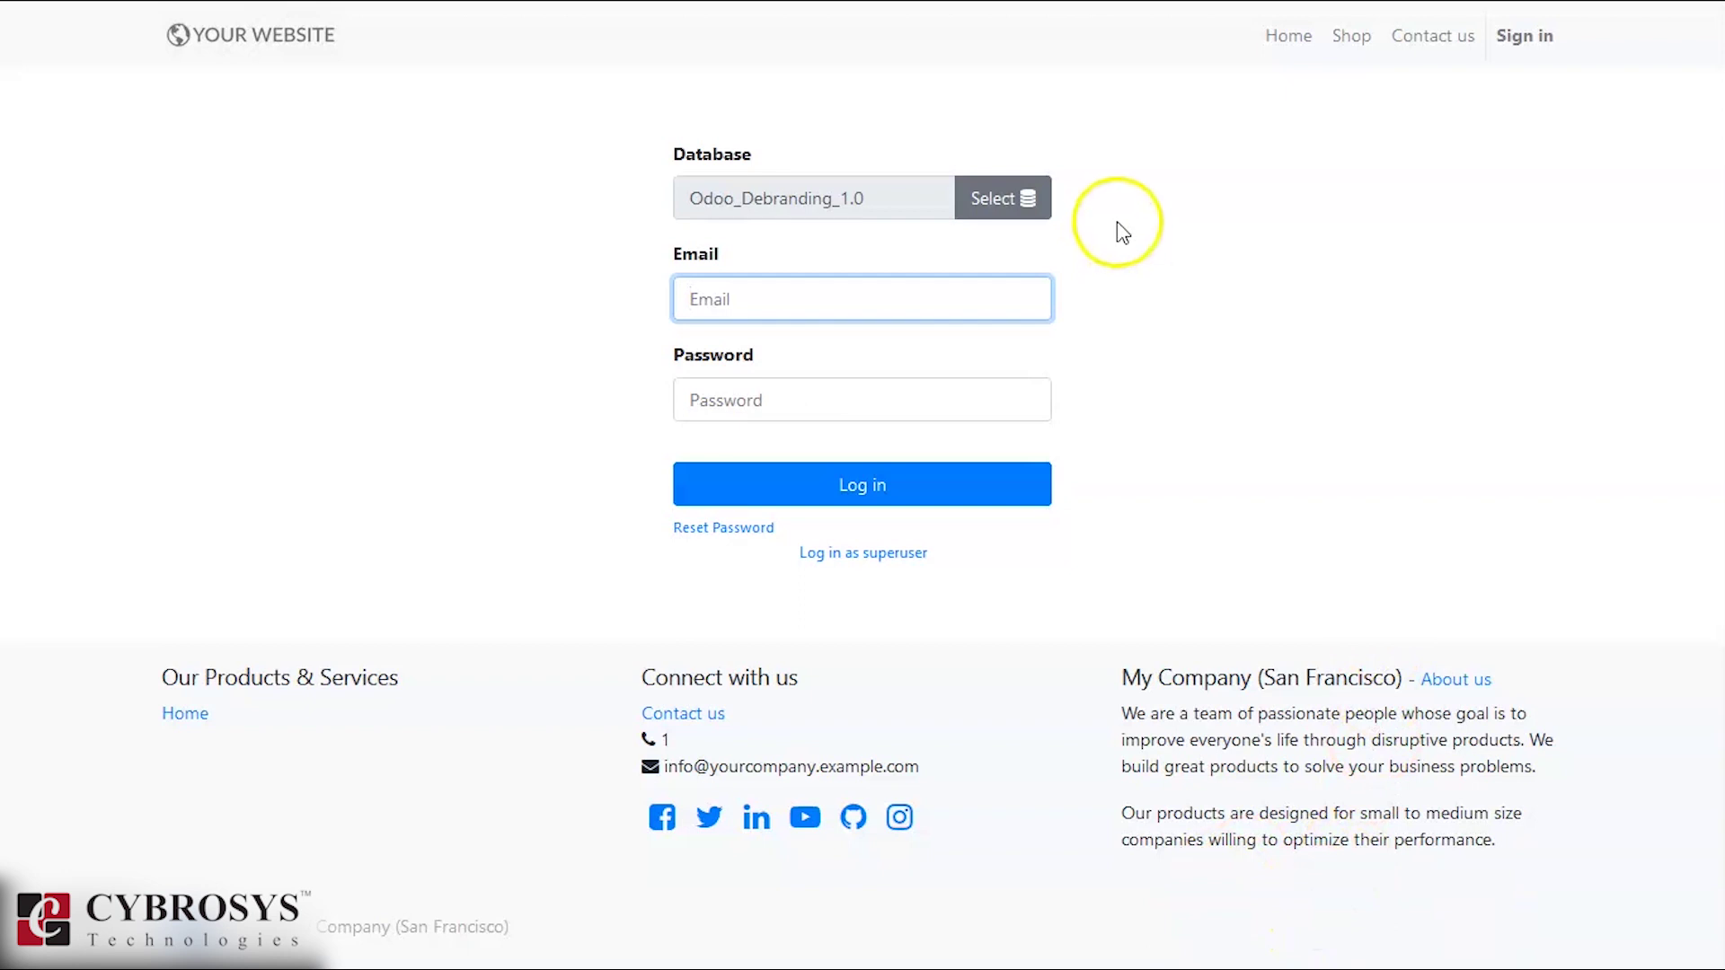
Open the database selector from both the debranded and the standard database login pages.
{"action": "left_click", "coordinate": [995, 207]}
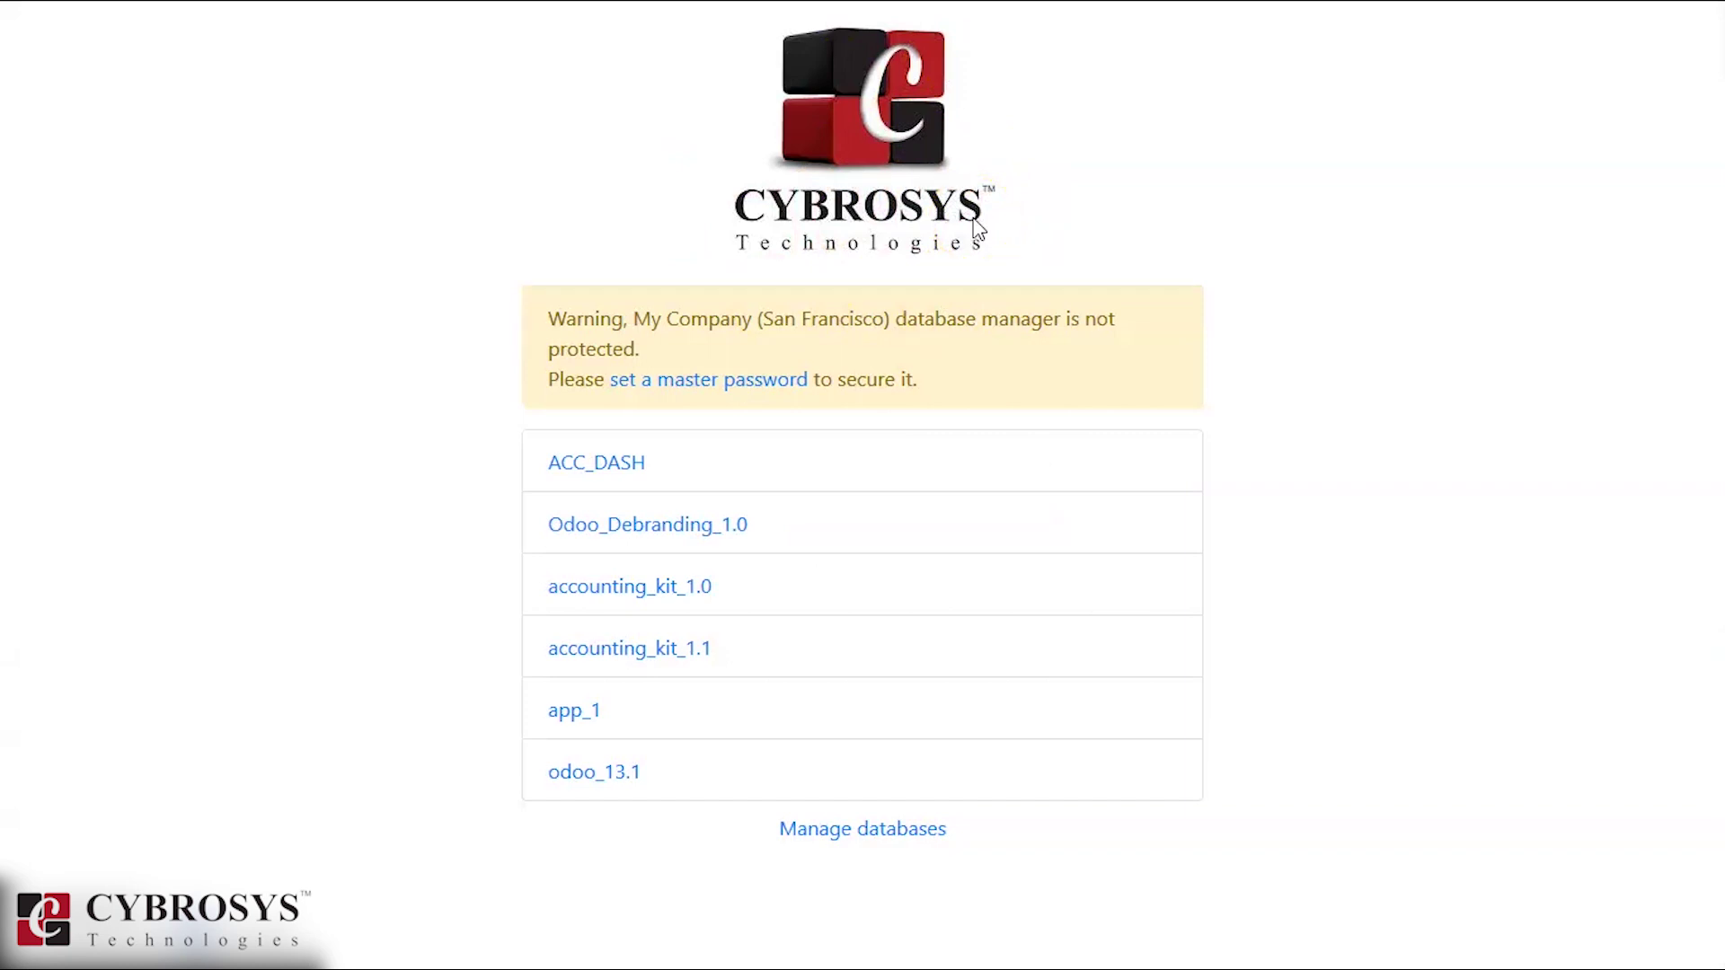
{"action": "key", "text": "alt+Left"}
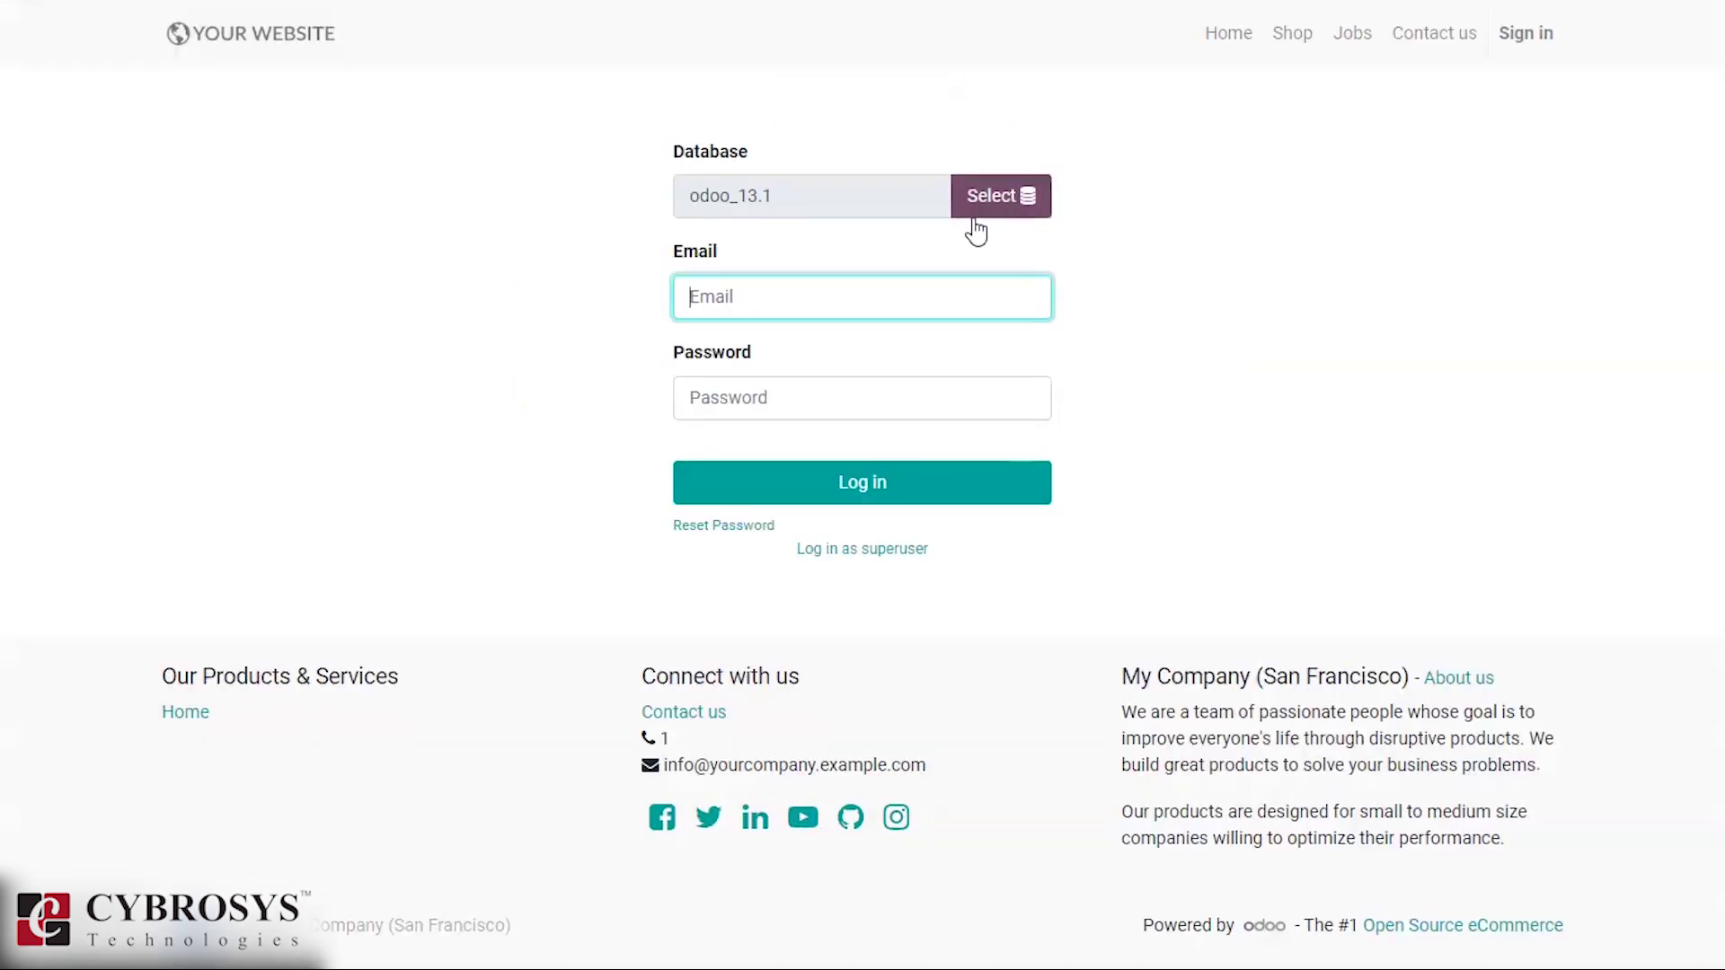
{"action": "left_click", "coordinate": [996, 202]}
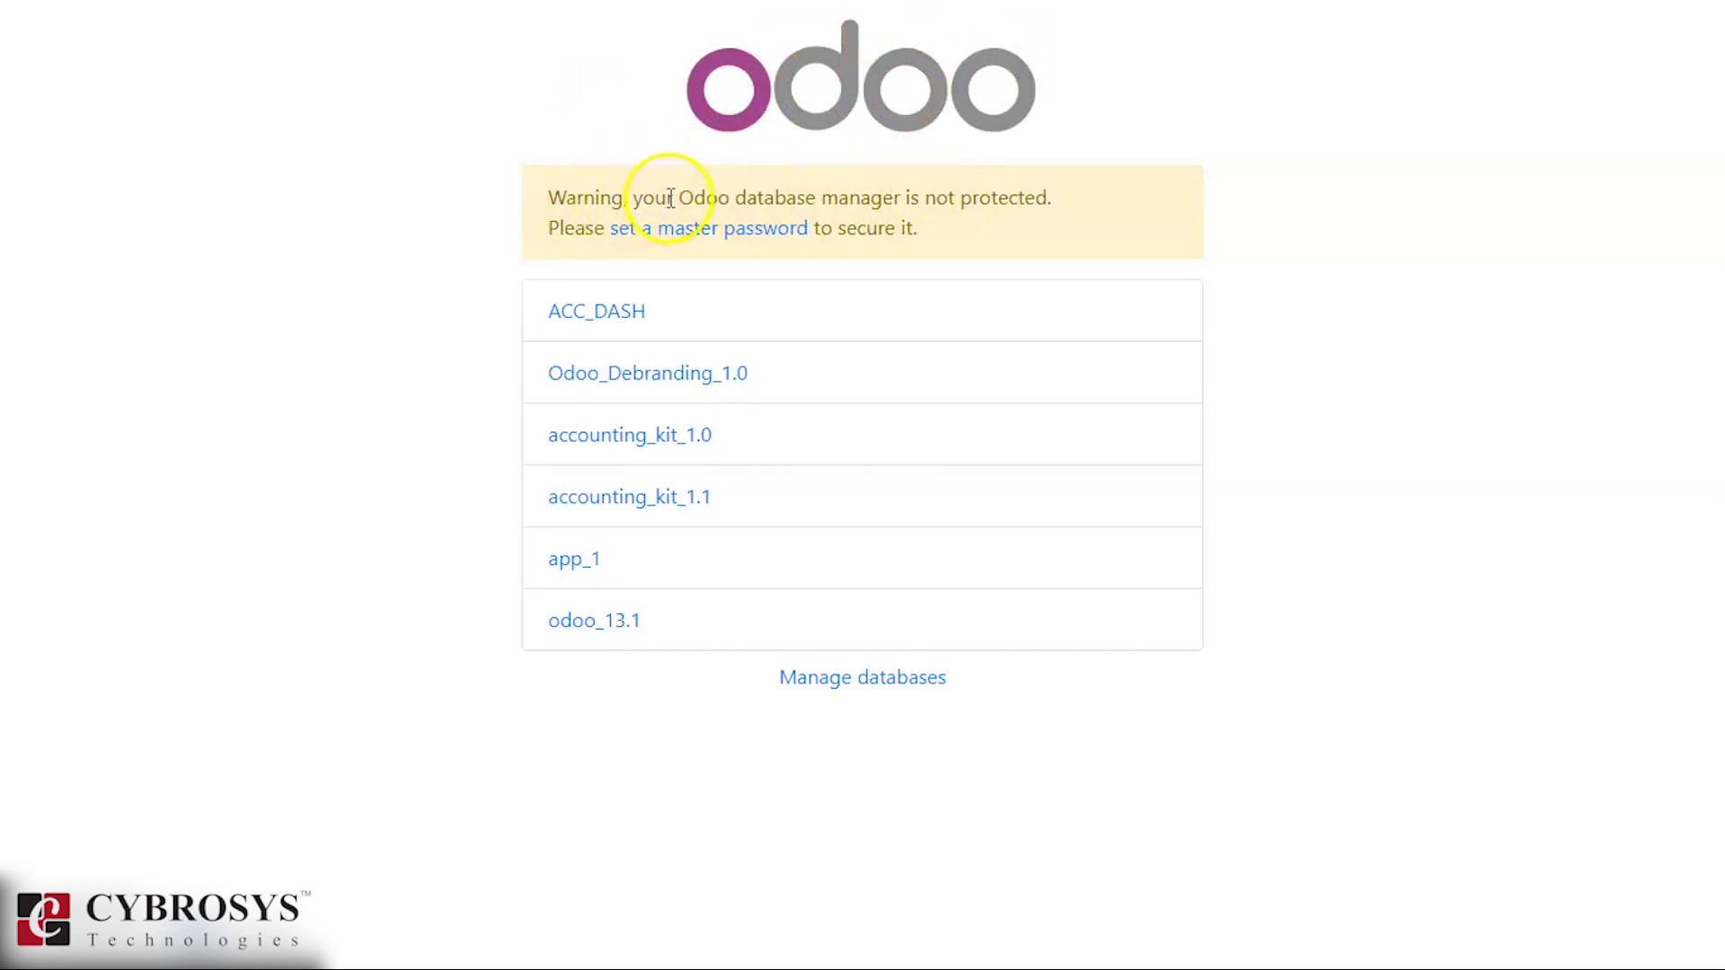
Highlight 'Odoo database' and 'My Company (San Francisco)' in the warnings to compare branding.
{"action": "left_click_drag", "start_coordinate": [744, 200], "coordinate": [813, 200]}
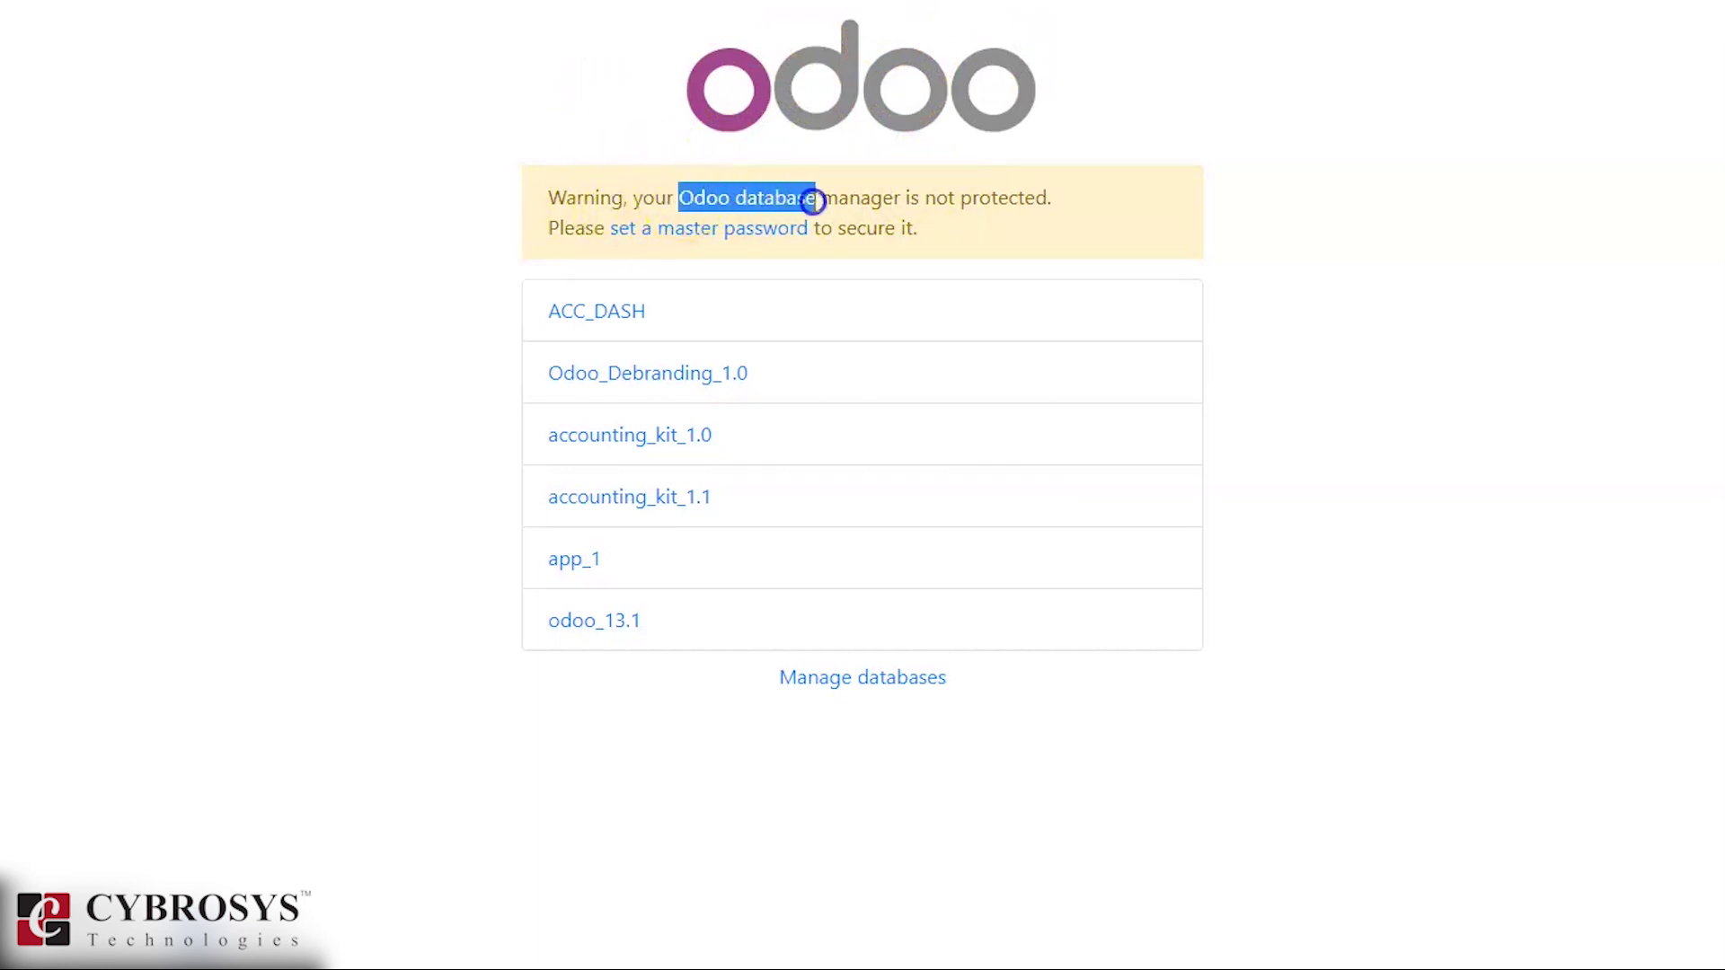
{"action": "left_click", "coordinate": [431, 218]}
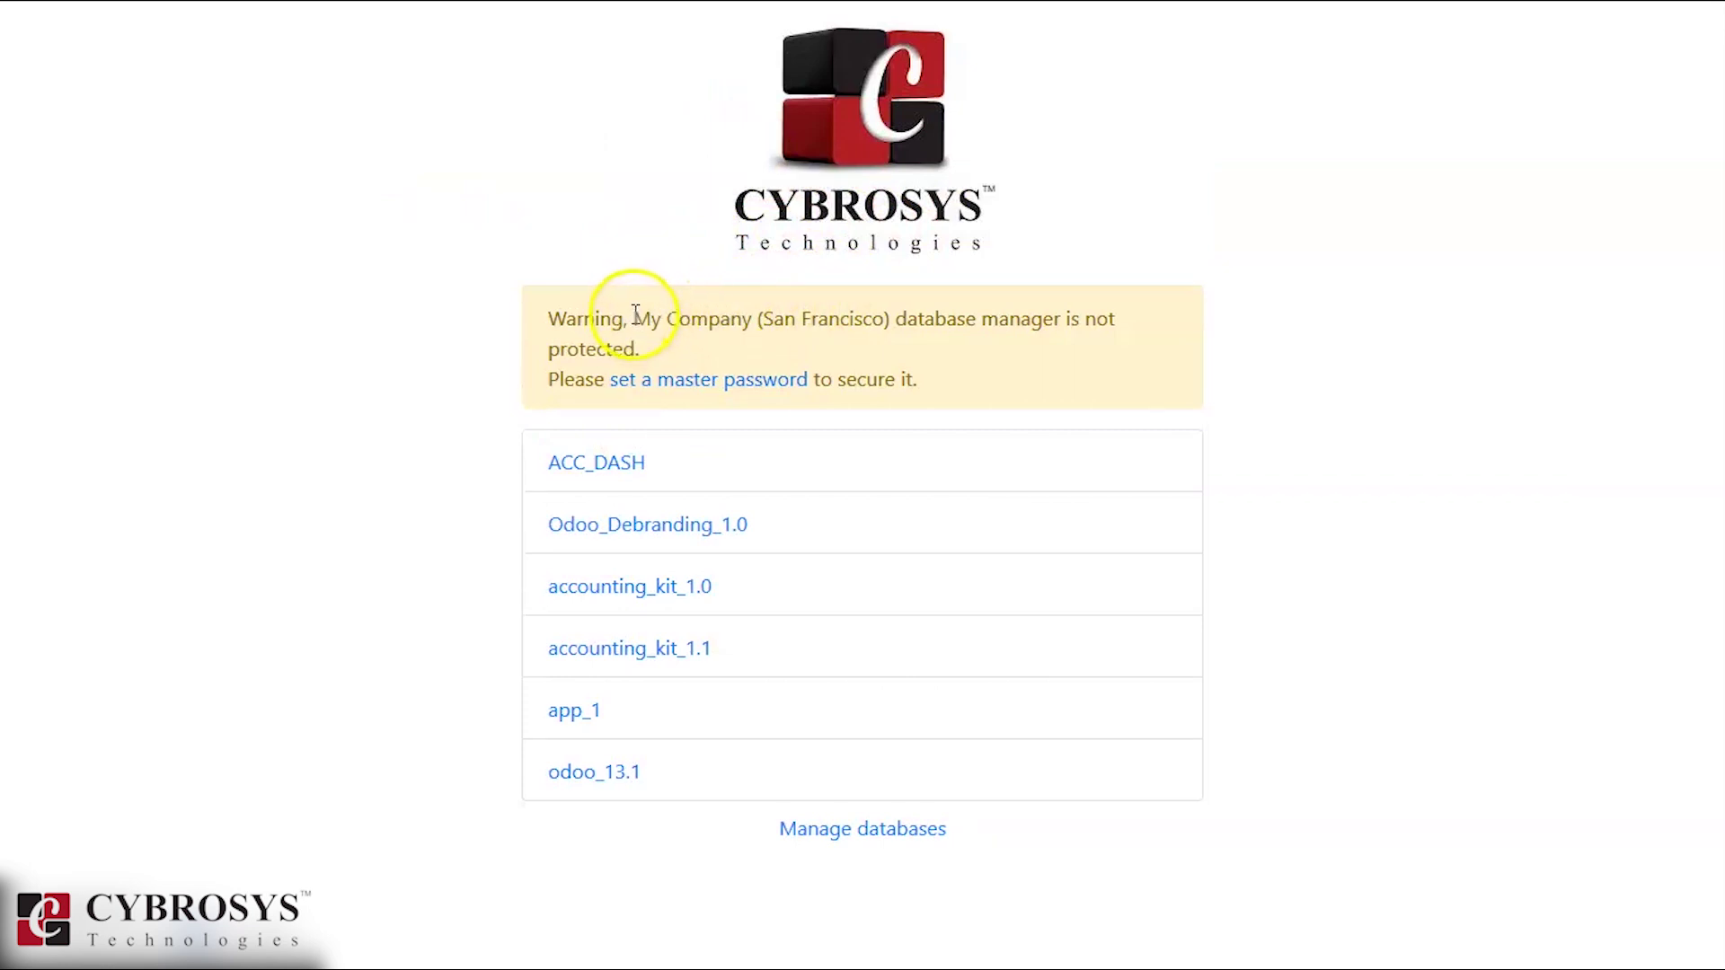
{"action": "left_click_drag", "start_coordinate": [634, 312], "coordinate": [887, 314]}
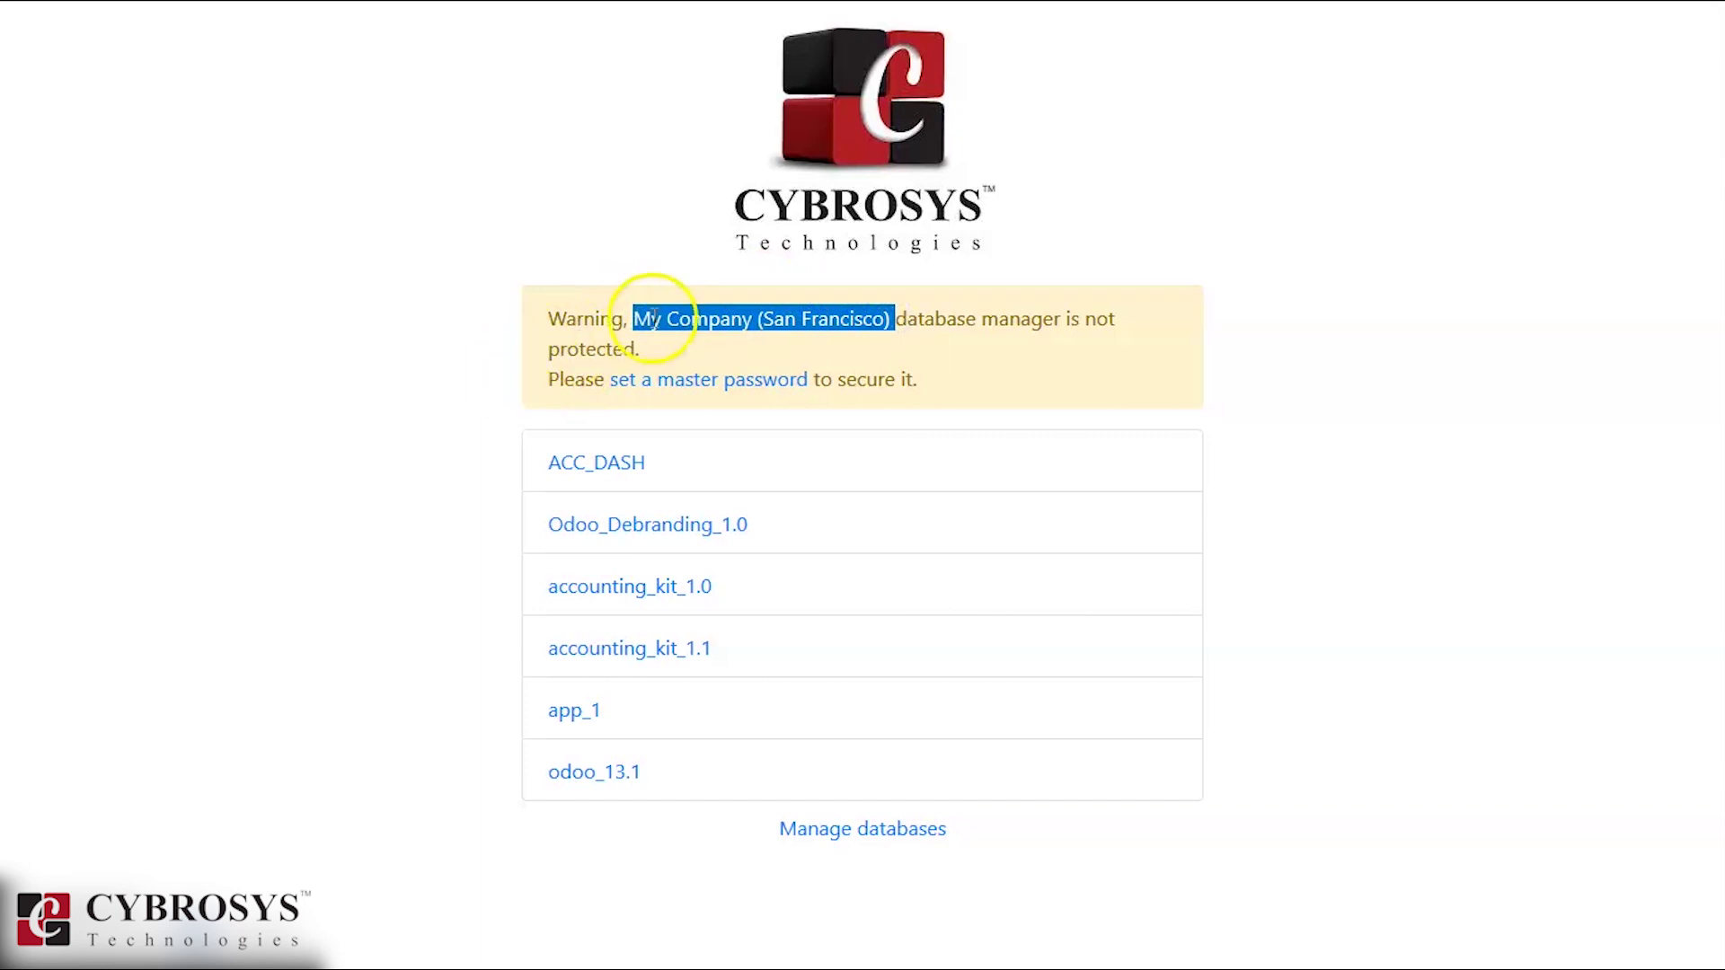
{"action": "left_click", "coordinate": [1245, 219]}
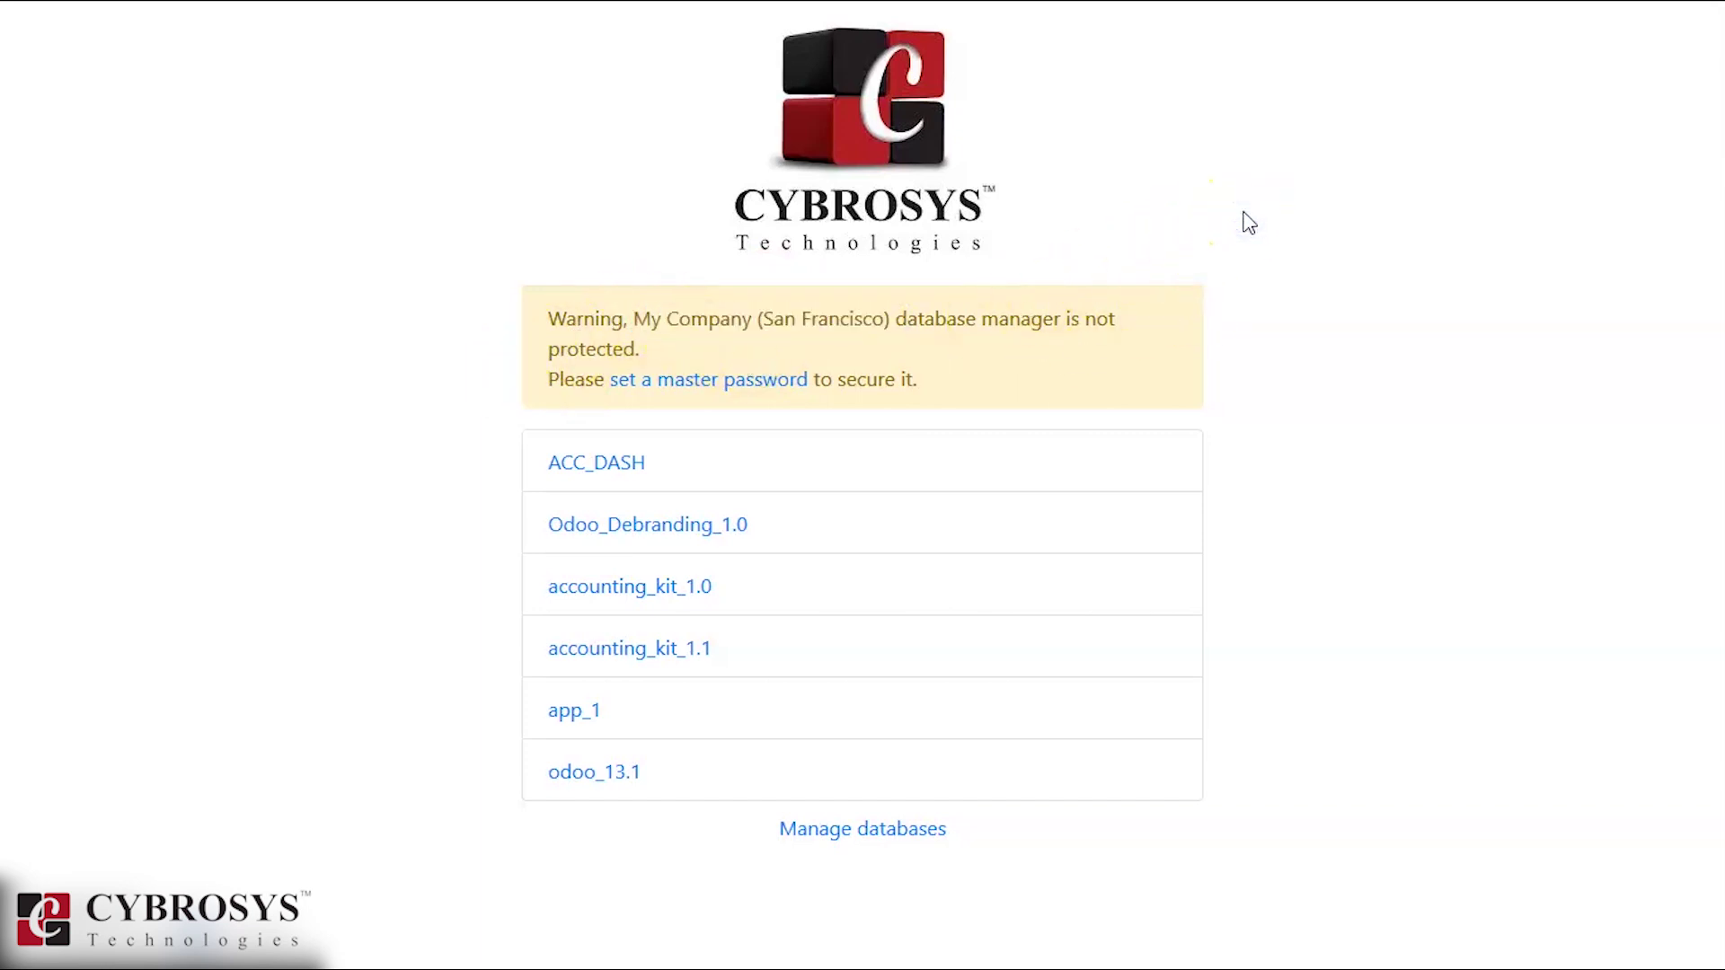